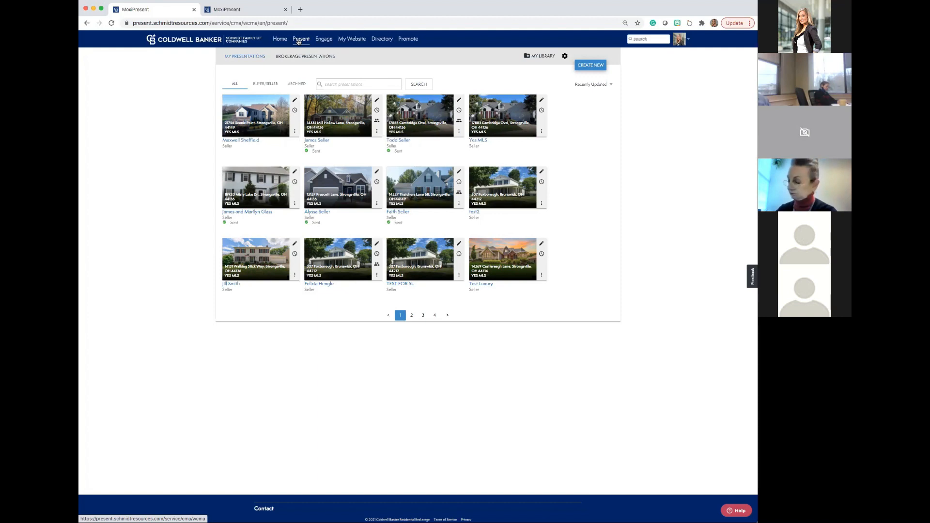
Open the presentations overview and check the available actions for the first seller presentation.
left_click(299, 41)
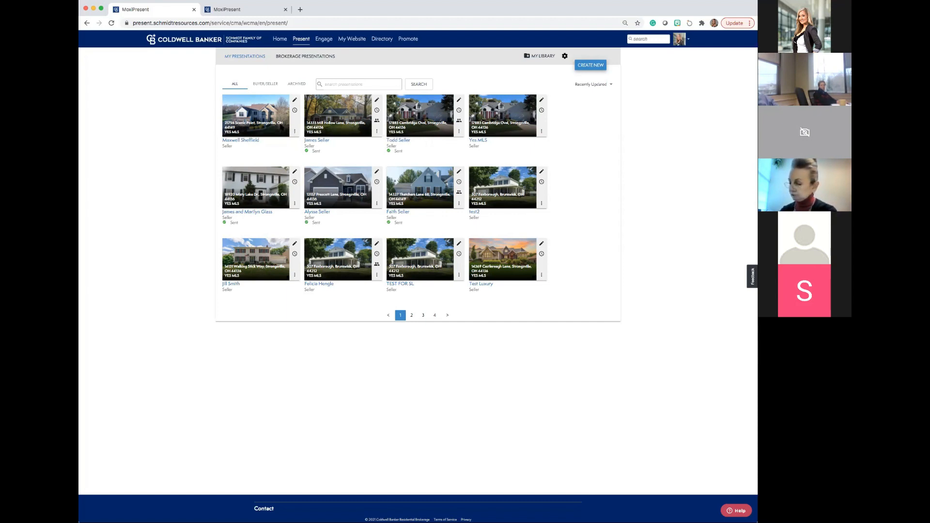
left_click(295, 132)
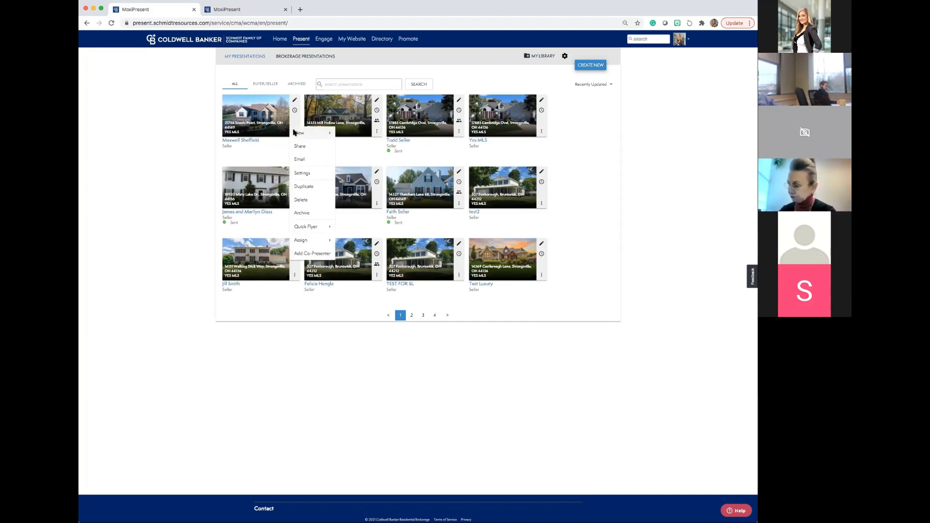
left_click(297, 133)
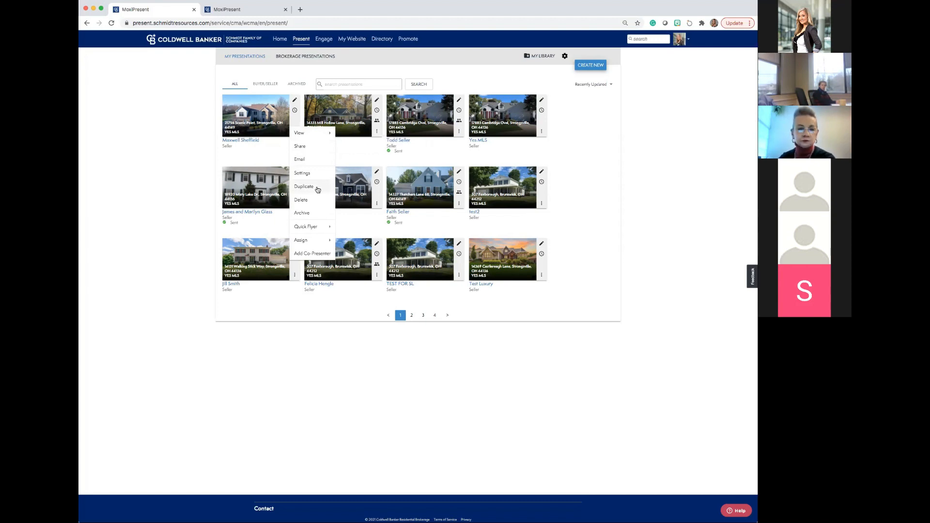
left_click(283, 145)
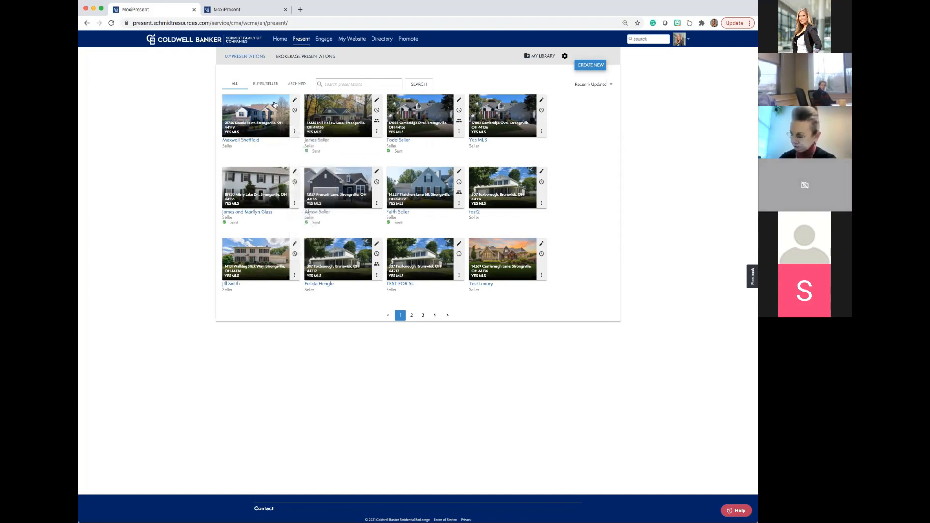
left_click(294, 132)
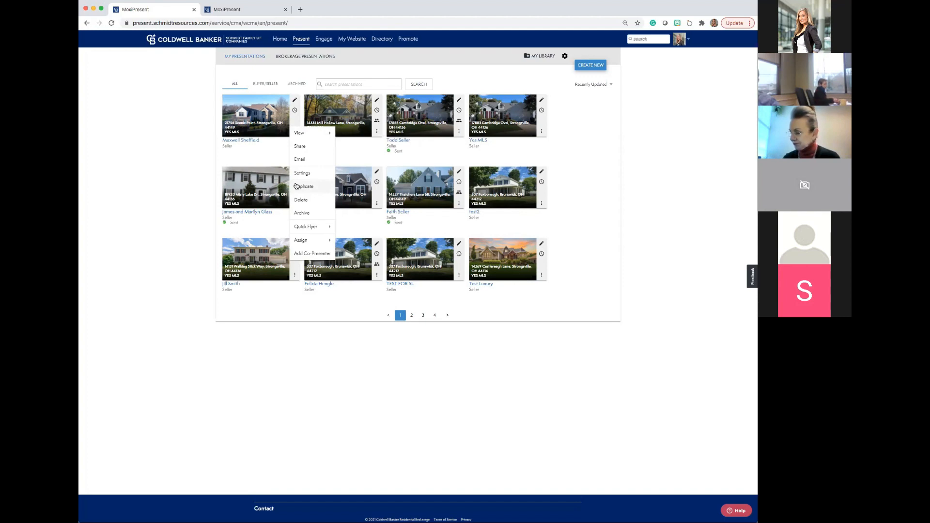
left_click(206, 115)
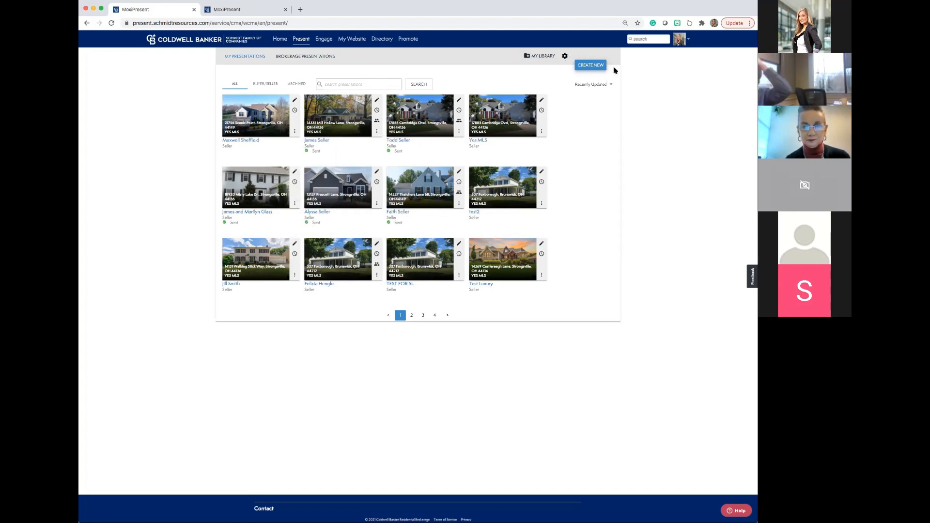
Start a new presentation with Seller as its type and proceed to the template choice.
left_click(588, 69)
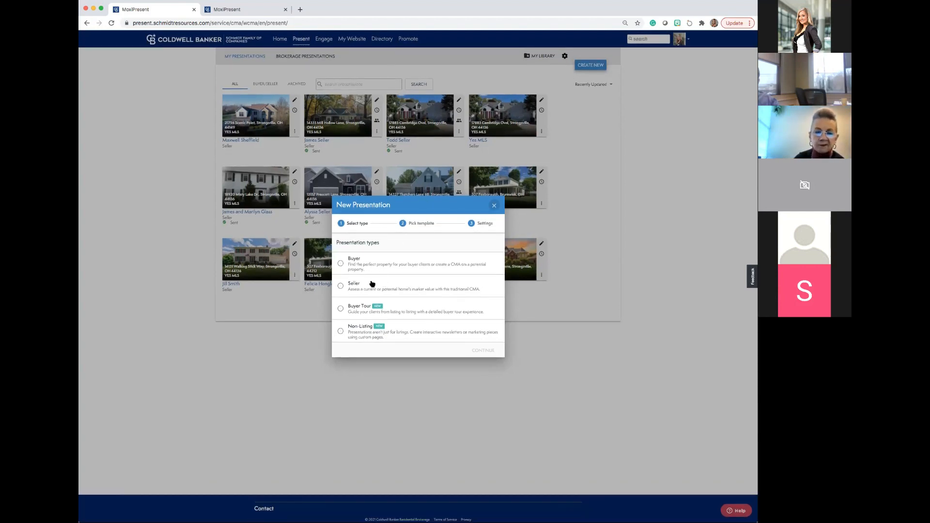
left_click(345, 287)
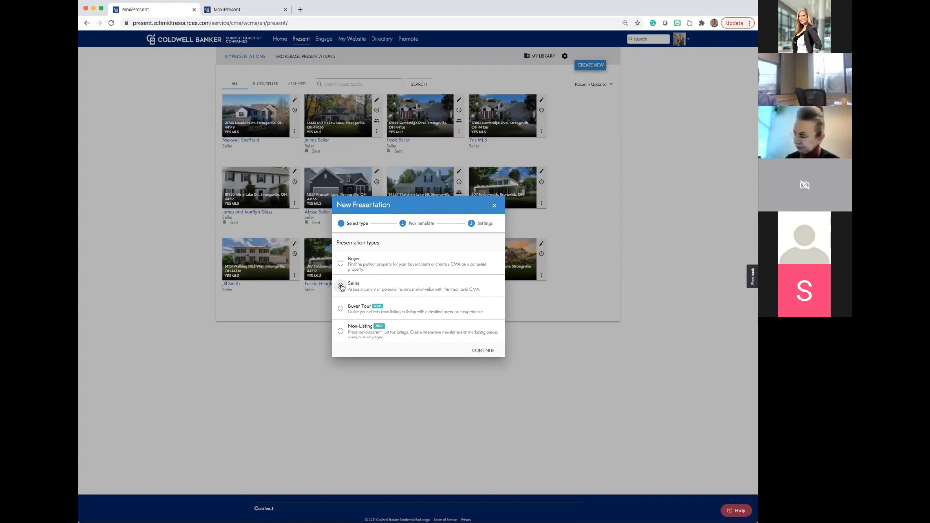
left_click(473, 350)
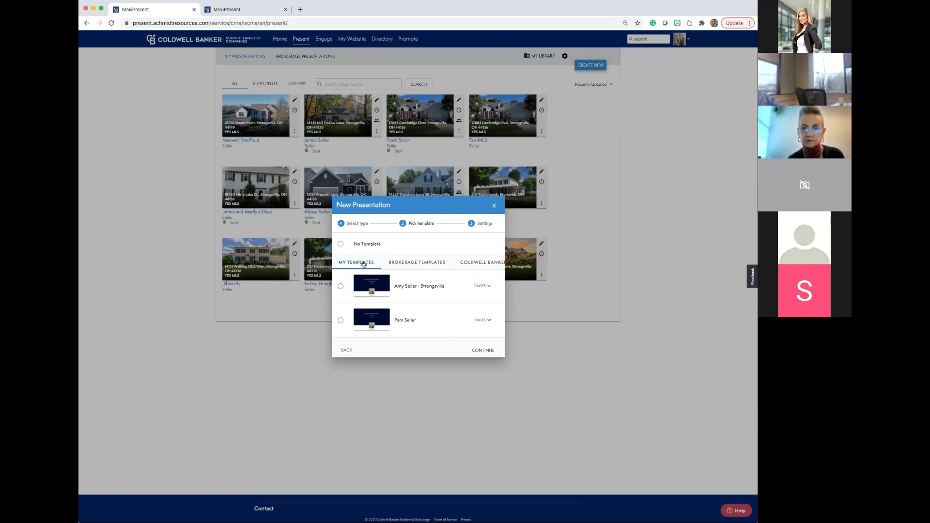
Choose CBA - Global Luxury Listing Presentation from the Coldwell Banker templates and proceed to the presentation settings.
left_click(421, 265)
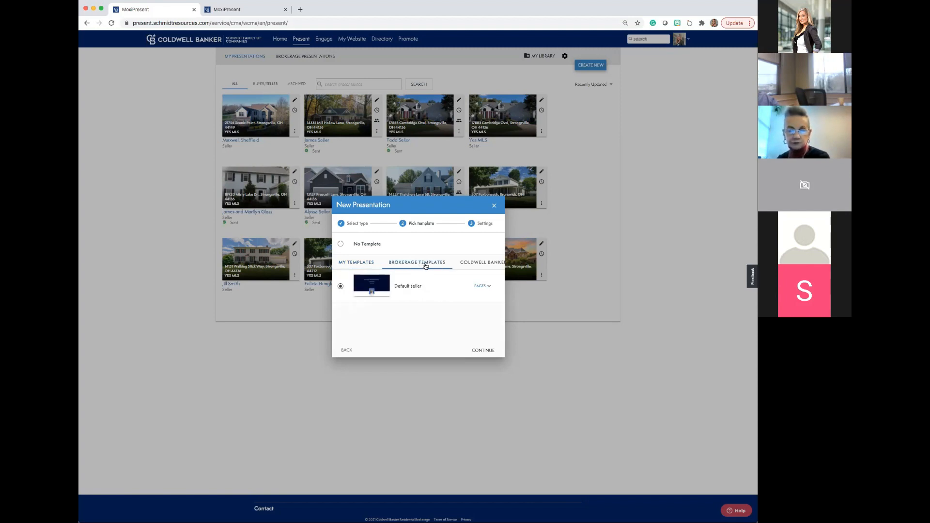
scroll(425, 266, "right", 2)
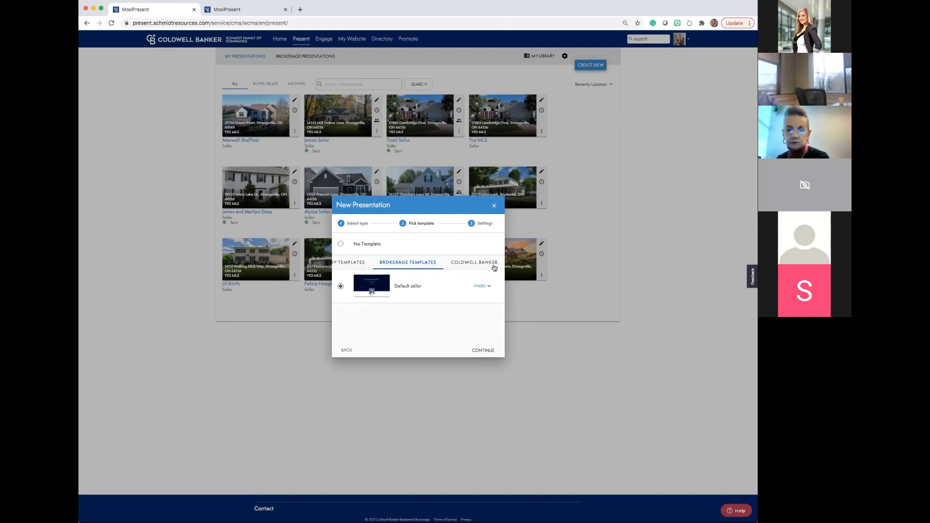
left_click(468, 265)
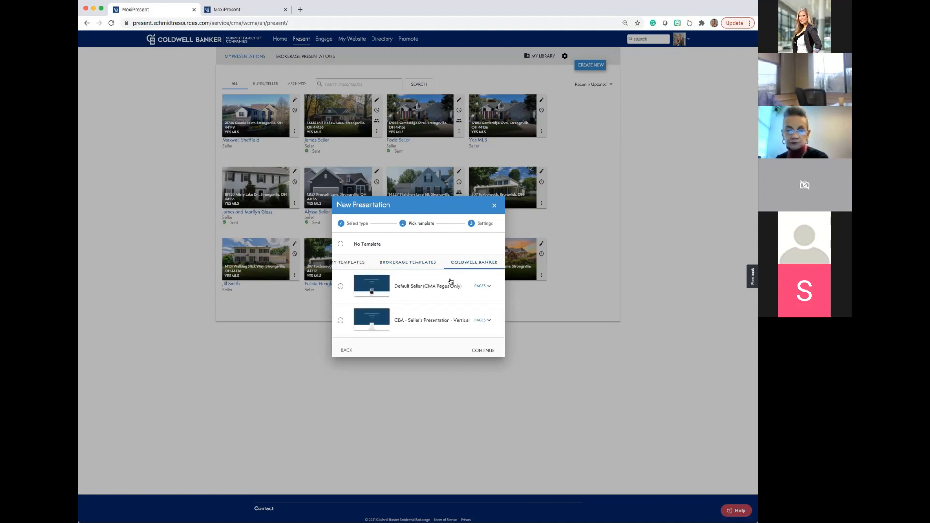
scroll(450, 281, "down", 2)
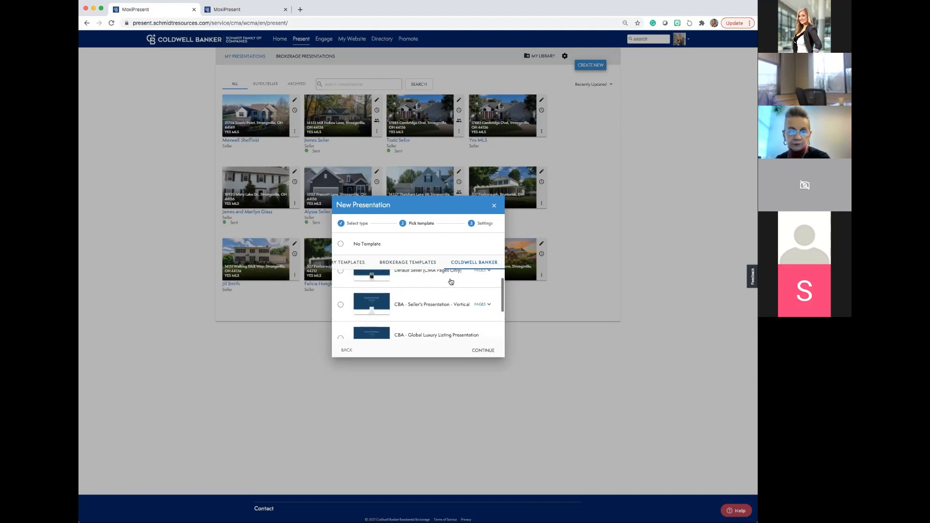
scroll(451, 281, "up", 2)
scroll(451, 281, "down", 2)
scroll(451, 282, "up", 3)
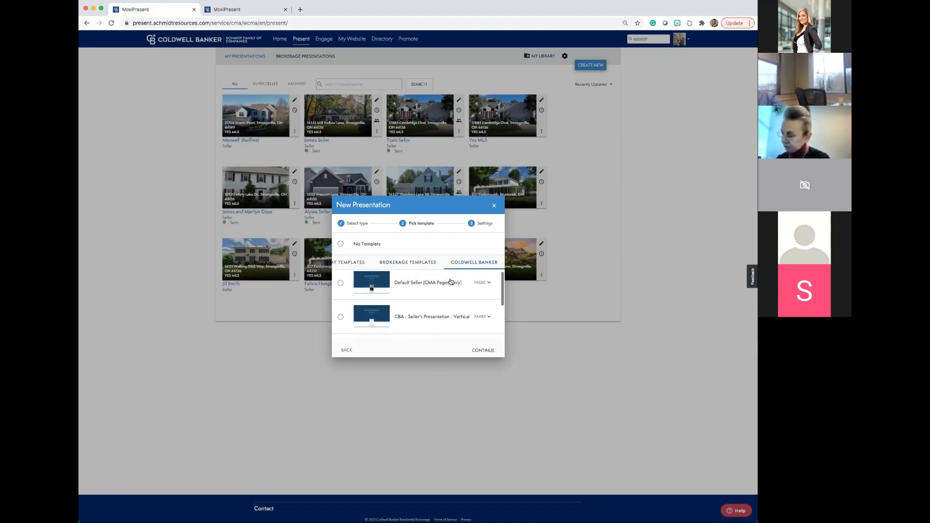
scroll(451, 282, "down", 1)
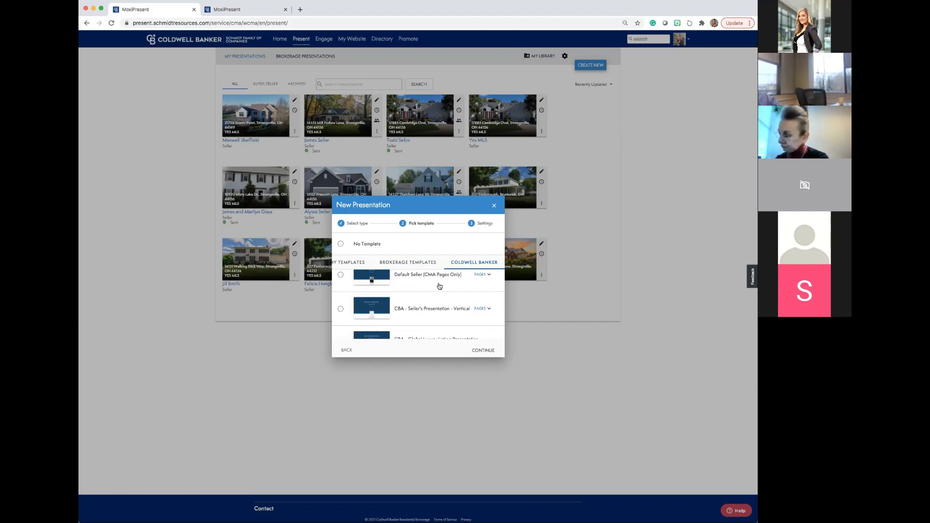
scroll(440, 287, "down", 4)
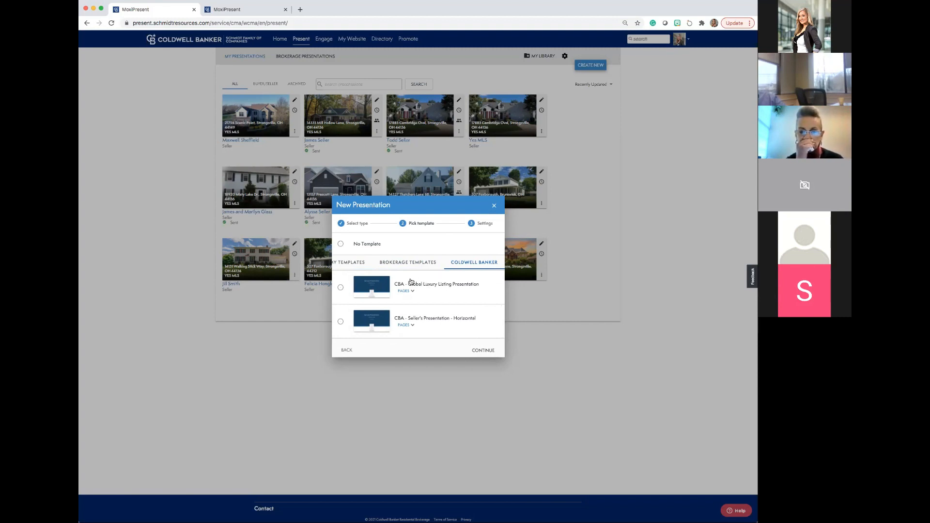
left_click(341, 287)
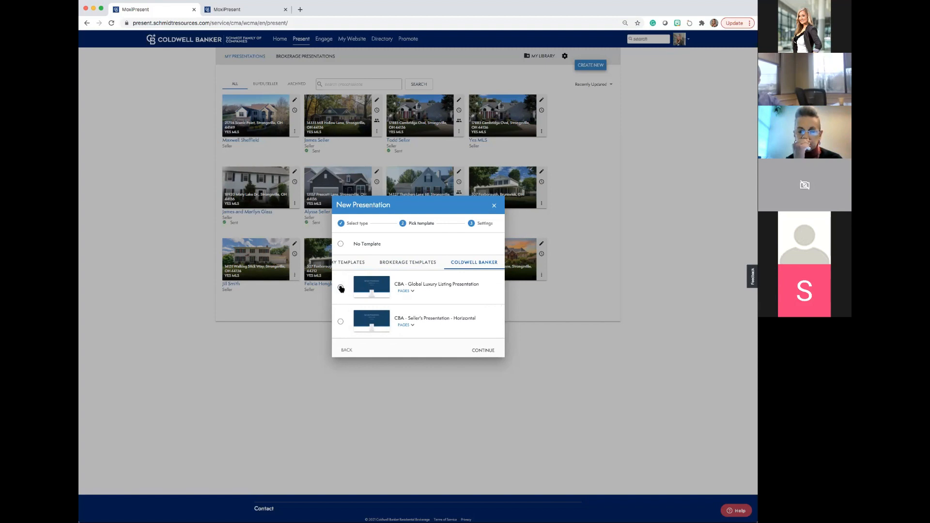
left_click(473, 348)
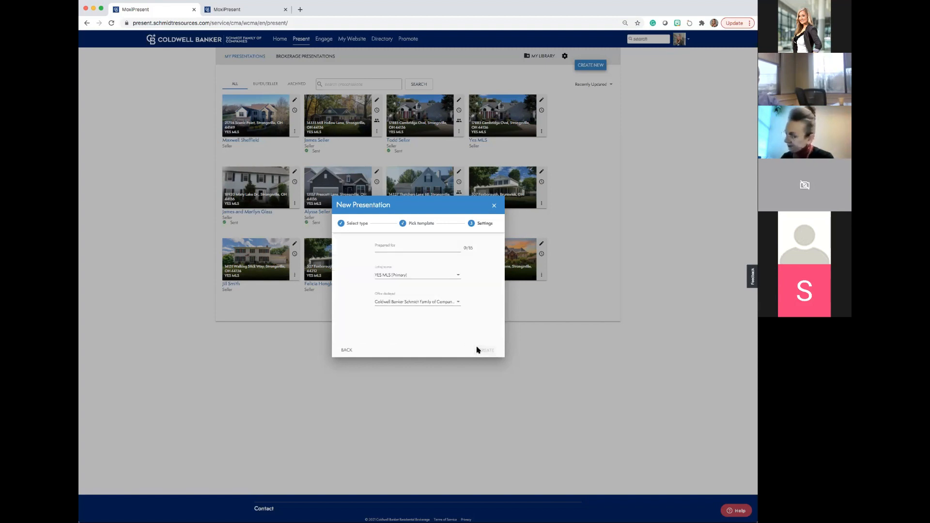
Enter the client's full name as the person the presentation is prepared for, and create the presentation.
left_click(379, 248)
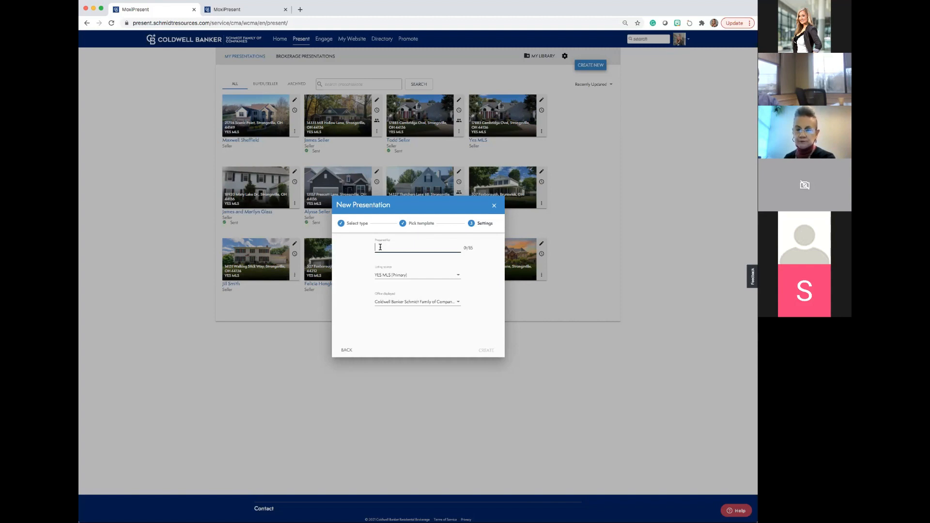
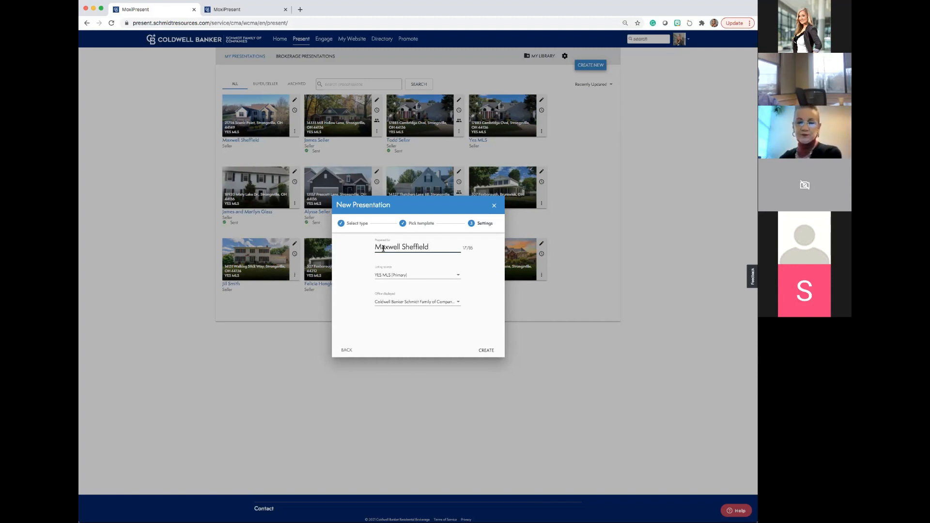
left_click(484, 350)
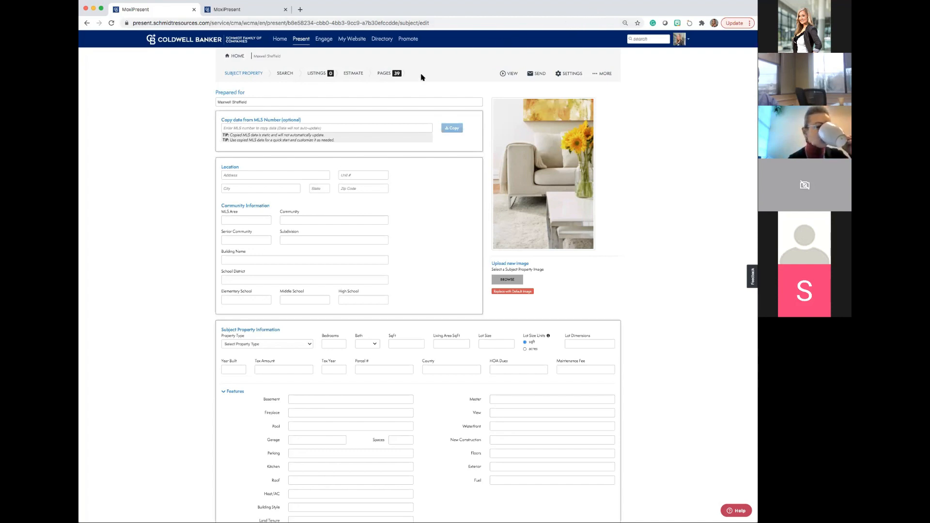
Look over the MLS number entry and the blank subject property form.
left_click(343, 127)
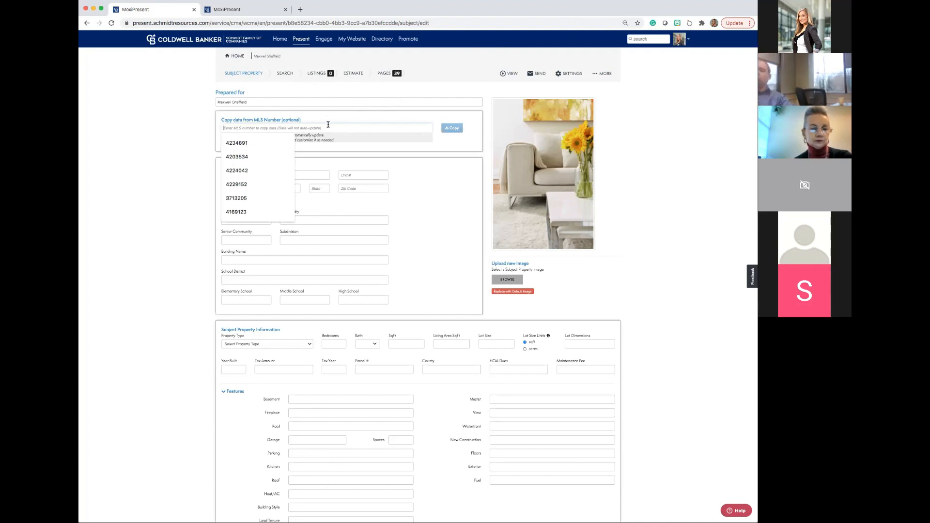
left_click(200, 103)
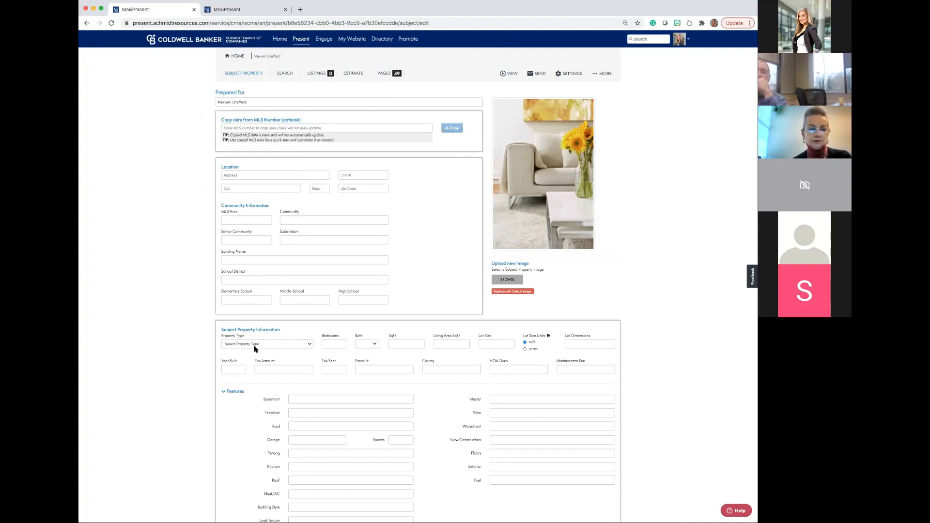
scroll(255, 349, "down", 3)
scroll(254, 349, "up", 3)
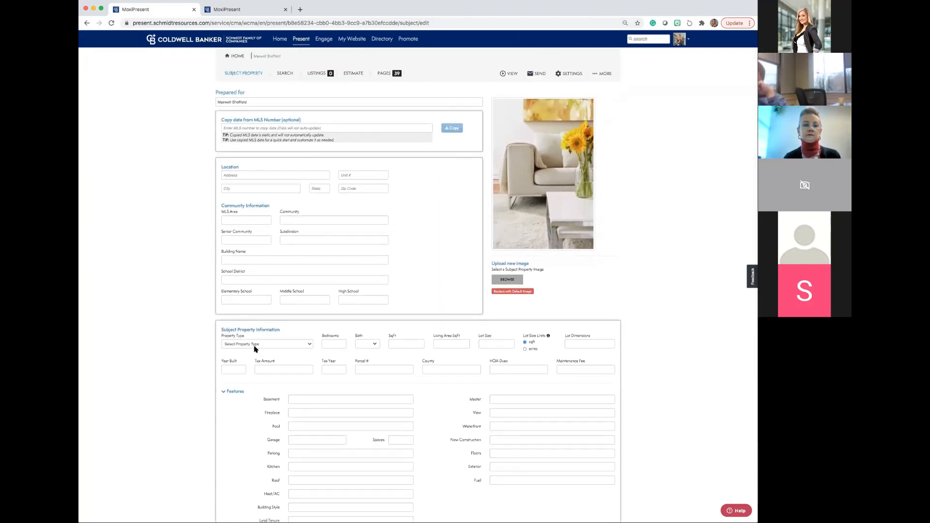
Copy MLS number 4245218 from the Zillow page of the Strongsville home and return to the subject property form.
left_click(250, 129)
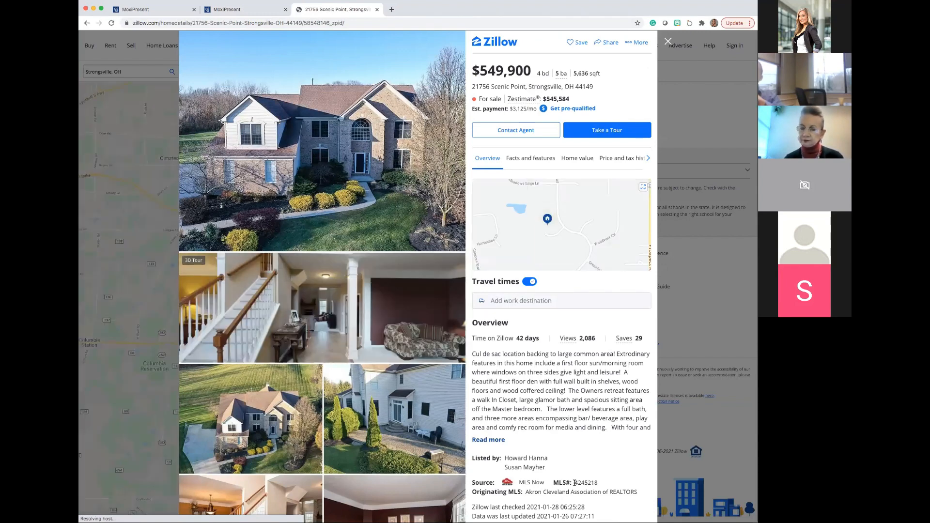
mouse_move(587, 483)
left_mouse_down()
mouse_move(576, 484)
mouse_move(597, 483)
left_mouse_up()
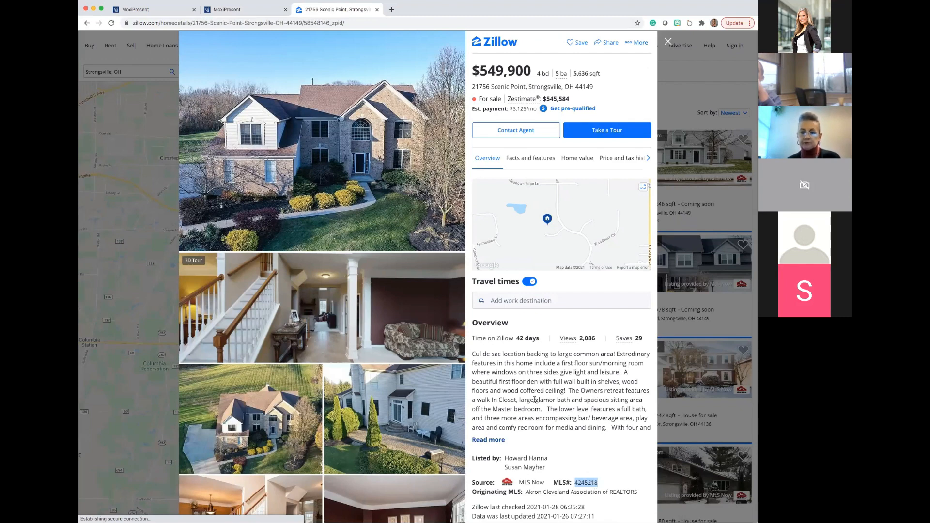
left_click(169, 9)
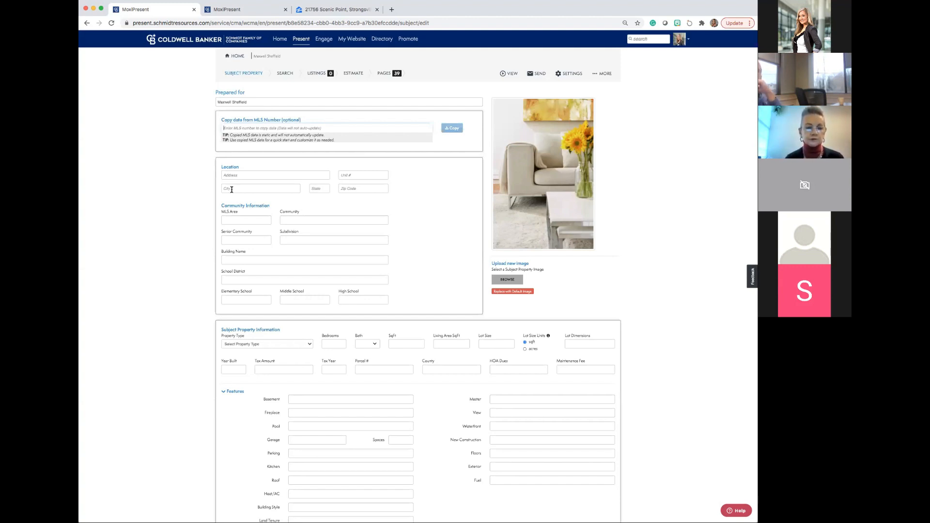
Fill the subject property form by copying the data from MLS number 4245218.
left_click(228, 128)
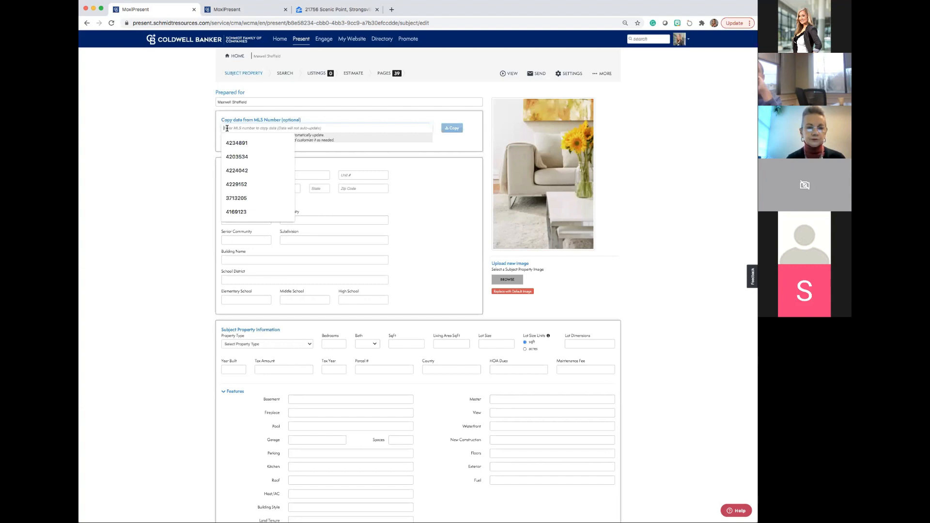
key("super+v")
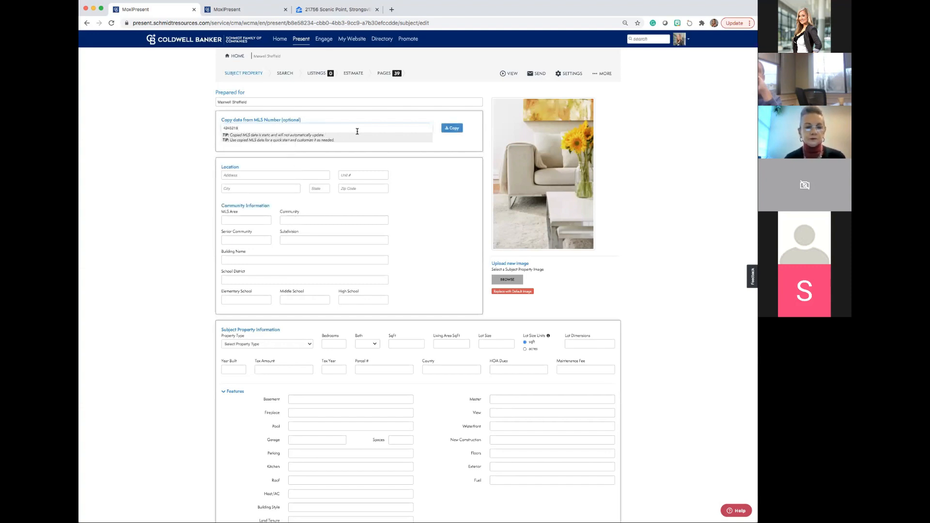
left_click(449, 132)
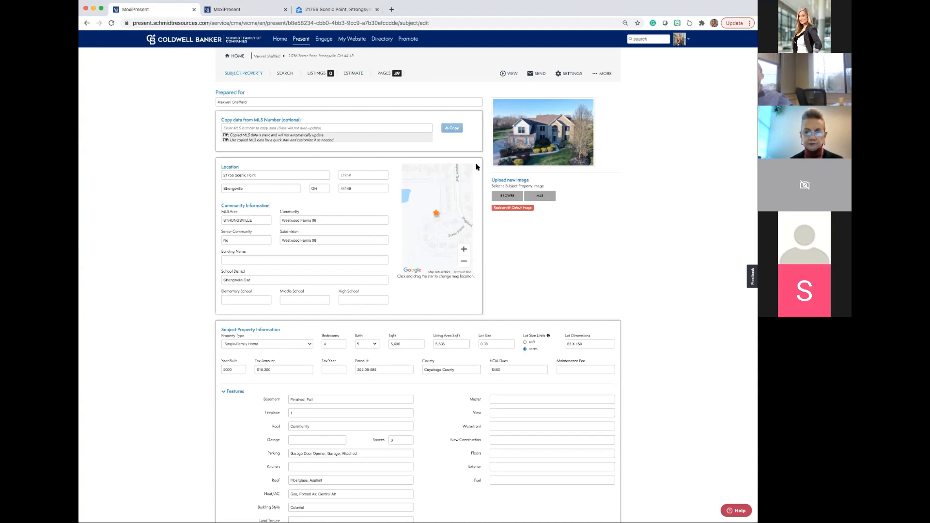
Review the imported subject property details and remarks, and continue to the comparable listings search.
scroll(477, 186, "down", 5)
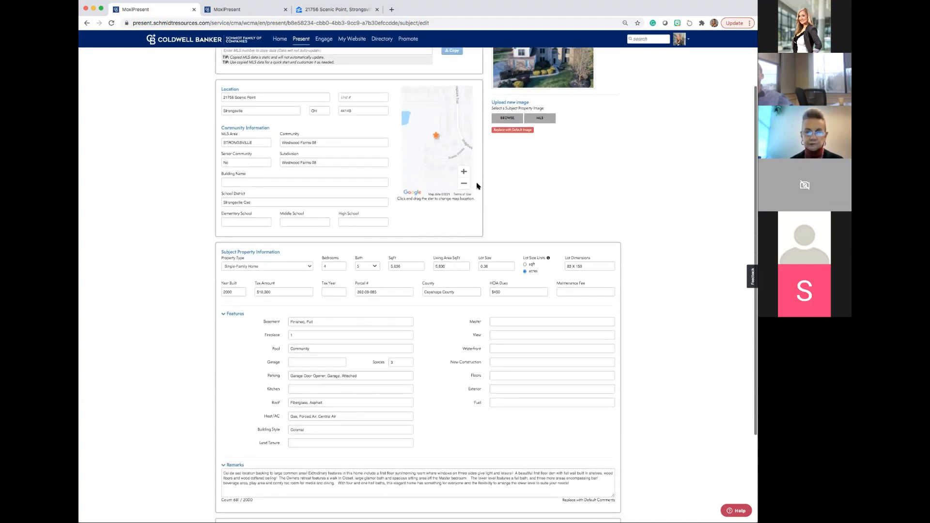
scroll(477, 186, "down", 2)
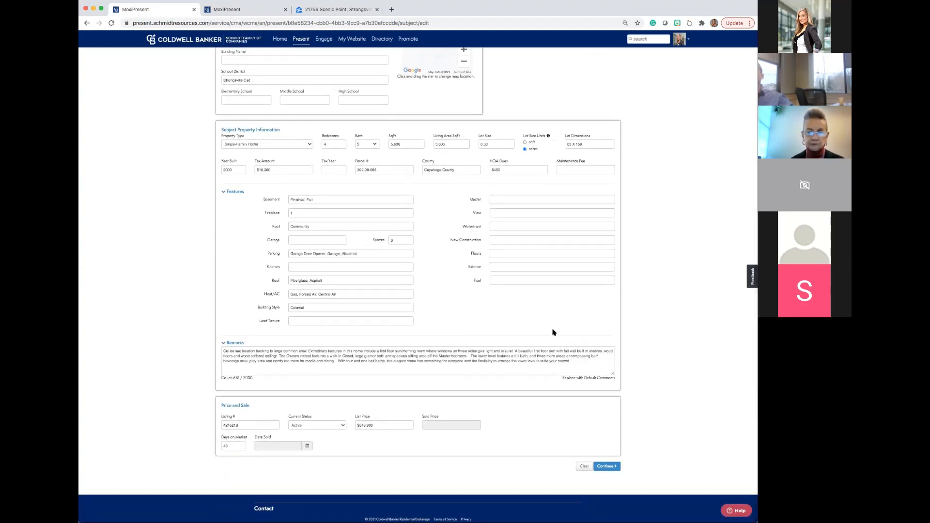
left_click(608, 466)
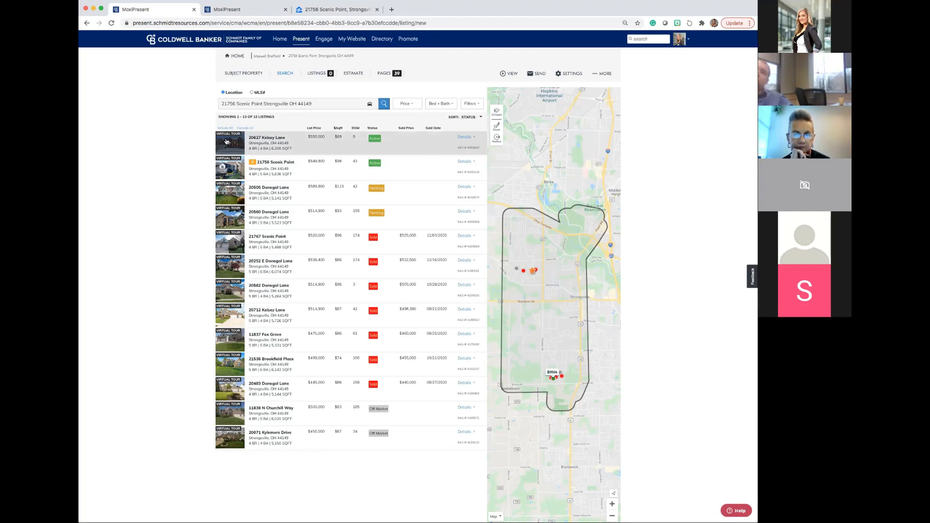
Include the two active listings, the two pending listings and the sold listings dated 12/03/2020 and 12/16/2020 as comparables.
key("super+equal")
key("super+equal")
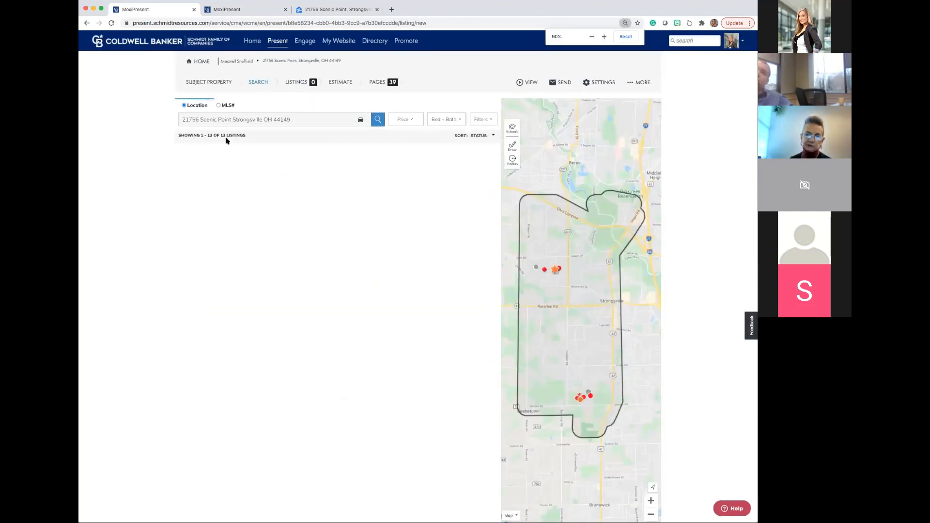
key("super+equal")
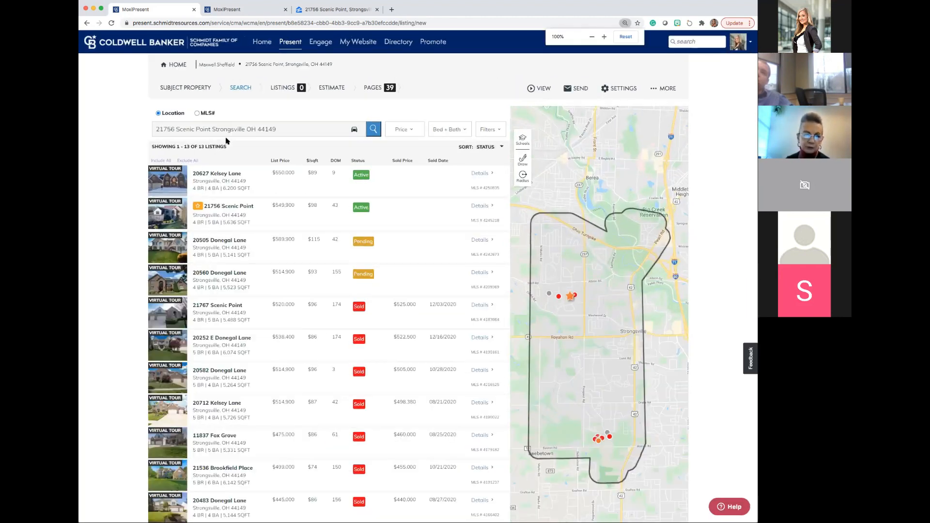
left_click(167, 215)
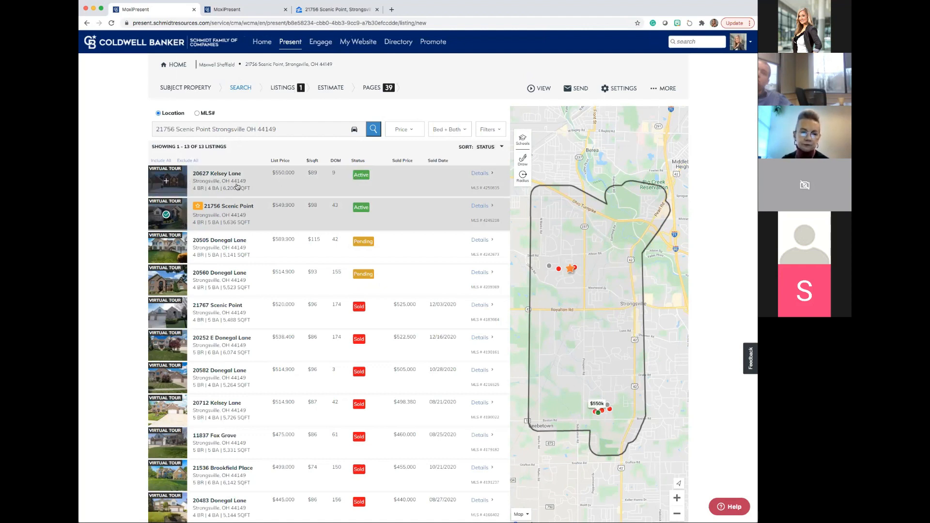
left_click(165, 183)
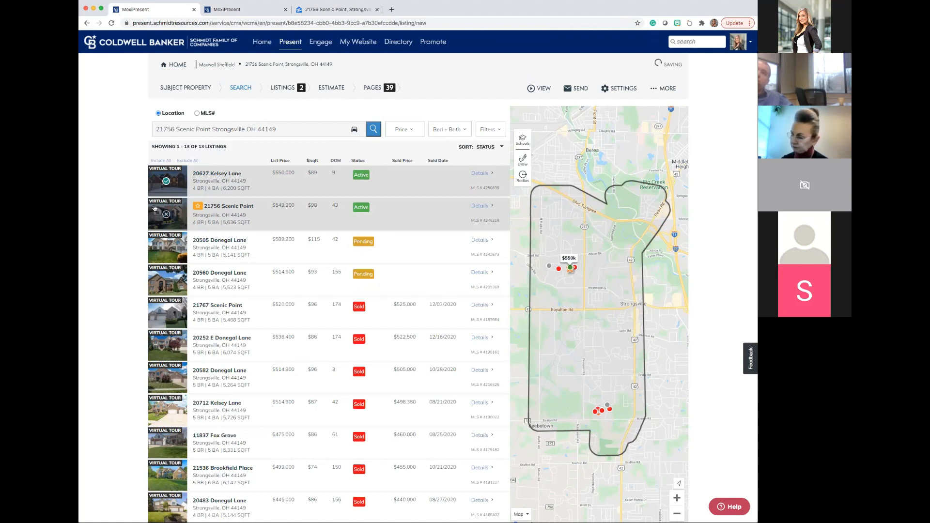
left_click(166, 247)
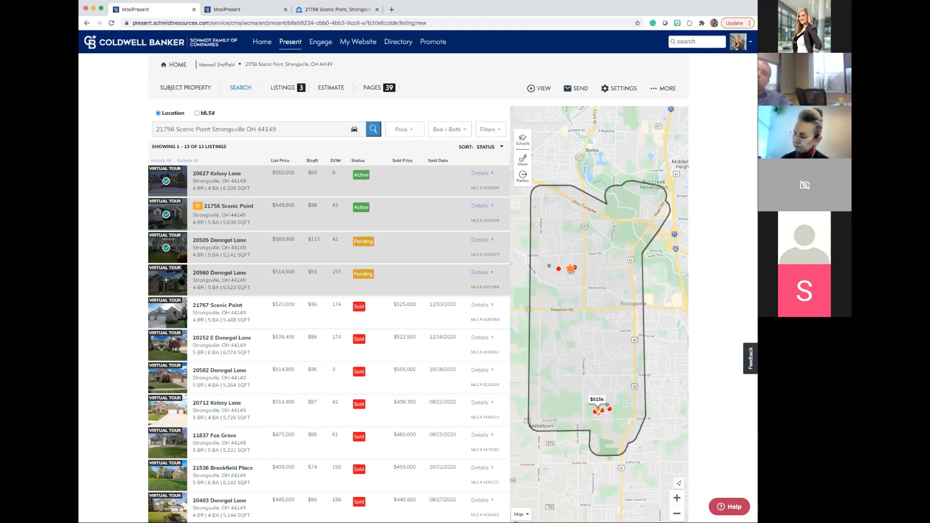
left_click(166, 281)
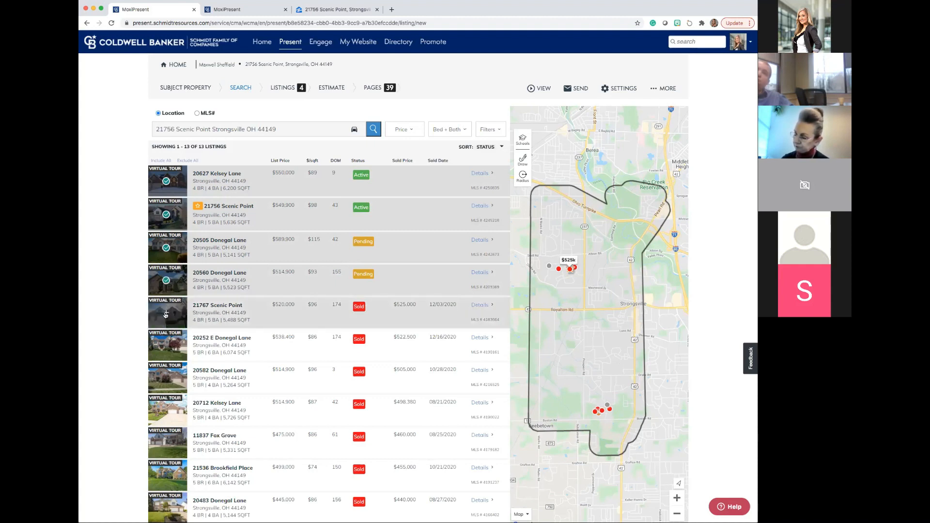
left_click(166, 314)
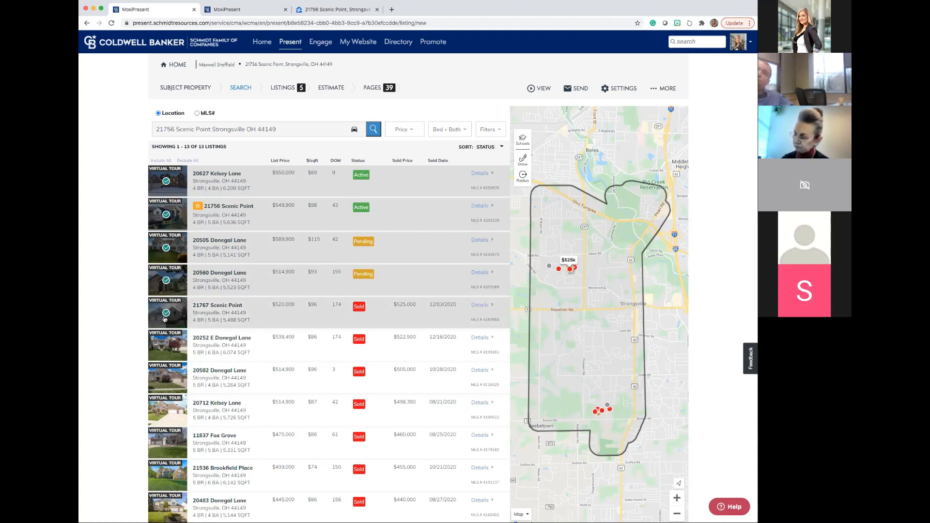
left_click(165, 346)
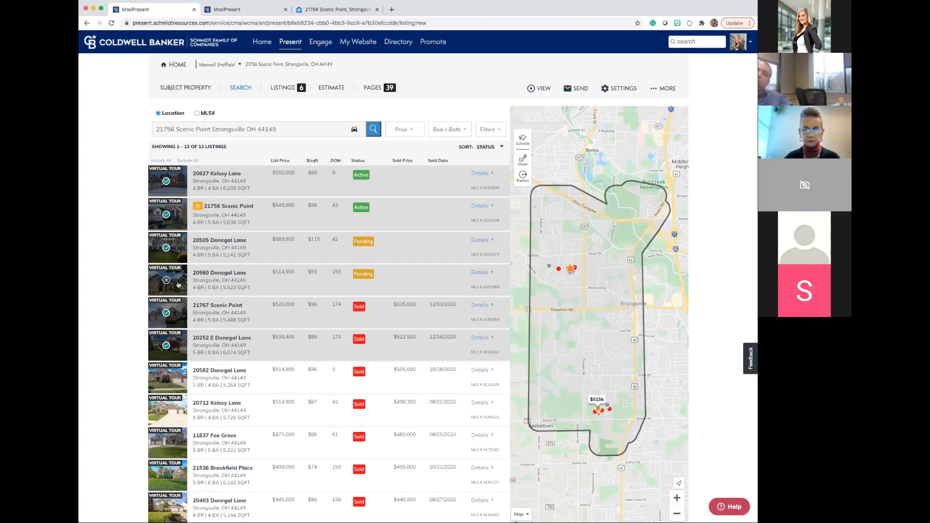
View the photos, property information and remarks of the $550,000 active listing, and close its details.
left_click(479, 174)
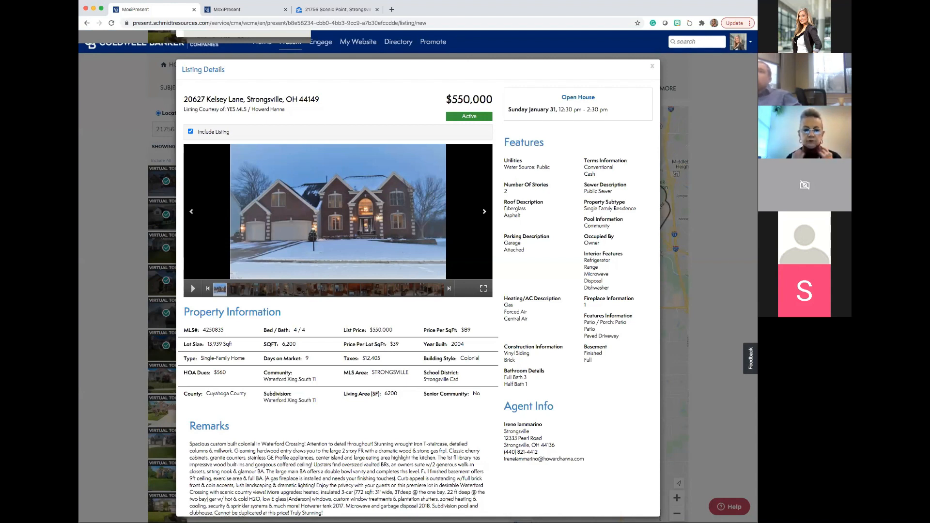
left_click(652, 67)
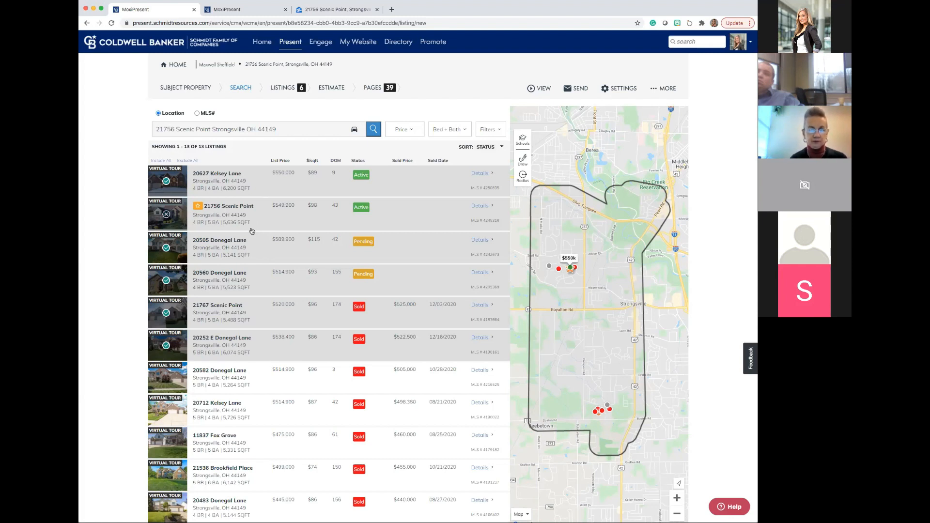
Try the MLS number entry for the comparables search, and return to the location search without the MLS results view.
left_click(198, 114)
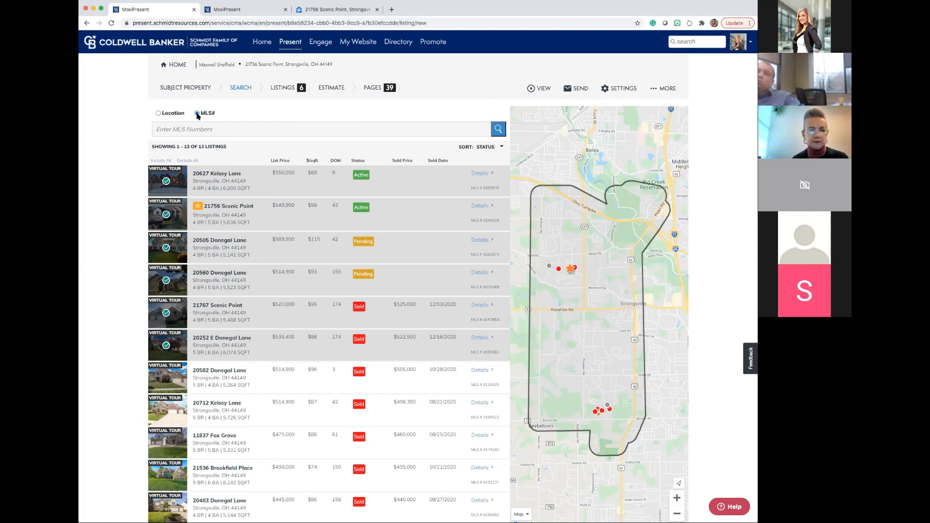
left_click(193, 128)
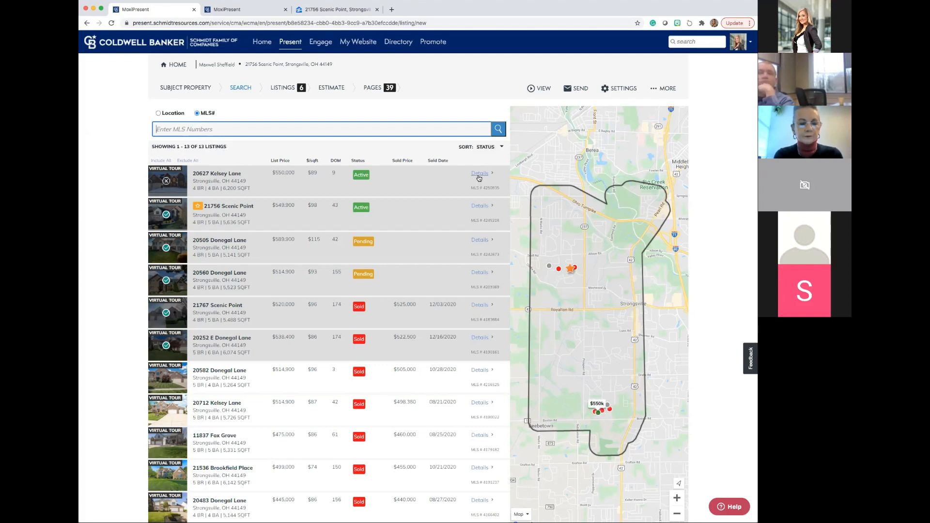
scroll(540, 177, "down", 1)
scroll(540, 178, "down", 1)
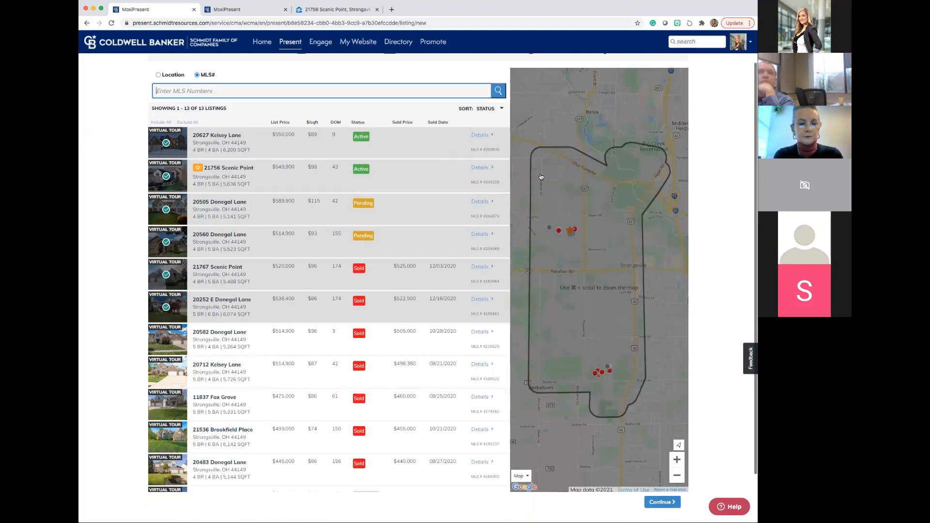
scroll(541, 176, "up", 1)
key("super+minus")
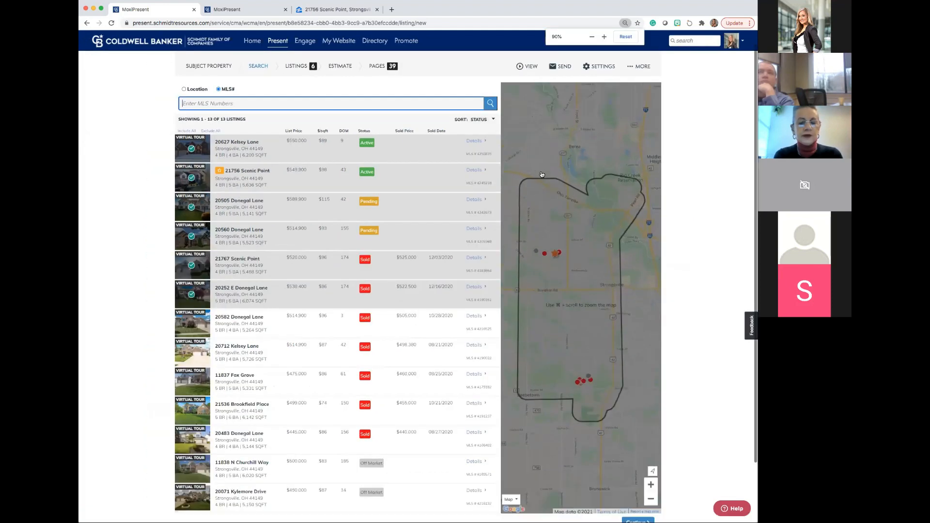
key("super+minus")
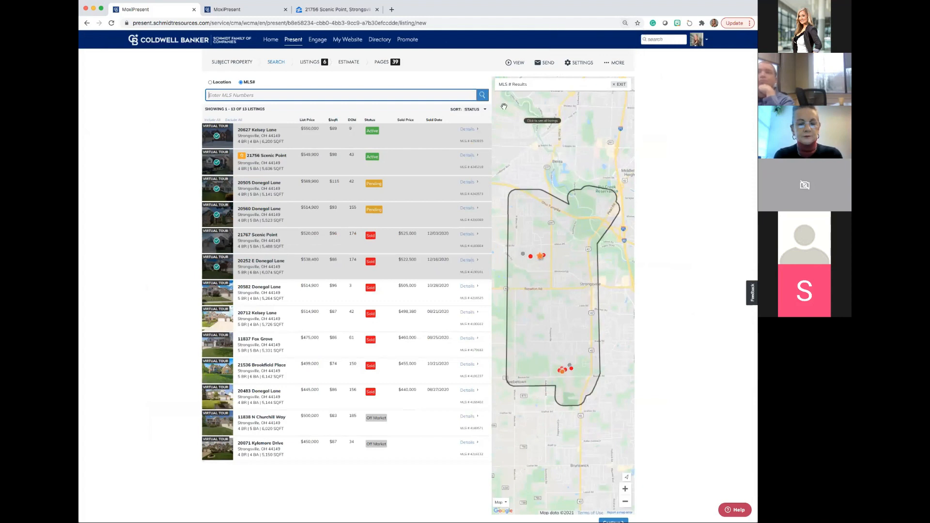
left_click(212, 83)
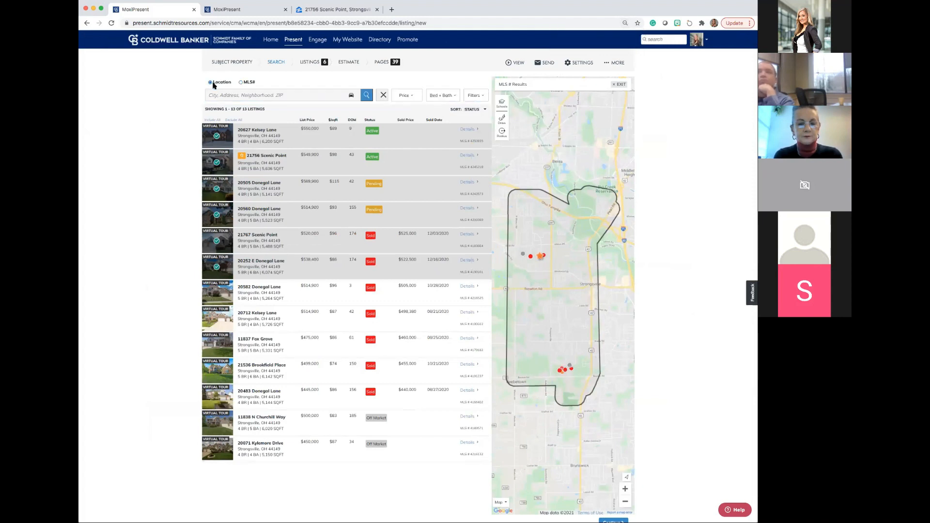
left_click(621, 85)
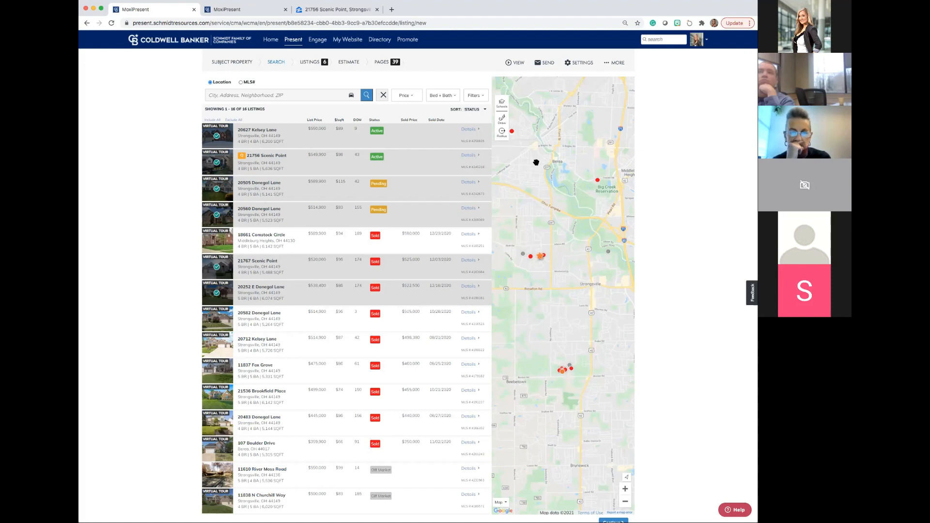
Try to outline a search area on the map with Quick Draw, and exit drawing mode.
left_click(502, 121)
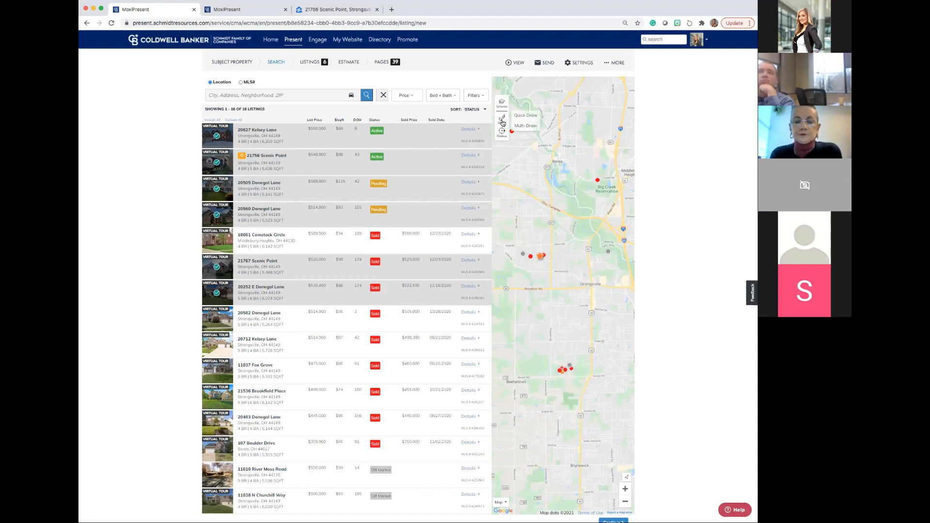
left_click(517, 119)
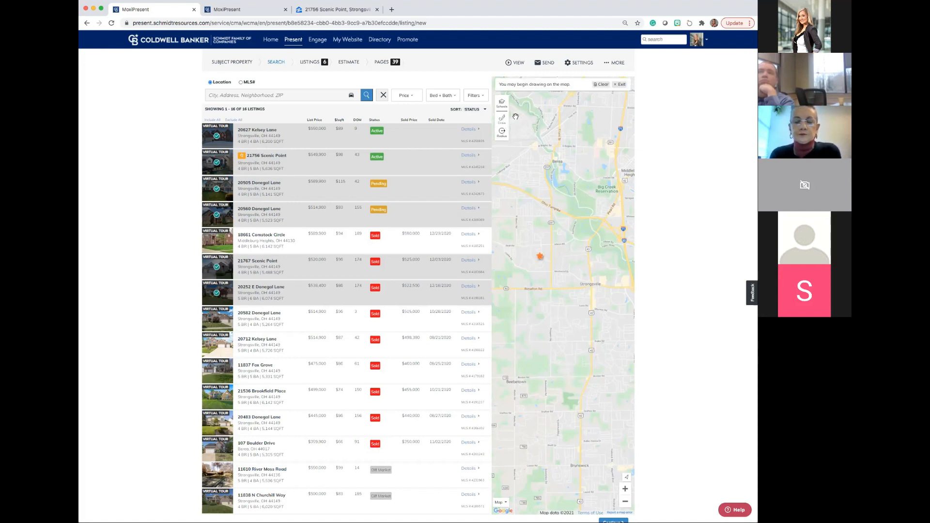
mouse_move(572, 144)
left_mouse_down()
mouse_move(550, 138)
mouse_move(513, 156)
mouse_move(517, 198)
mouse_move(563, 207)
mouse_move(590, 178)
mouse_move(584, 150)
mouse_move(566, 139)
left_mouse_up()
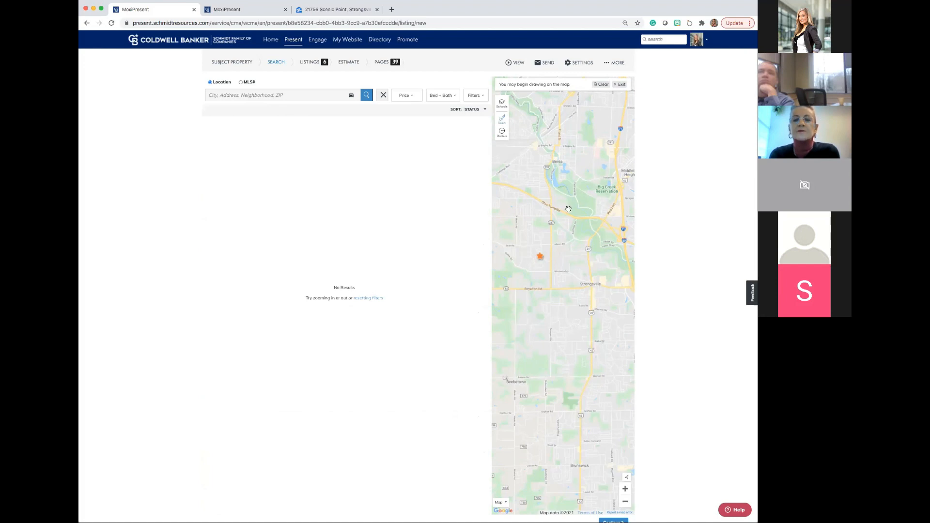
left_click(618, 85)
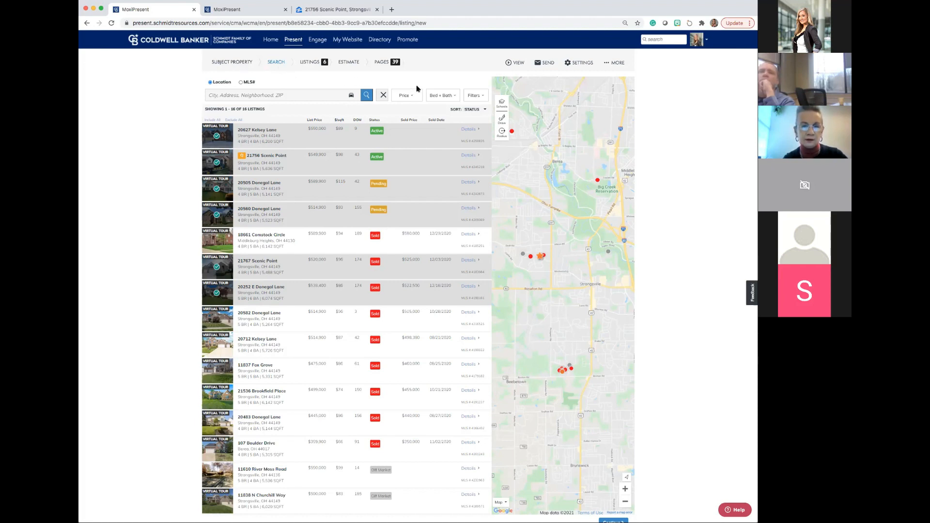
Try to outline several search areas on the map with Multi-Draw, and leave drawing mode.
left_click(502, 121)
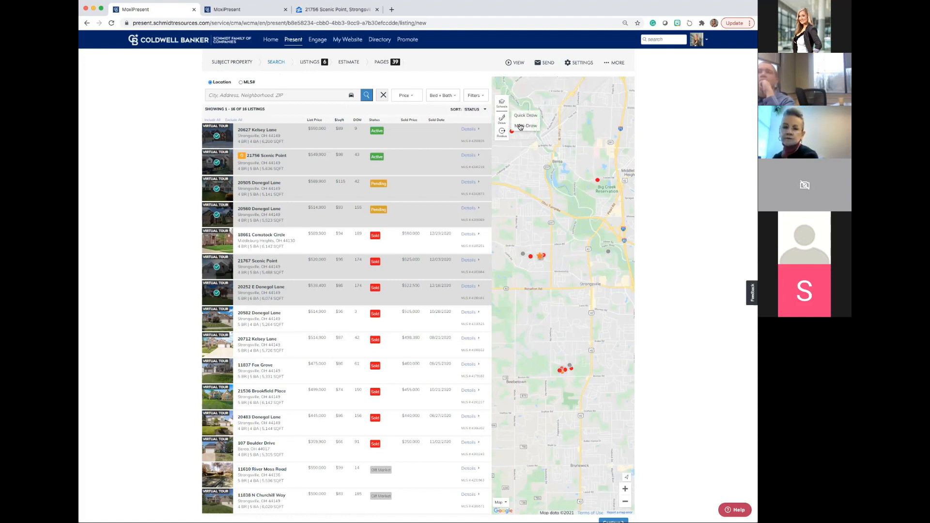
left_click(520, 126)
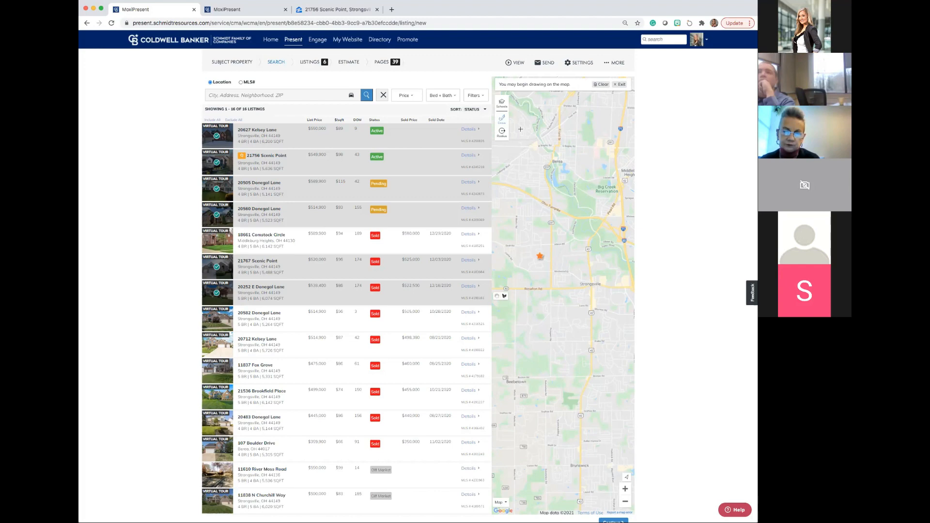
scroll(514, 125, "up", 2)
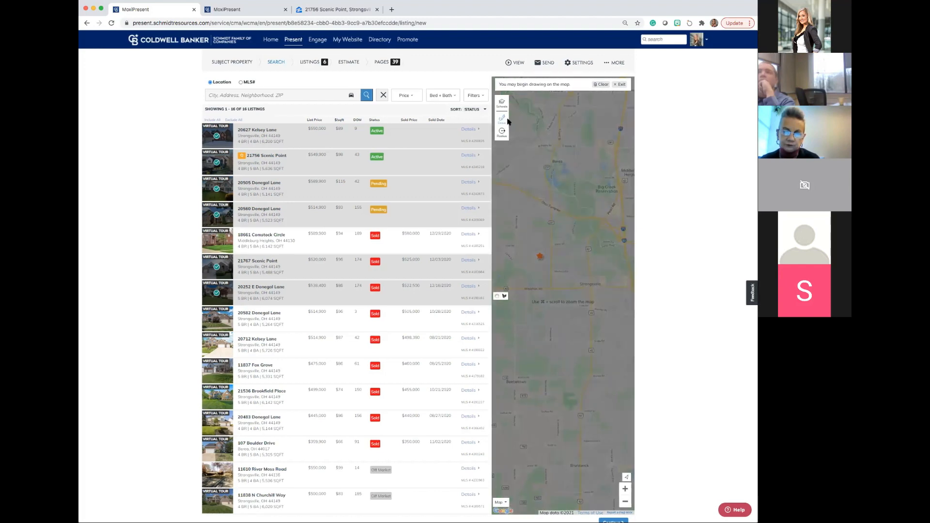
left_click(503, 121)
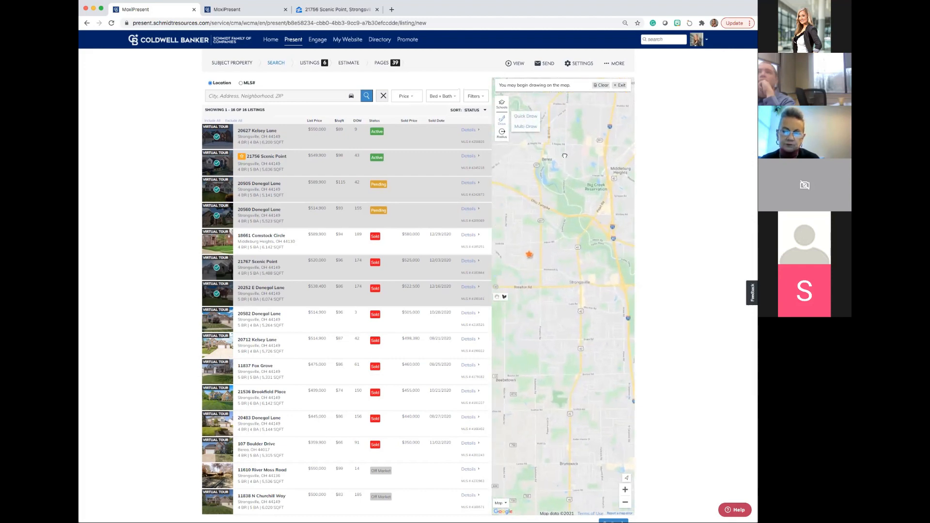
scroll(523, 163, "down", 1)
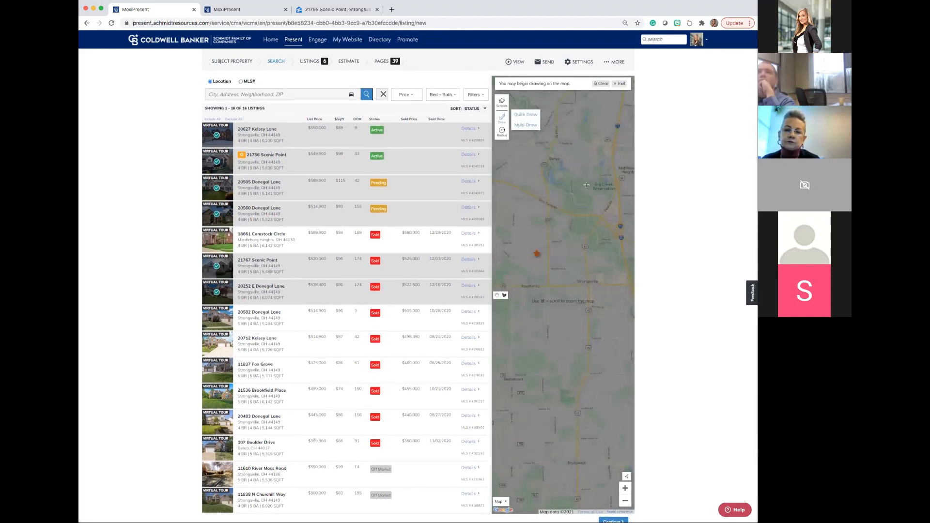
scroll(569, 230, "down", 1)
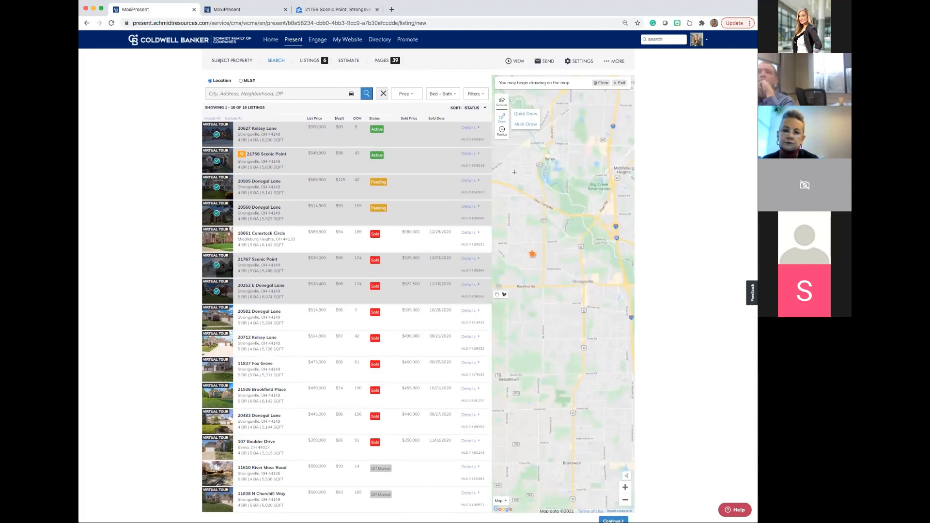
left_click_drag(557, 157, 547, 163)
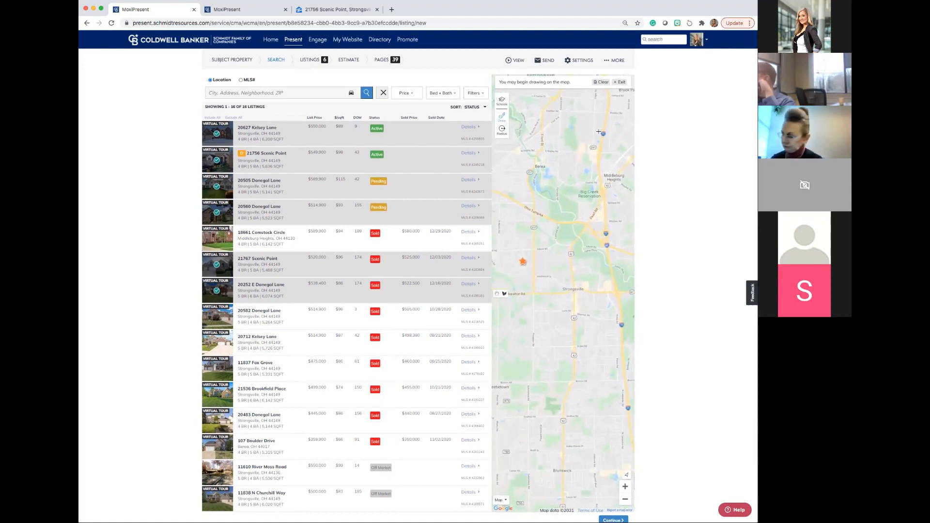
scroll(599, 85, "down", 1)
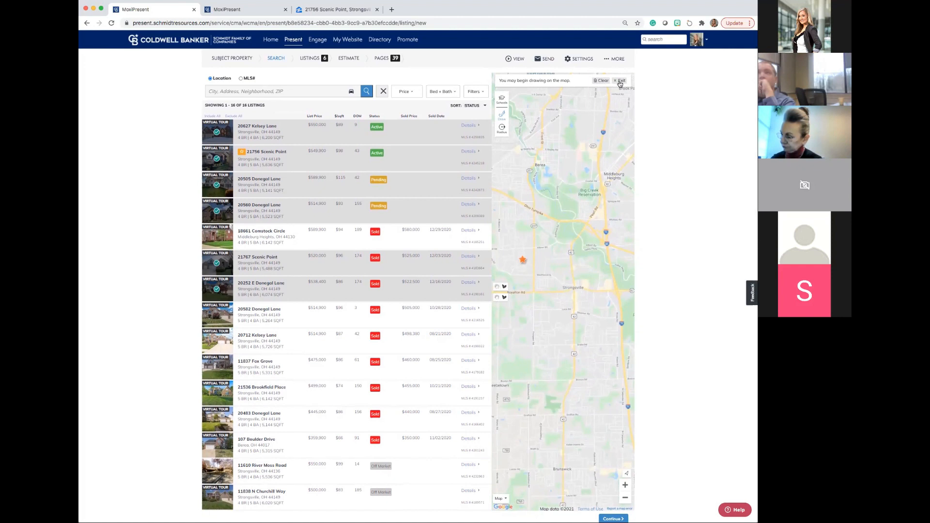
left_click(620, 82)
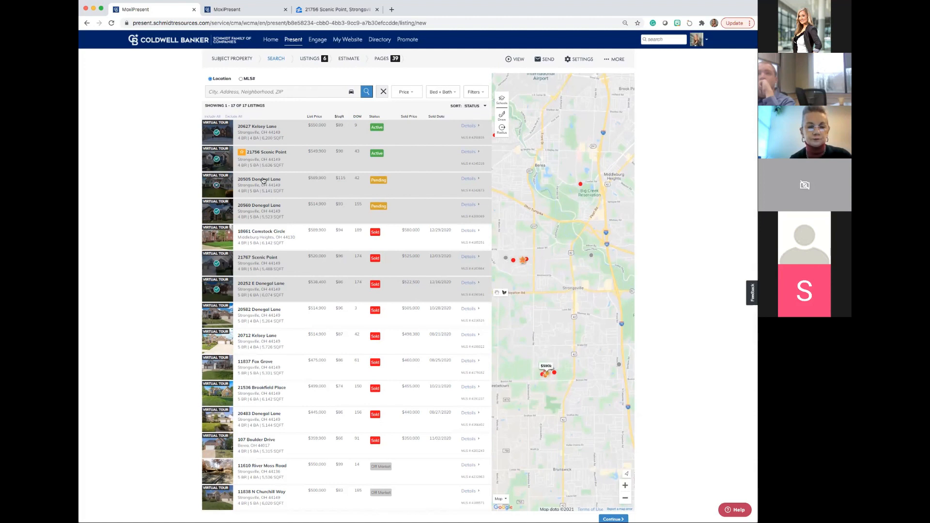
Continue through the selected listings, reviewing their display order options and details, to the estimated pricing.
scroll(263, 180, "down", 5)
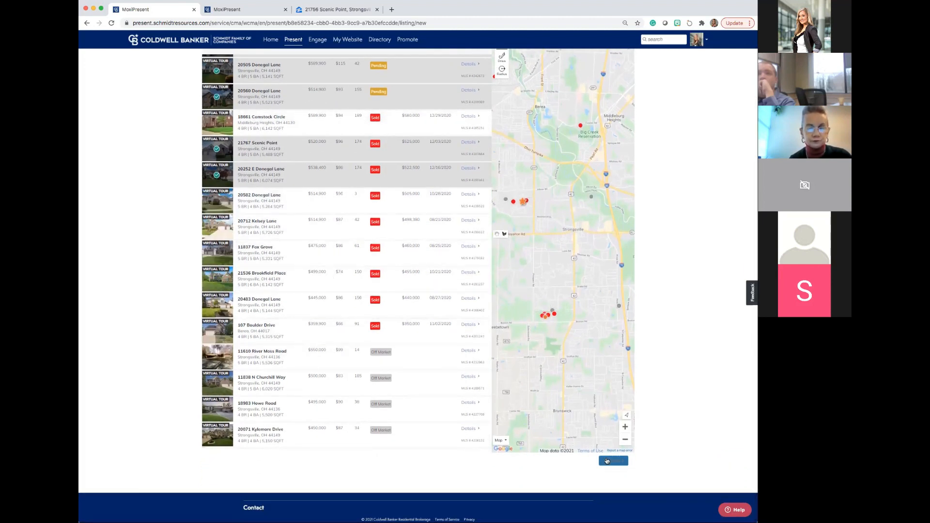
left_click(607, 461)
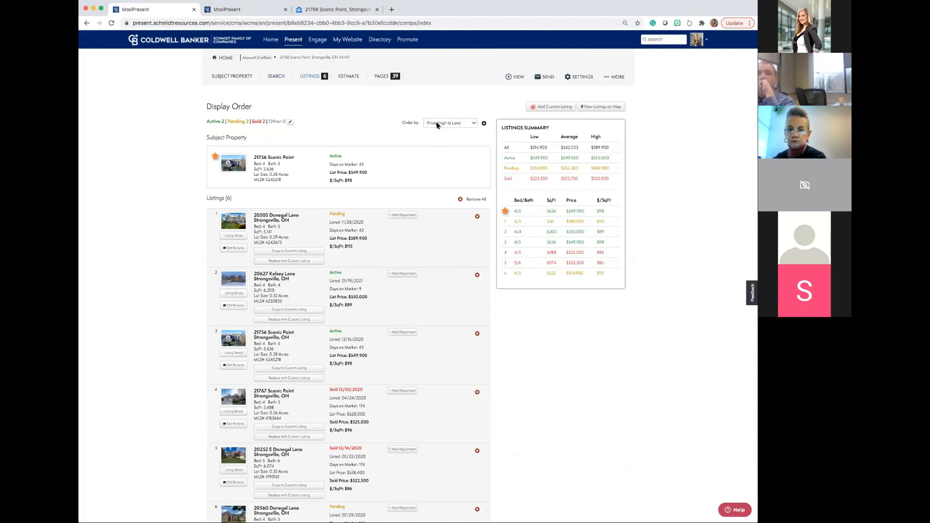
left_click(448, 125)
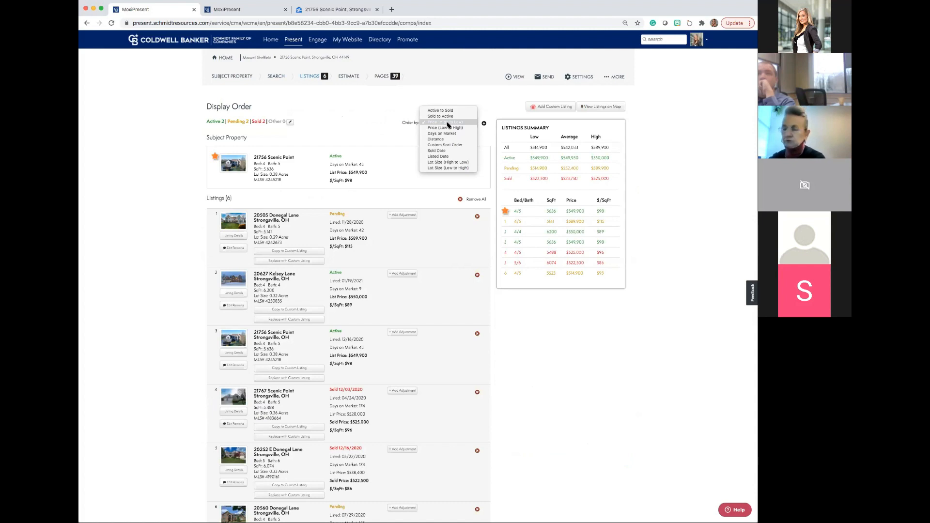
left_click(407, 115)
scroll(428, 138, "down", 3)
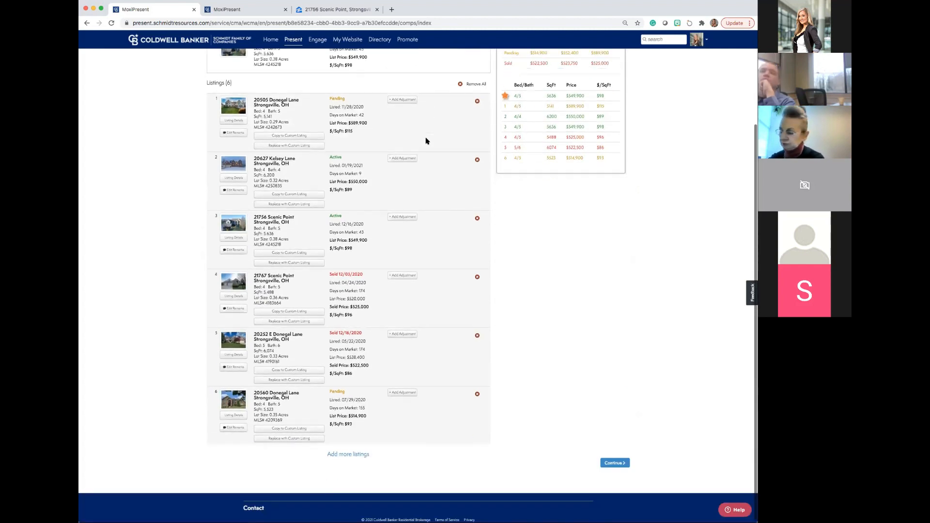
left_click(619, 466)
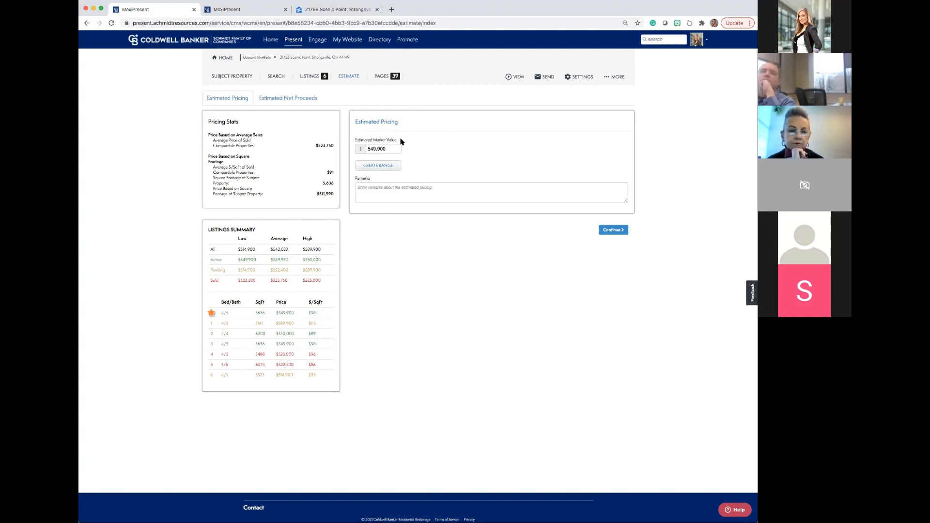
Check the estimated market value and the remarks field, and continue to the presentation pages.
left_click_drag(390, 148, 368, 146)
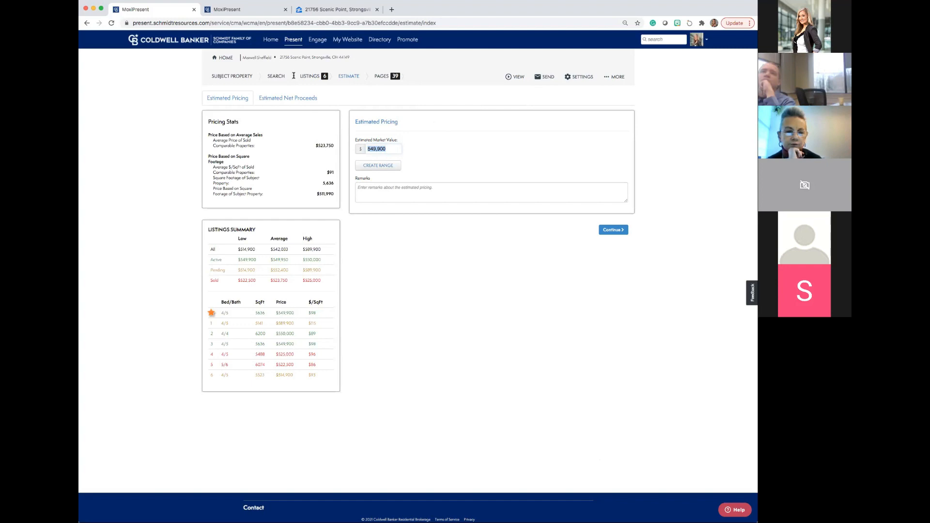
left_click(386, 149)
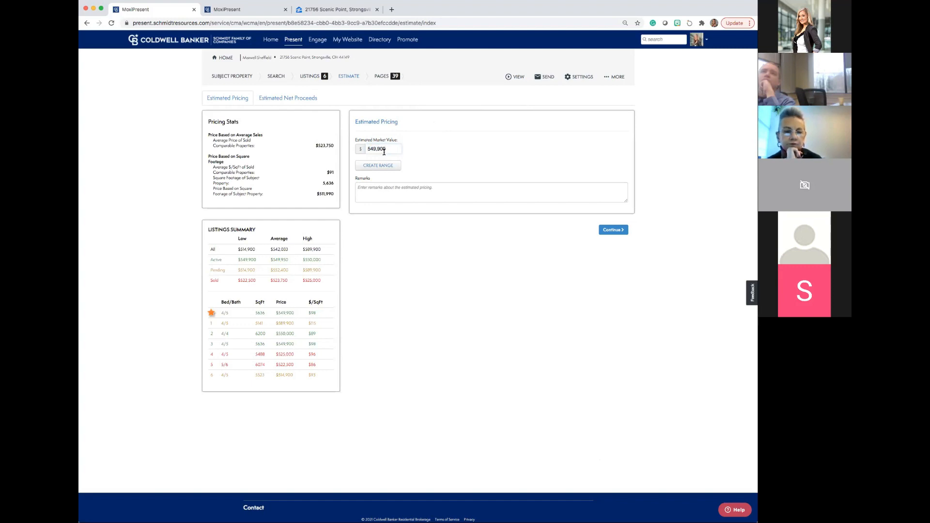
left_click(368, 191)
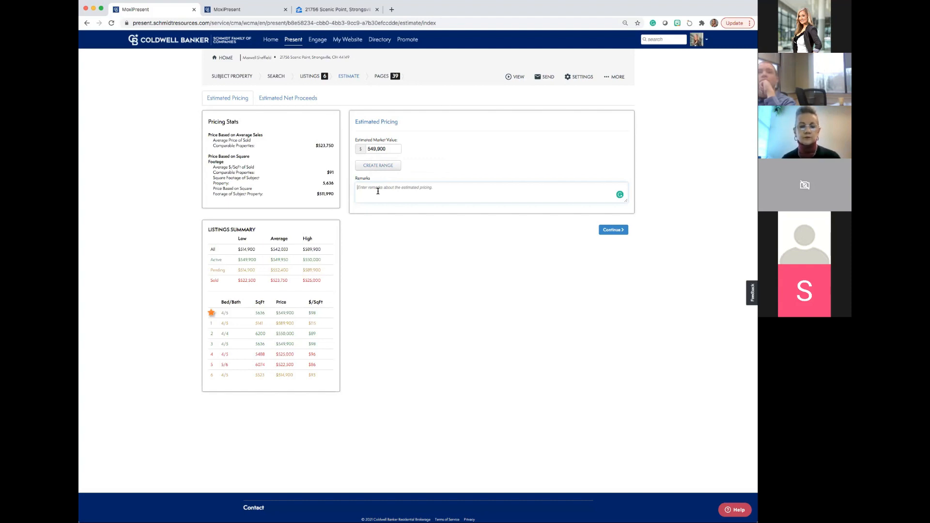
left_click(613, 233)
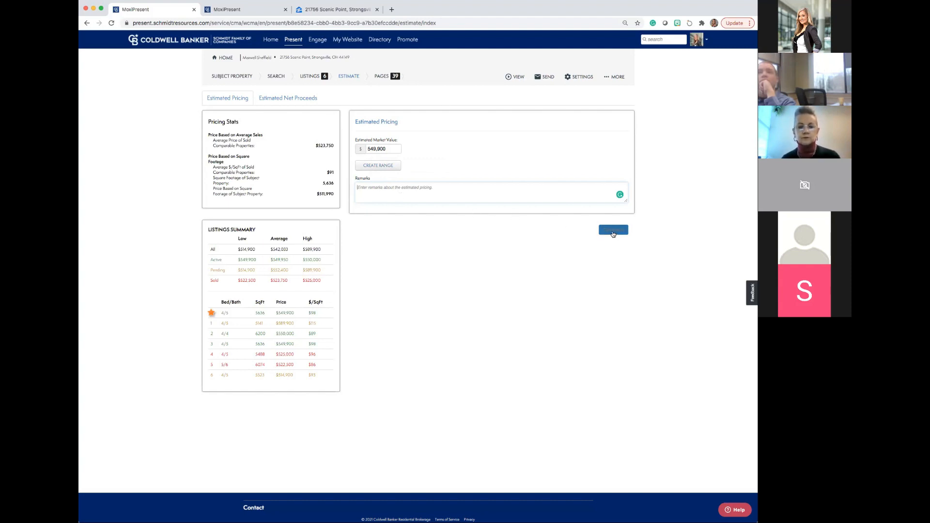
left_click(611, 231)
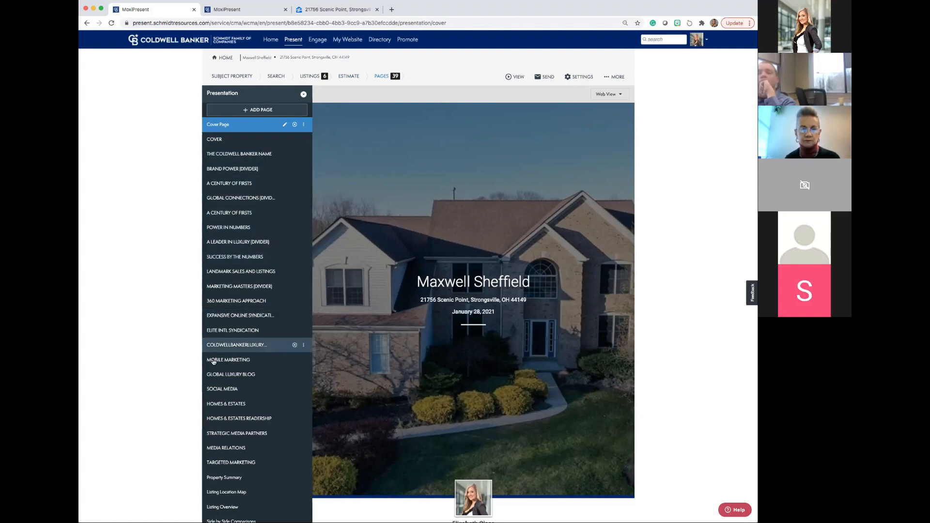
Move the second A CENTURY OF FIRSTS page below A LEADER IN LUXURY (DIVIDER) in the presentation's page order.
scroll(219, 367, "down", 5)
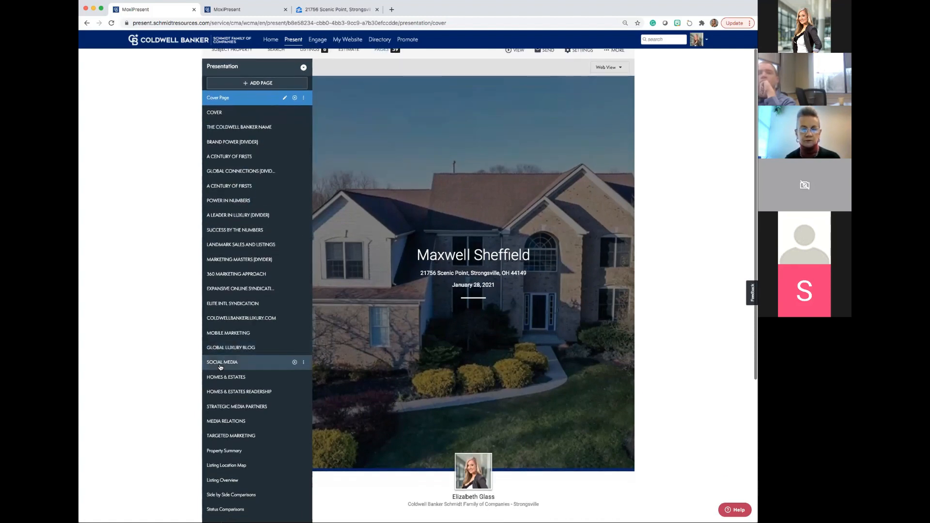
scroll(220, 367, "down", 2)
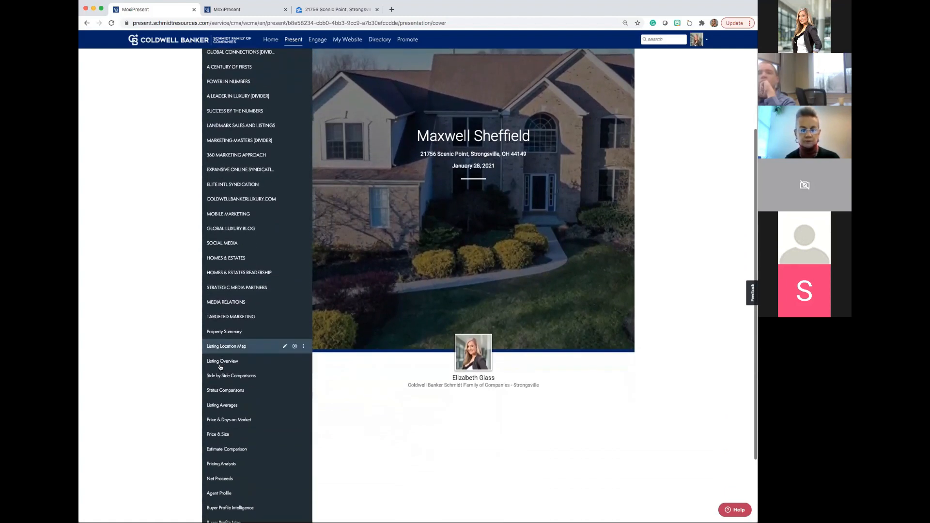
scroll(219, 367, "up", 4)
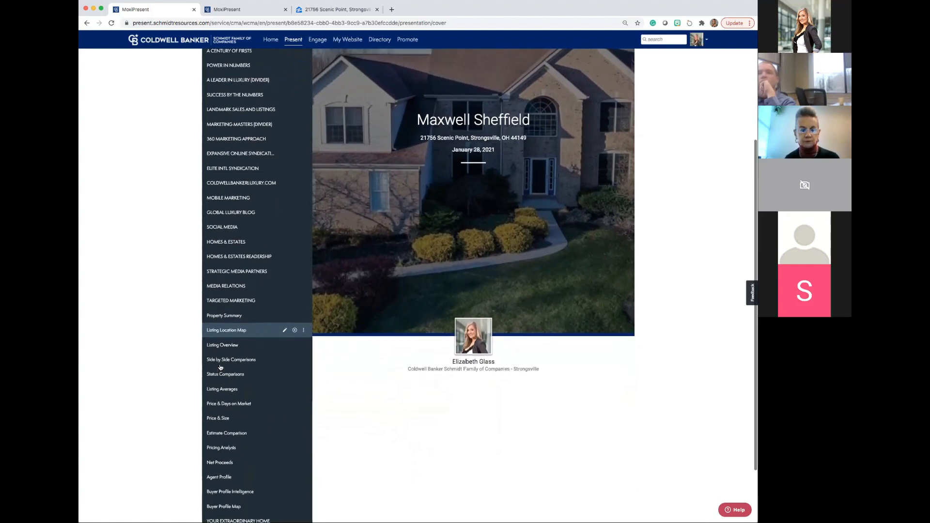
scroll(219, 368, "up", 2)
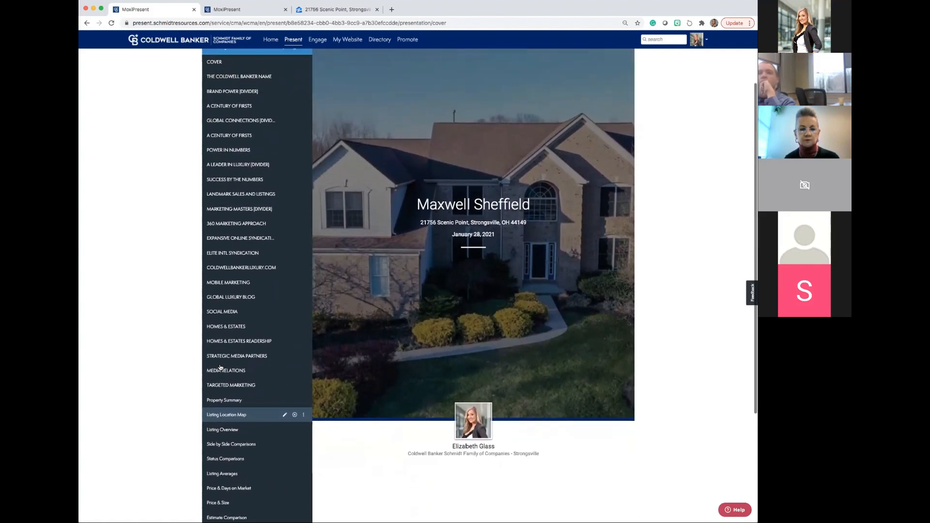
scroll(219, 367, "up", 1)
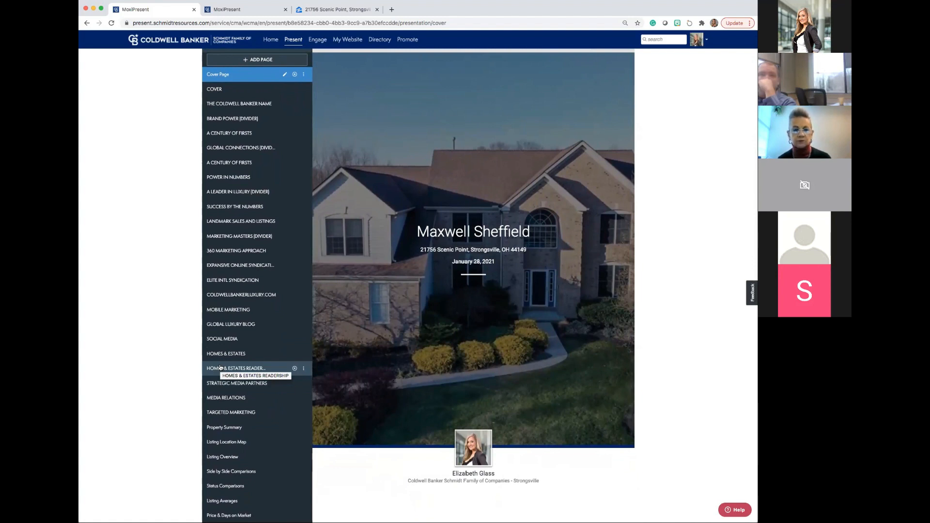
scroll(220, 367, "up", 1)
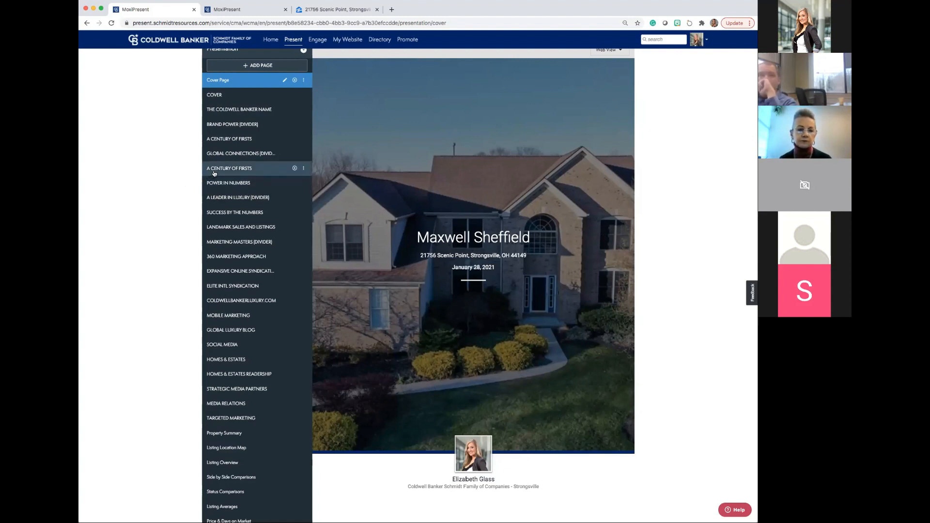
left_click_drag(213, 171, 213, 198)
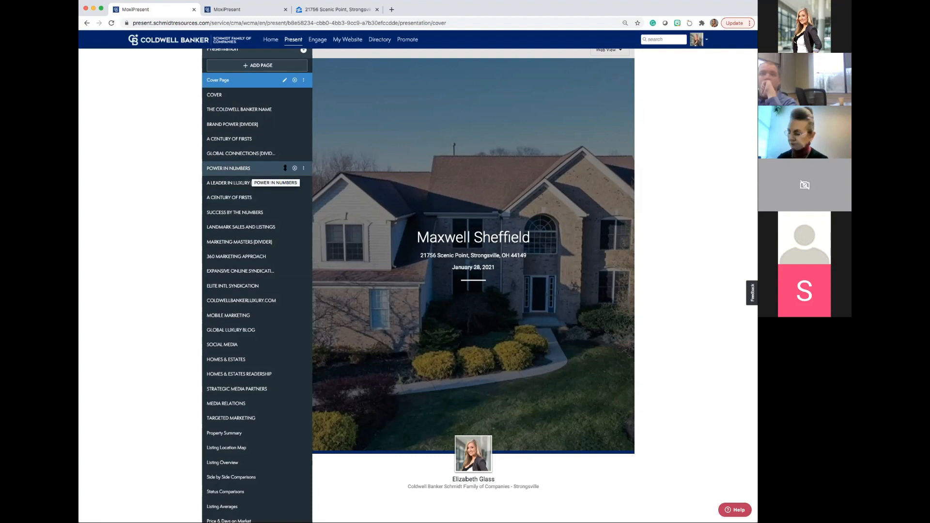
Preview the pages from POWER IN NUMBERS through SUCCESS BY THE NUMBERS, and remove SUCCESS BY THE NUMBERS from the presentation.
left_click(258, 171)
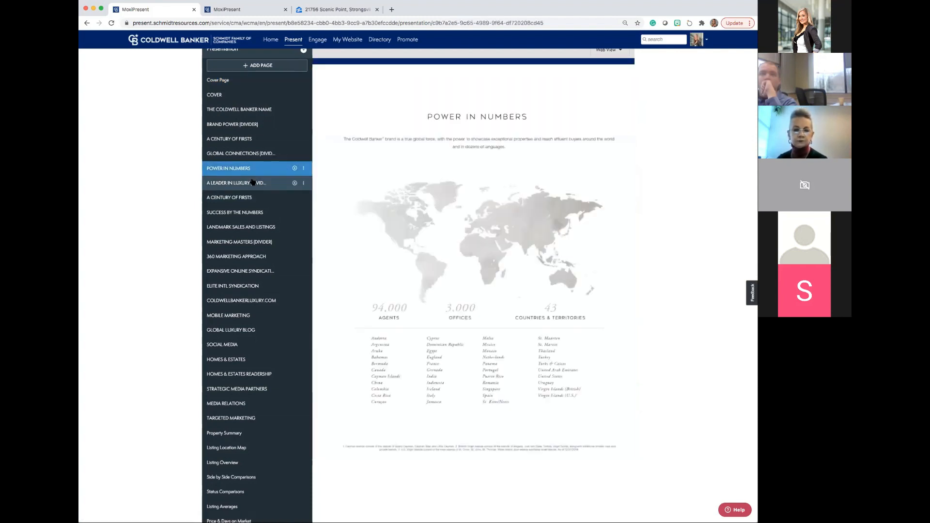
left_click(253, 183)
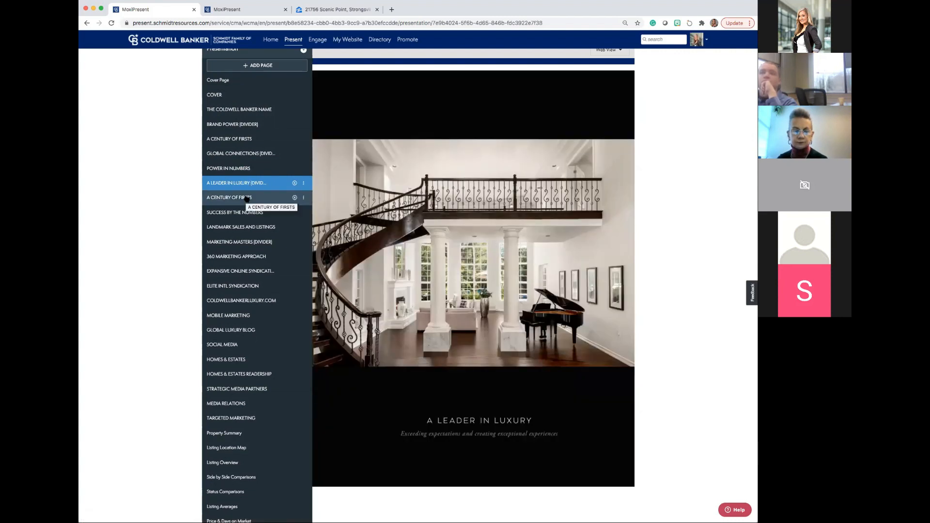
left_click(246, 199)
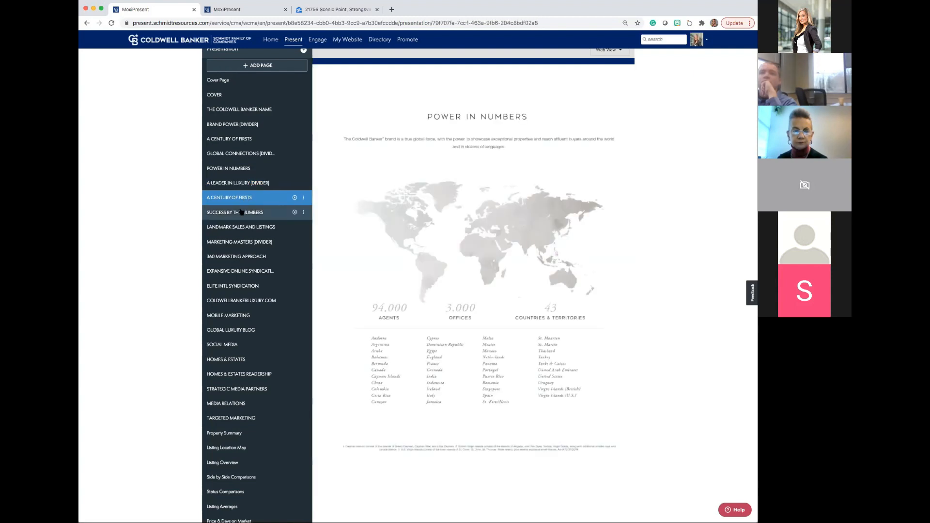
left_click(241, 212)
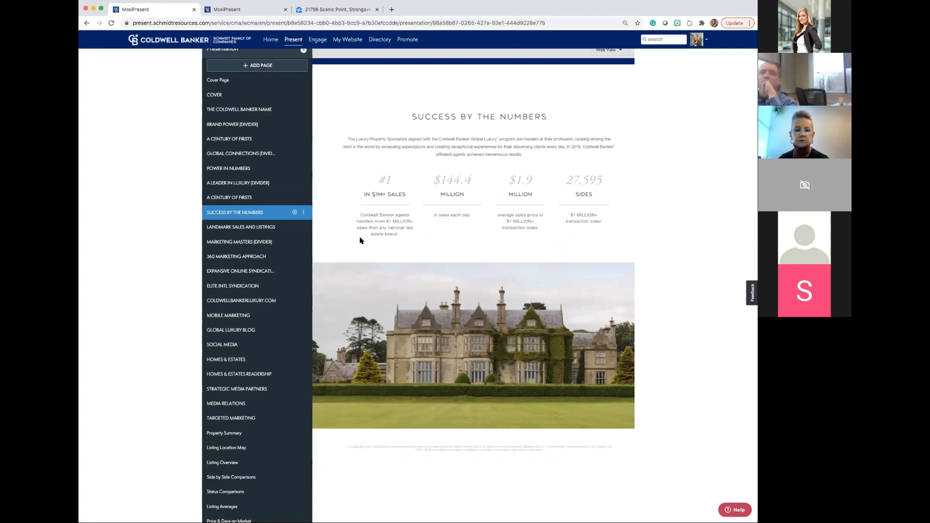
left_click(295, 213)
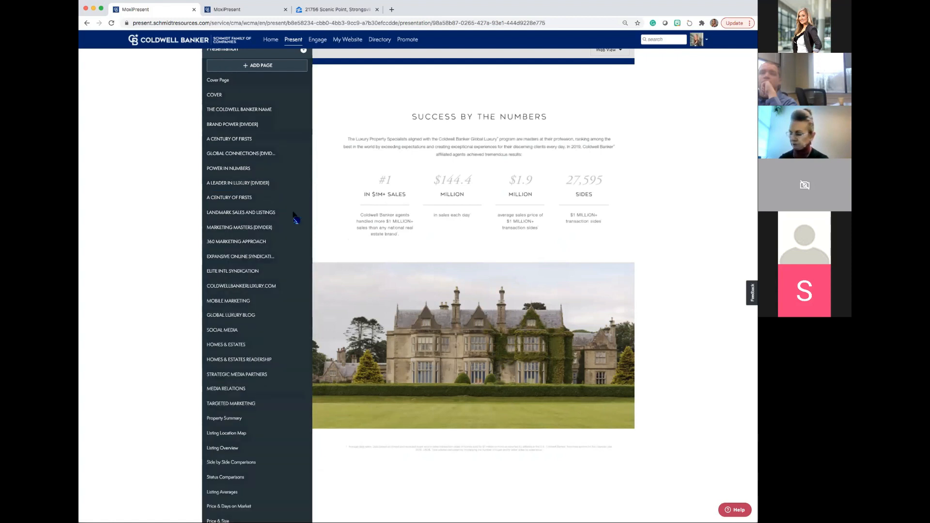
Preview the LANDMARK SALES AND LISTINGS page and look through the presentation's full page list.
left_click(295, 216)
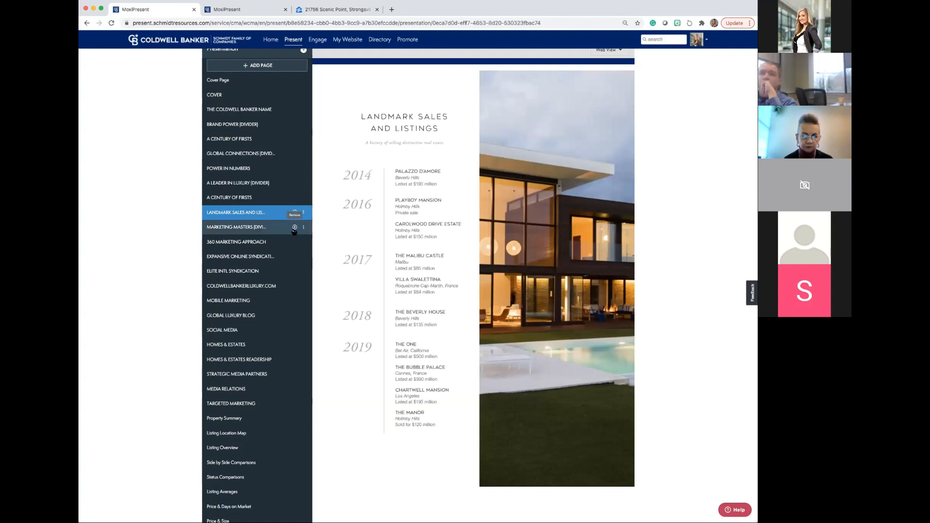
scroll(290, 228, "down", 1)
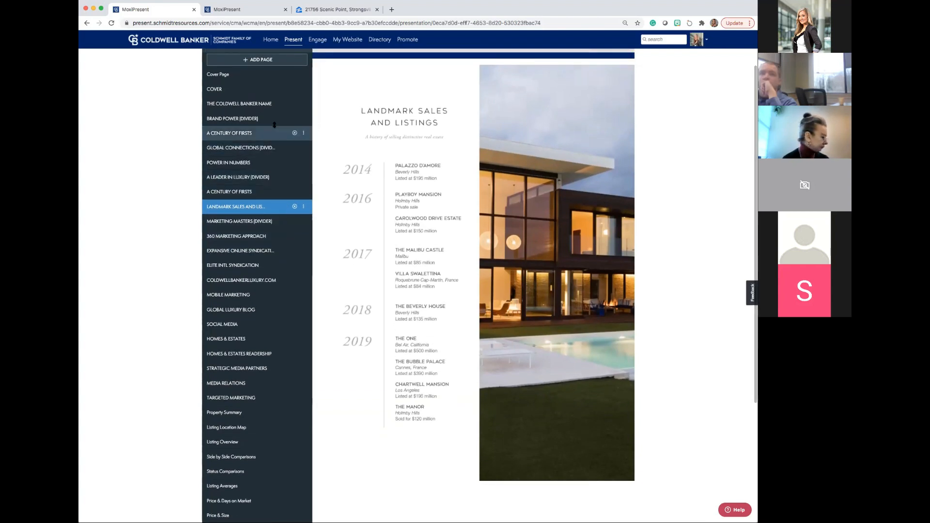
scroll(279, 87, "down", 1)
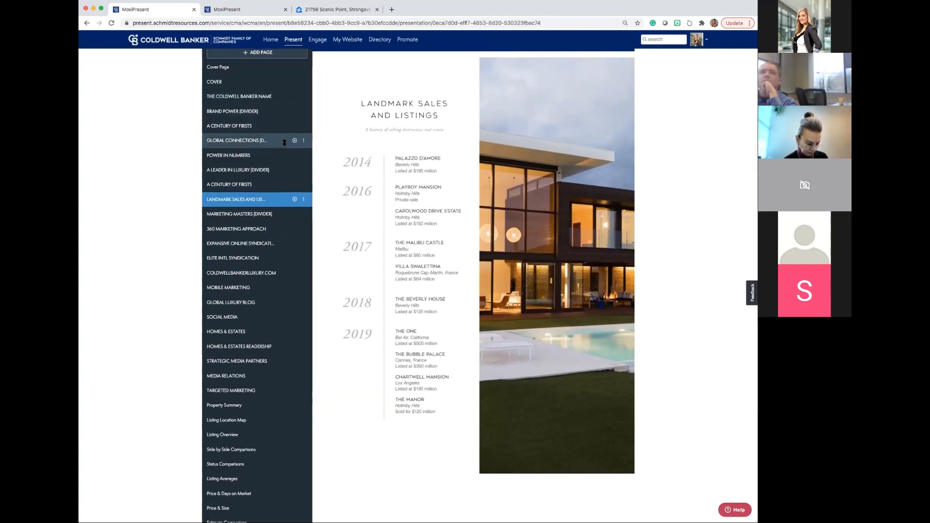
scroll(285, 148, "down", 3)
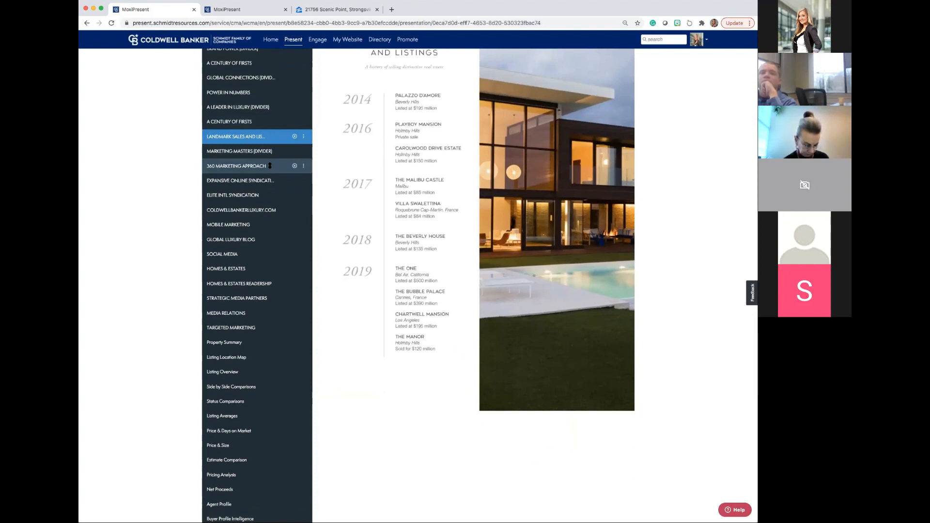
scroll(270, 165, "down", 4)
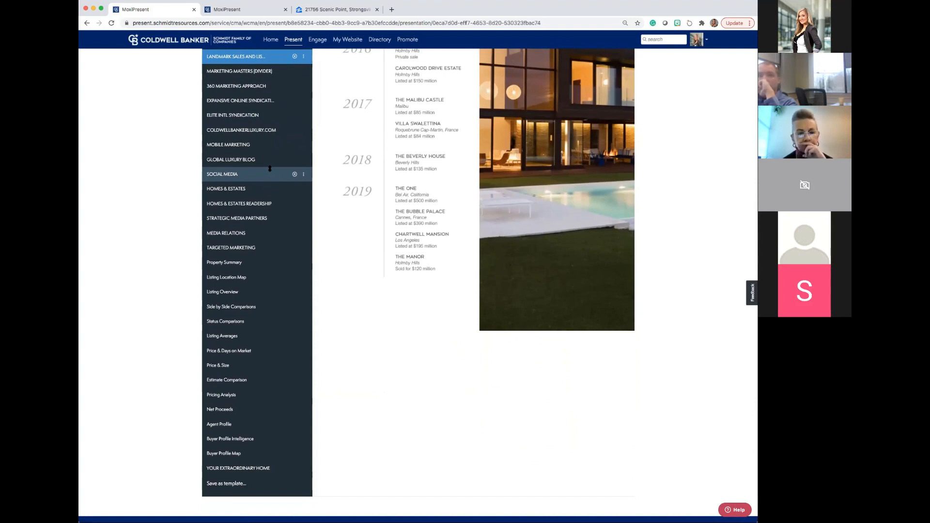
scroll(270, 168, "up", 1)
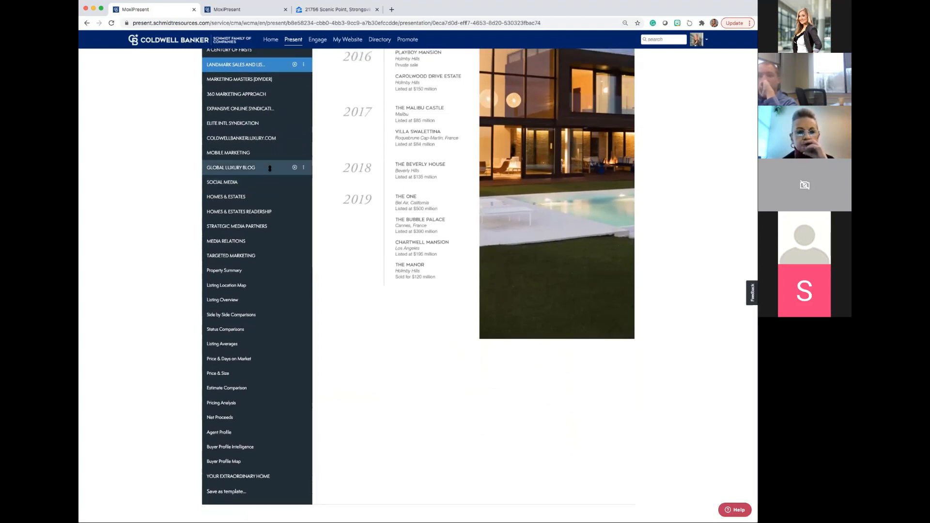
scroll(270, 168, "up", 1)
scroll(270, 169, "up", 4)
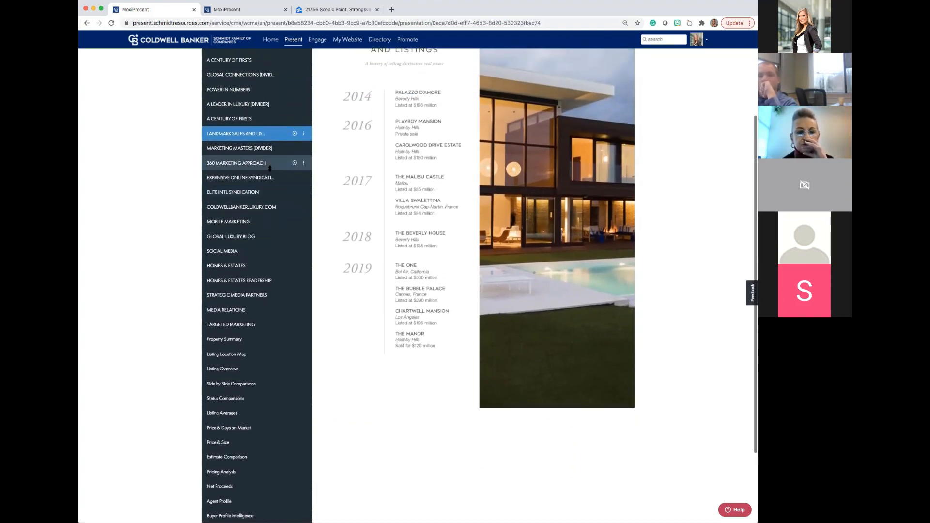
scroll(270, 168, "up", 8)
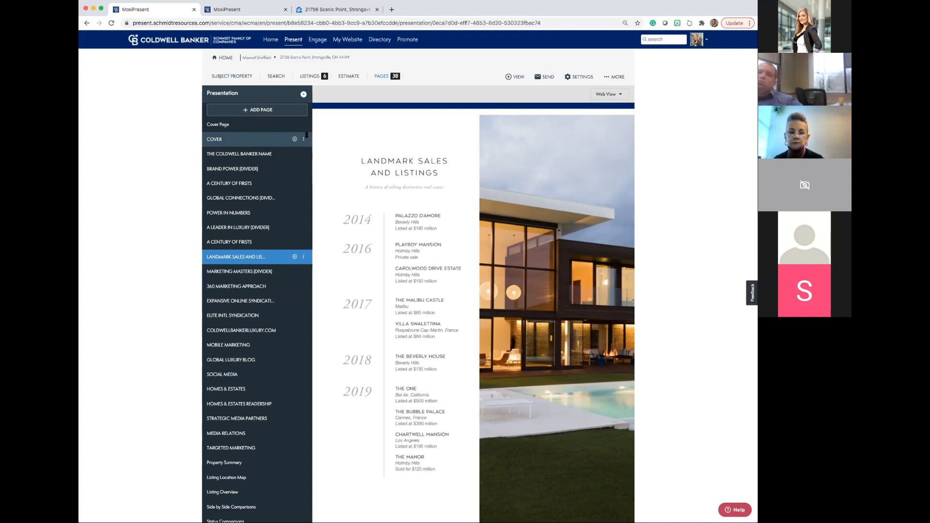
left_click(513, 79)
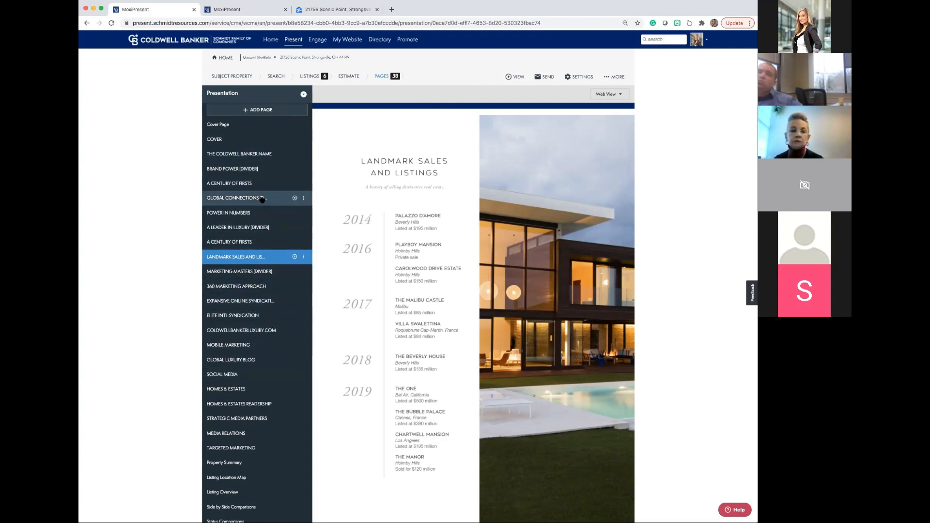
Open the library for adding pages, and browse its Report Pages, CBx Pages and My Pages.
left_click(246, 110)
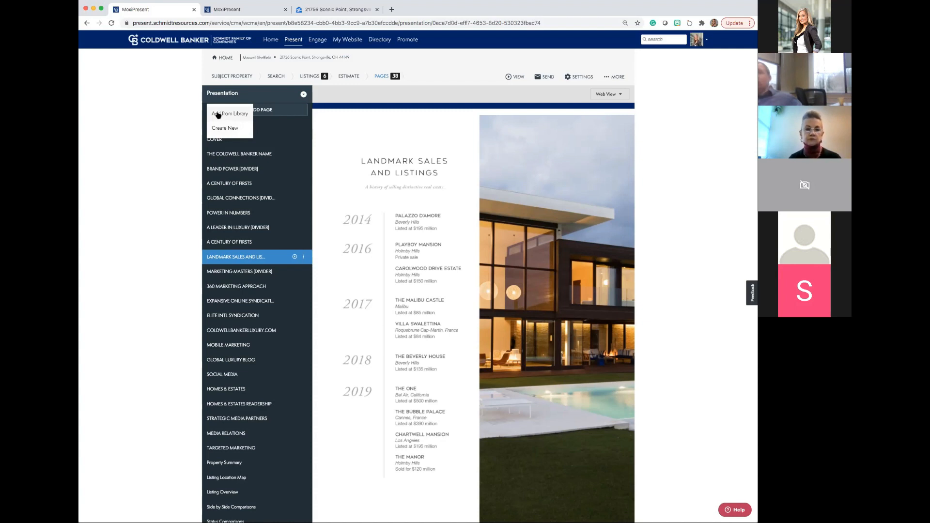
left_click(227, 115)
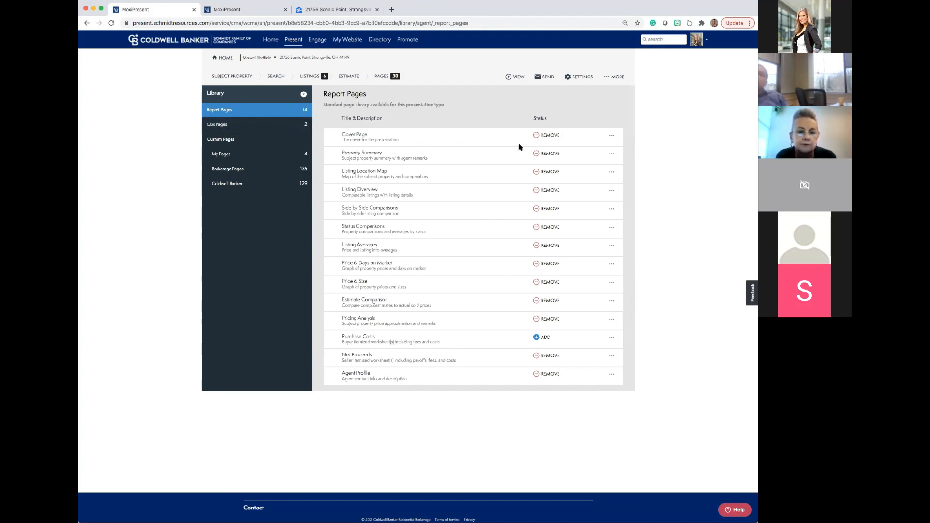
left_click(223, 125)
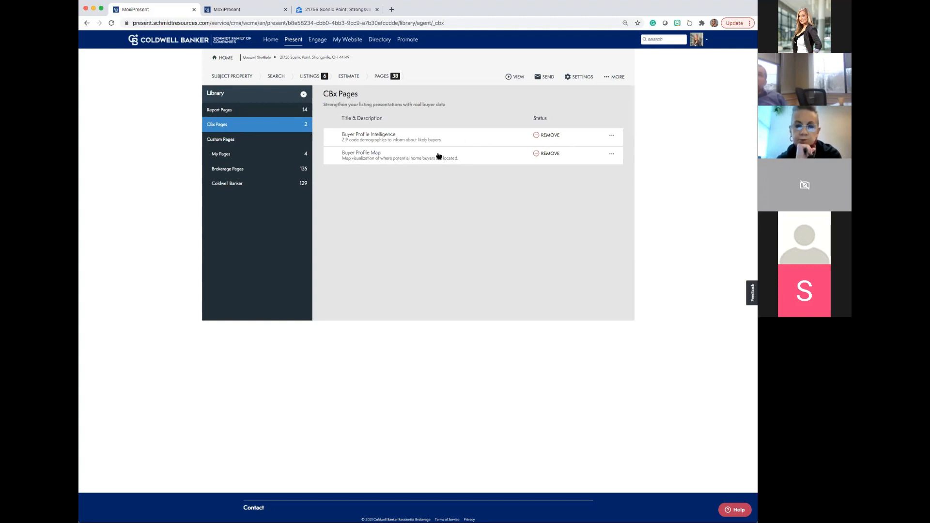
left_click(224, 154)
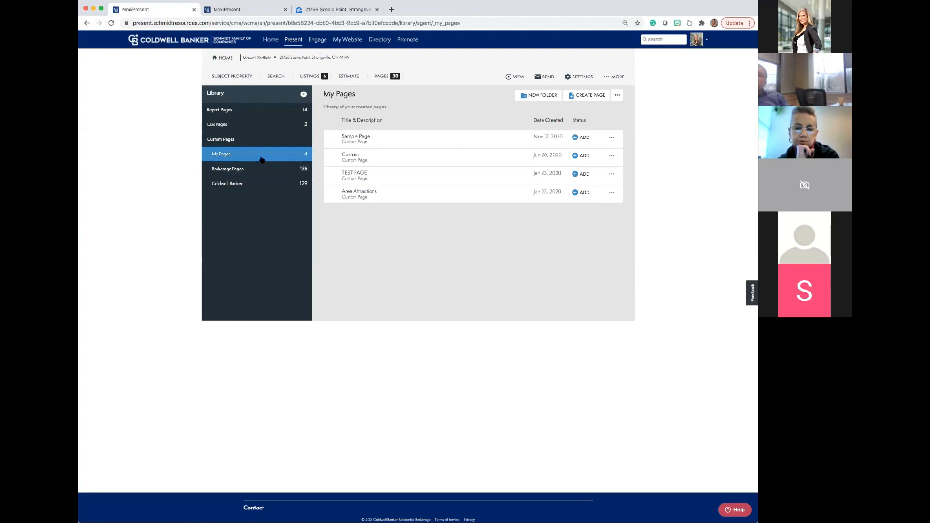
Browse the Black Book Pages folder in the Brokerage Pages and preview its Luxury Overview Image page.
left_click(230, 170)
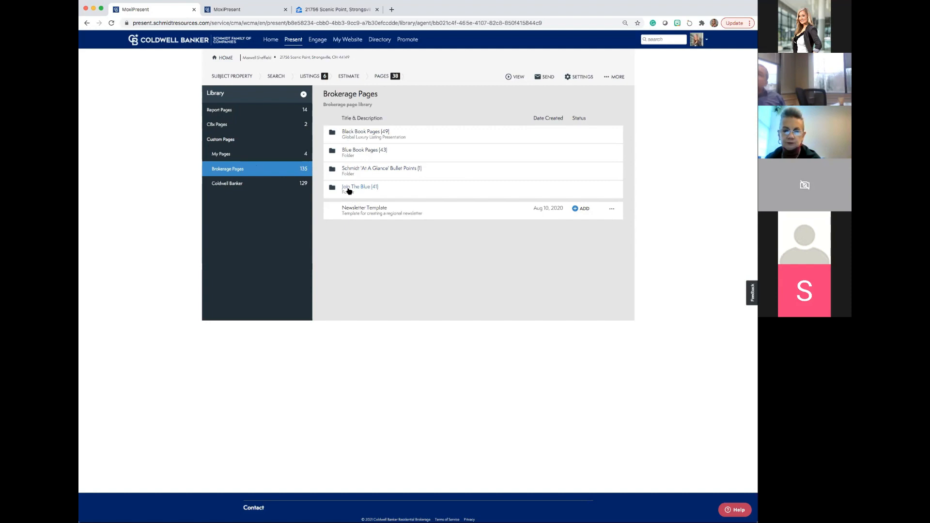
left_click(363, 135)
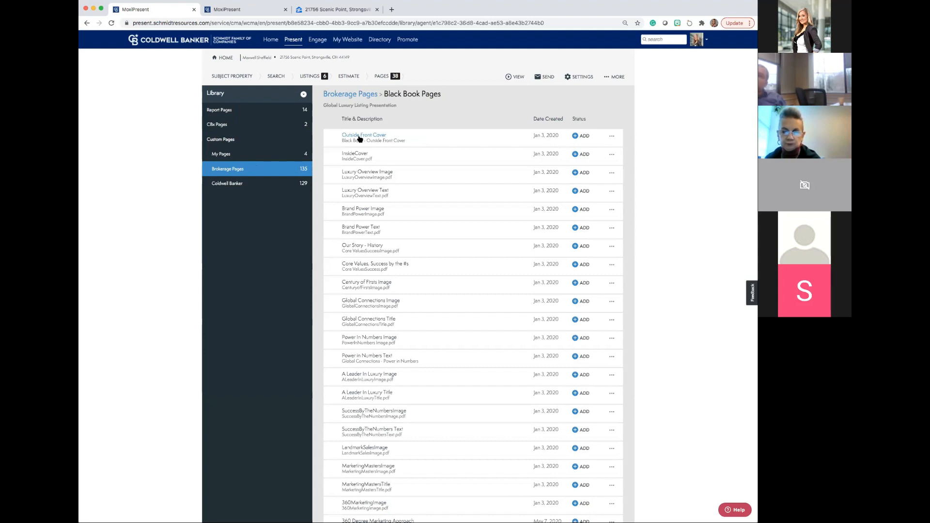
left_click(360, 173)
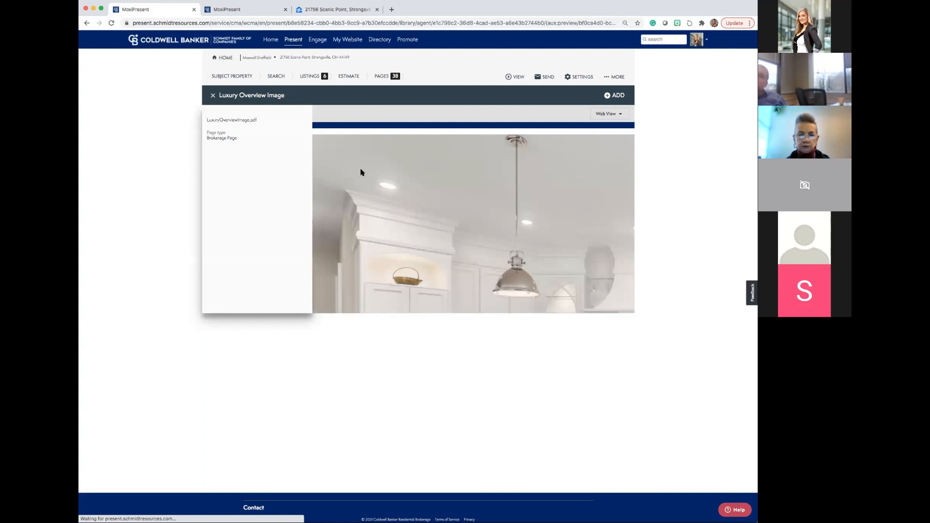
left_click(213, 95)
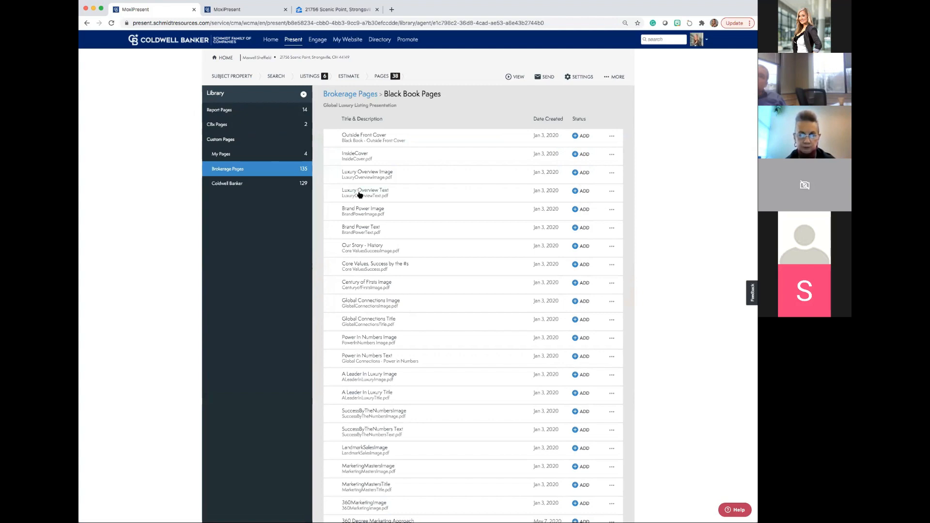
scroll(360, 194, "down", 3)
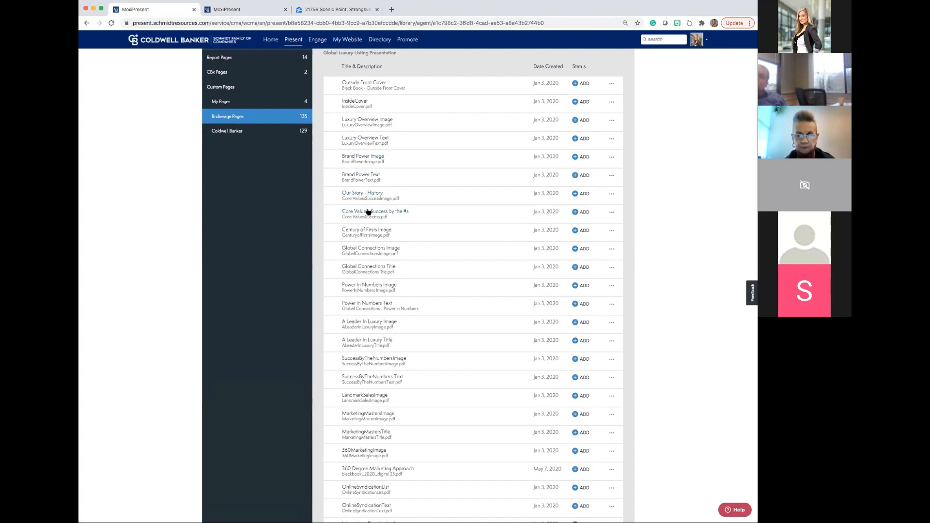
Preview the Power In Numbers Image page from the Black Book Pages and close the preview.
scroll(368, 212, "down", 4)
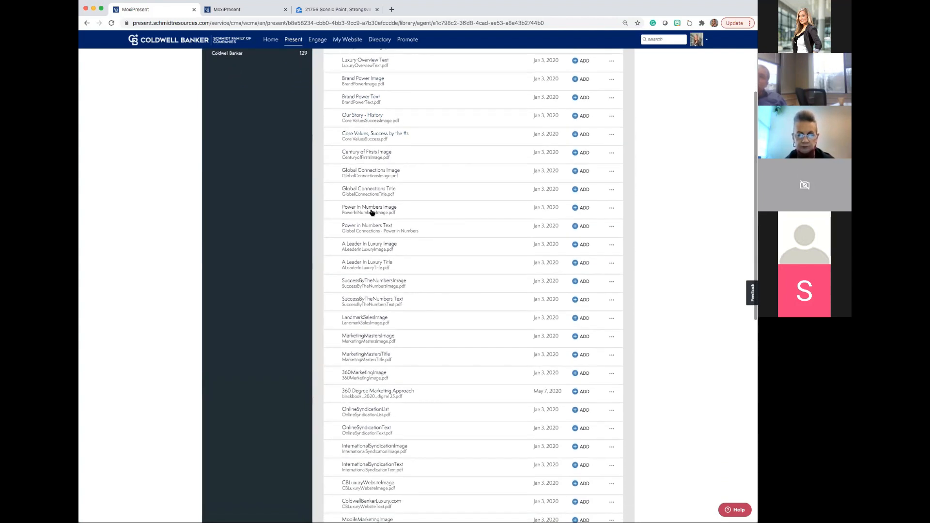
left_click(372, 213)
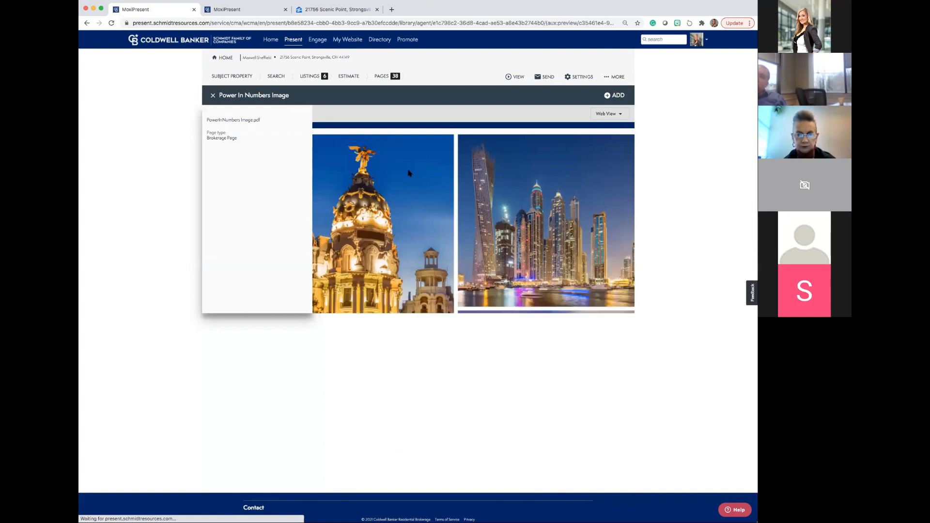
scroll(410, 181, "down", 3)
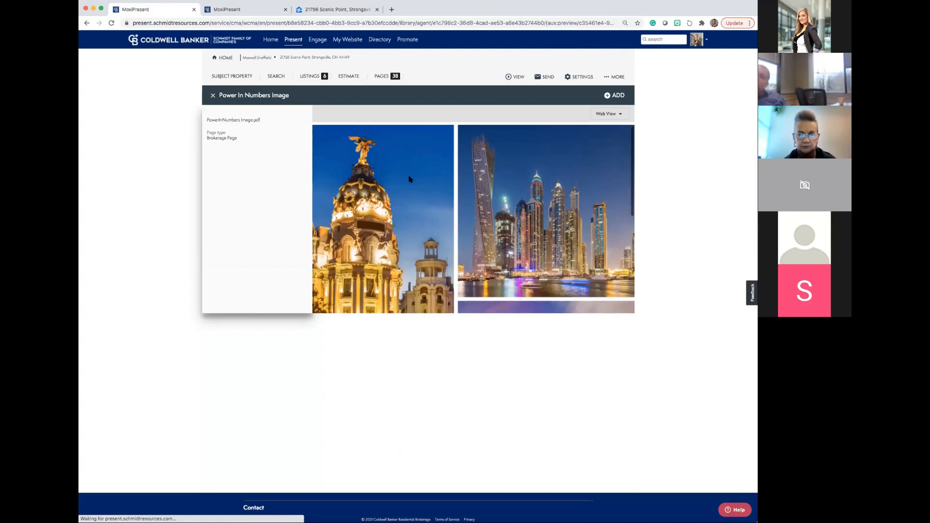
scroll(410, 183, "down", 3)
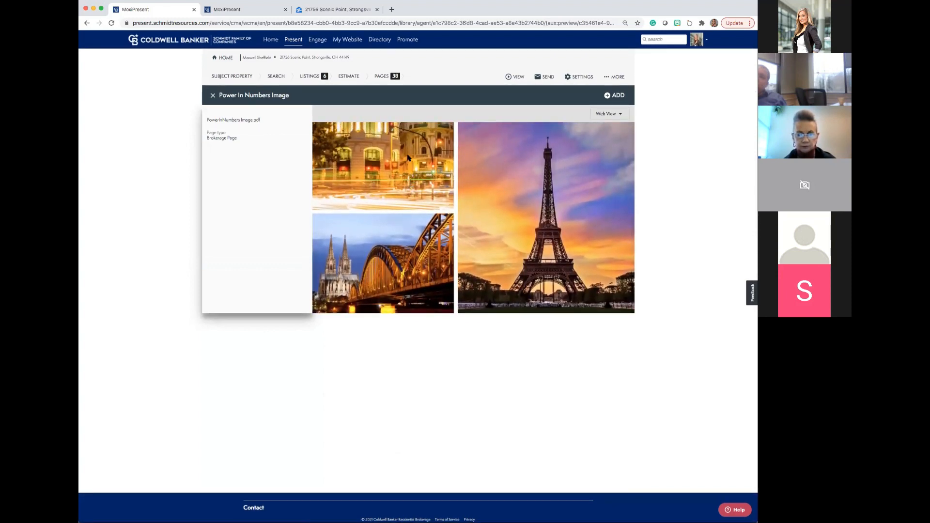
left_click(213, 97)
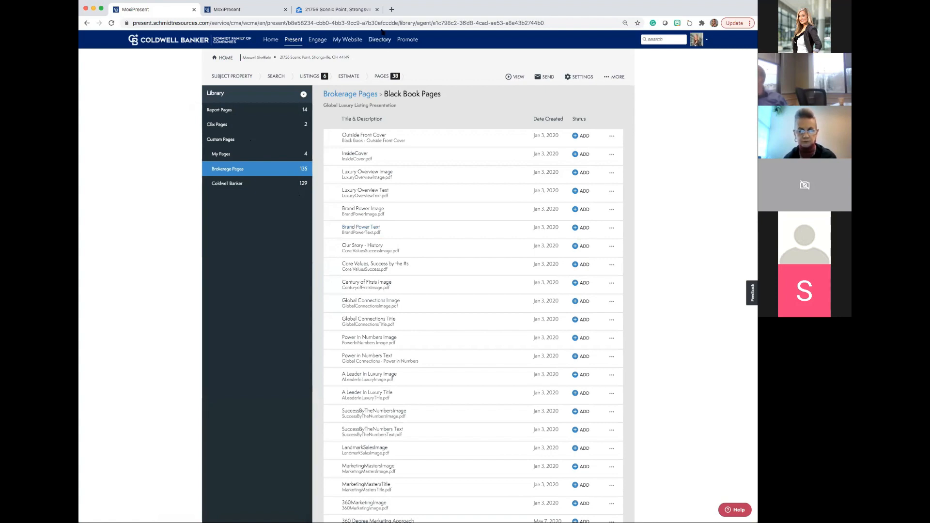
Open cbblackbook.com in a new browser tab.
left_click(391, 11)
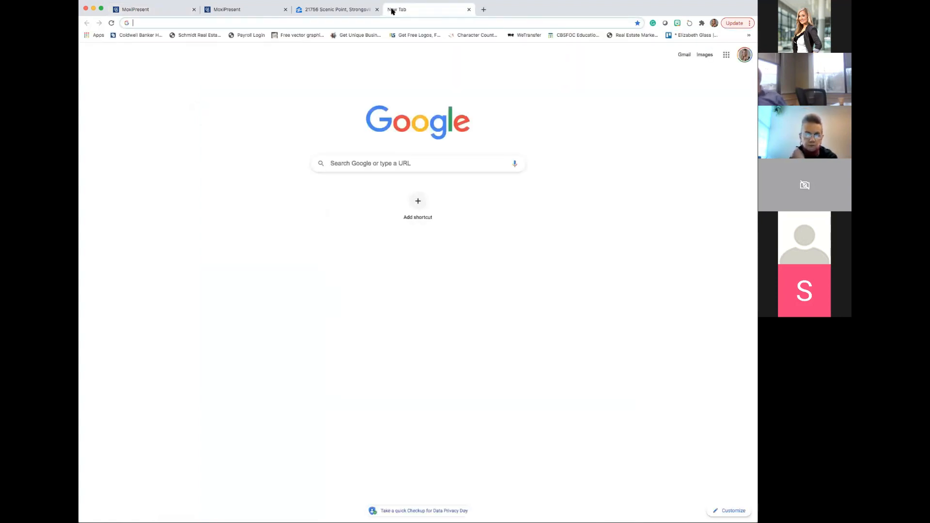
type("cbb")
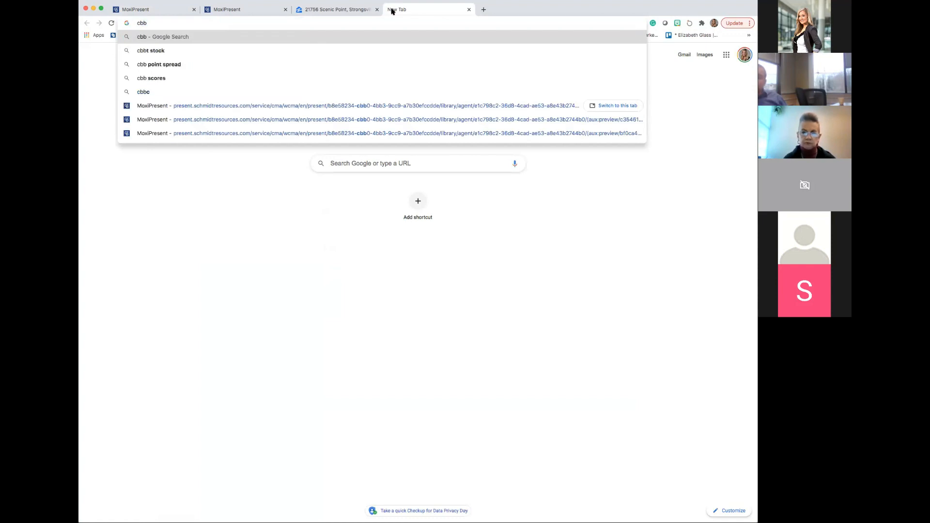
type("lack.")
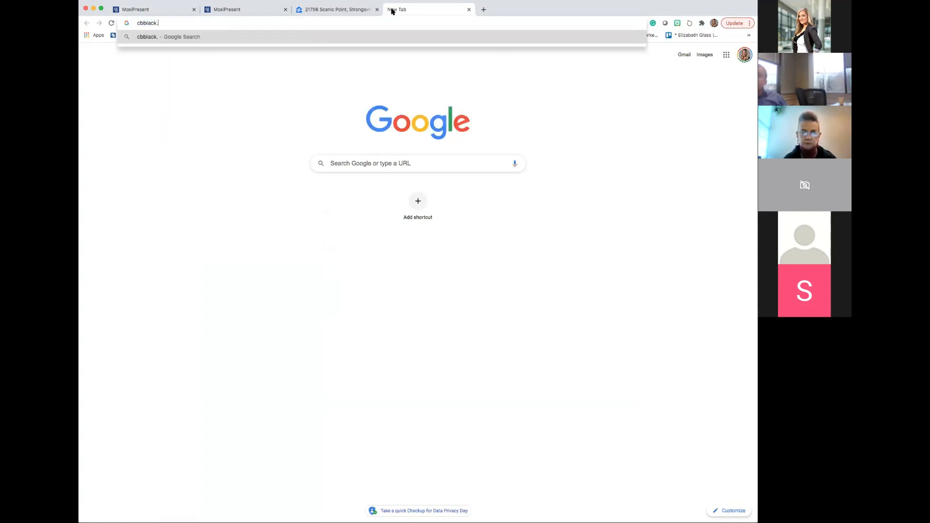
type("com")
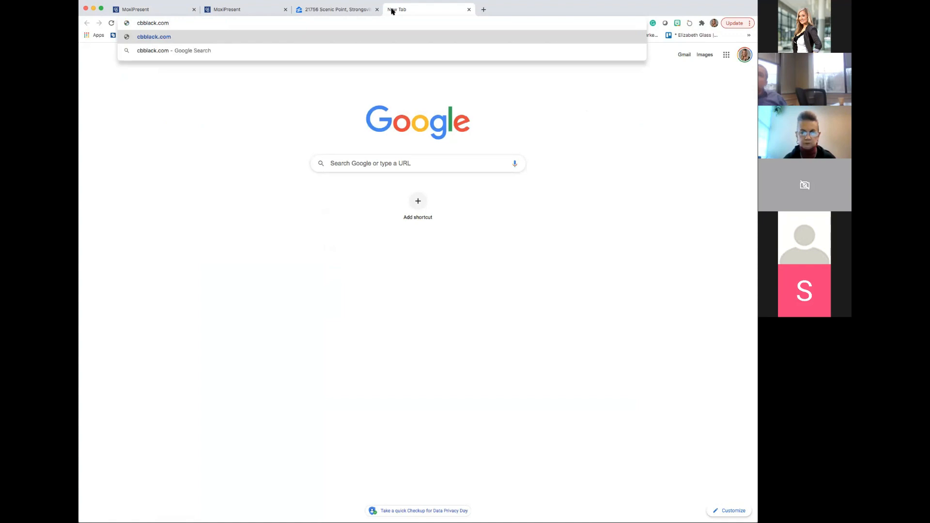
key("Return")
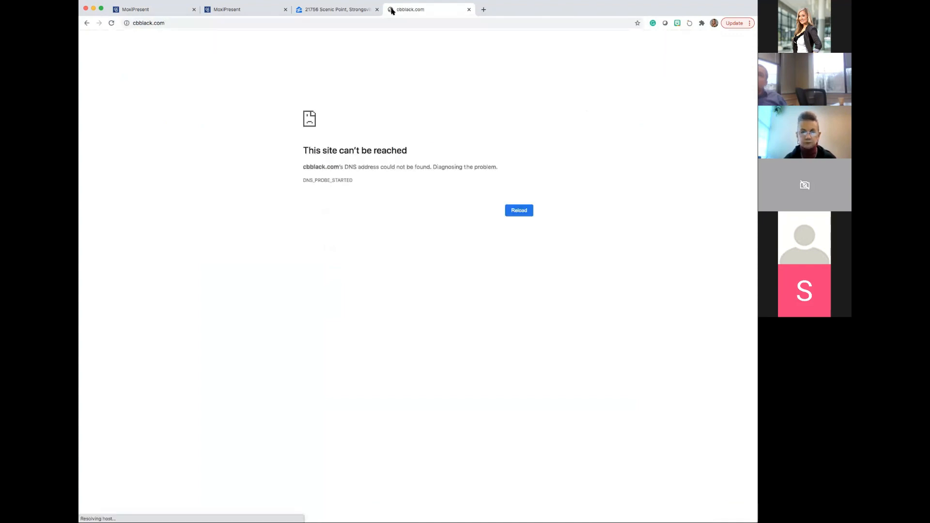
left_click(140, 25)
left_click(138, 24)
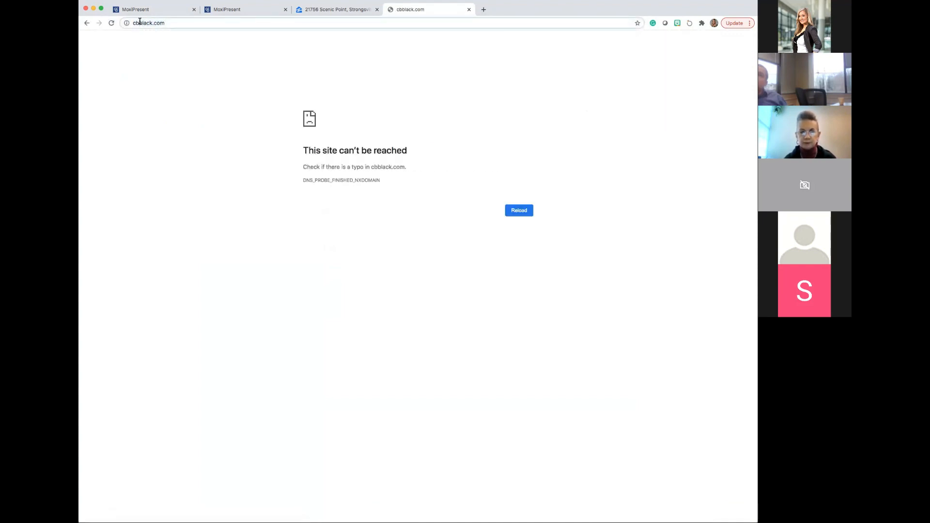
type("bl")
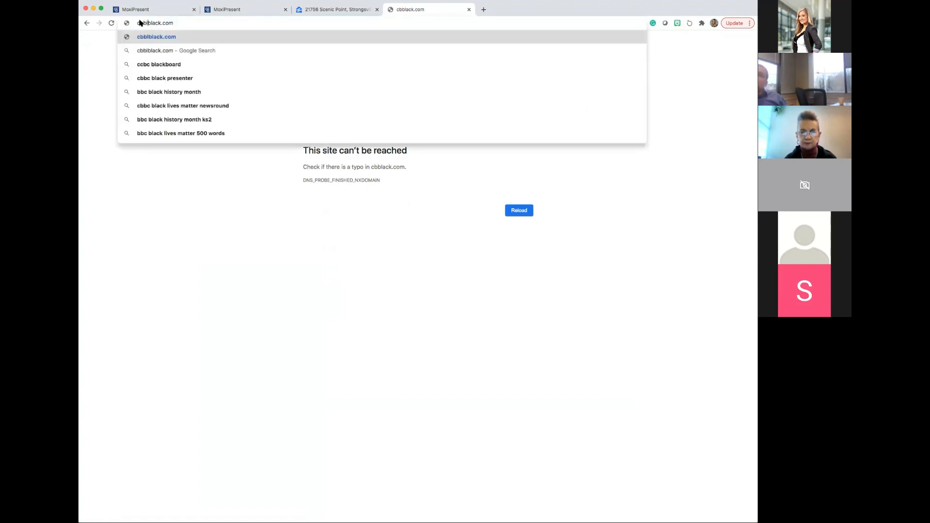
key("BackSpace")
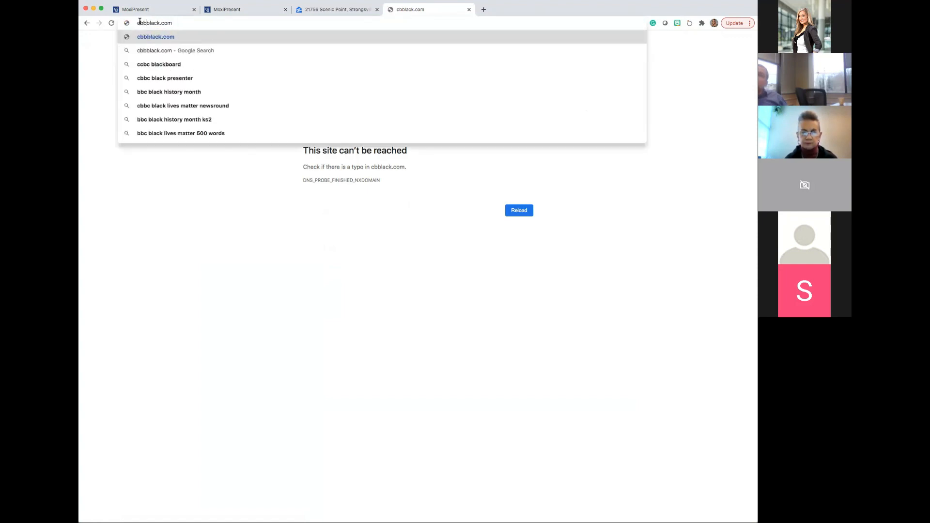
key("BackSpace")
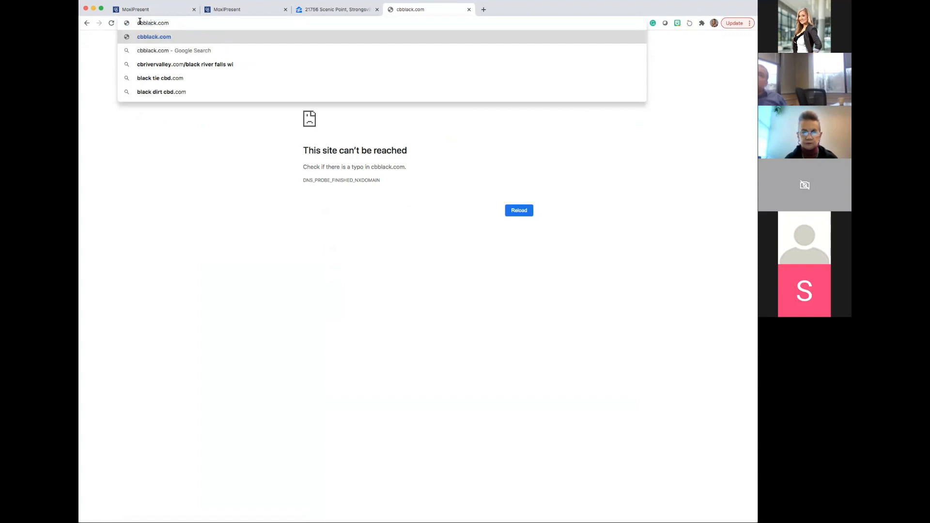
type("book")
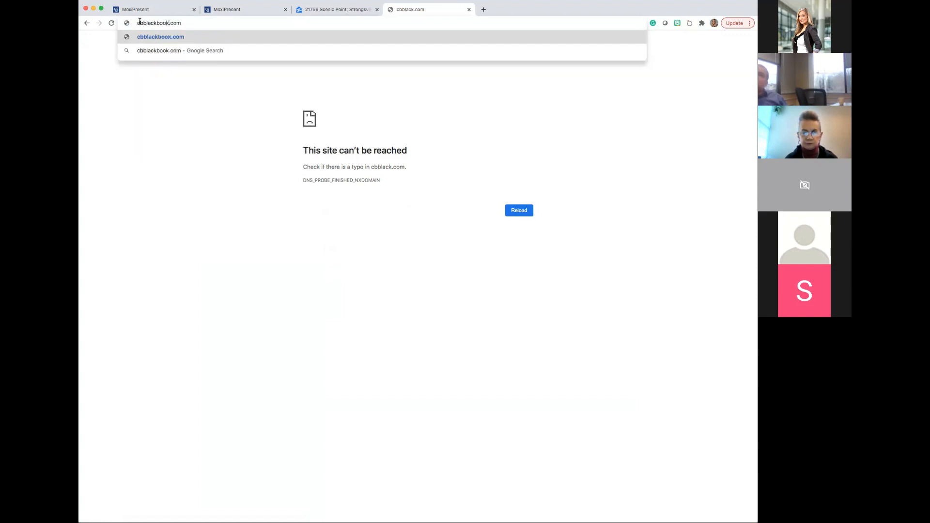
key("Return")
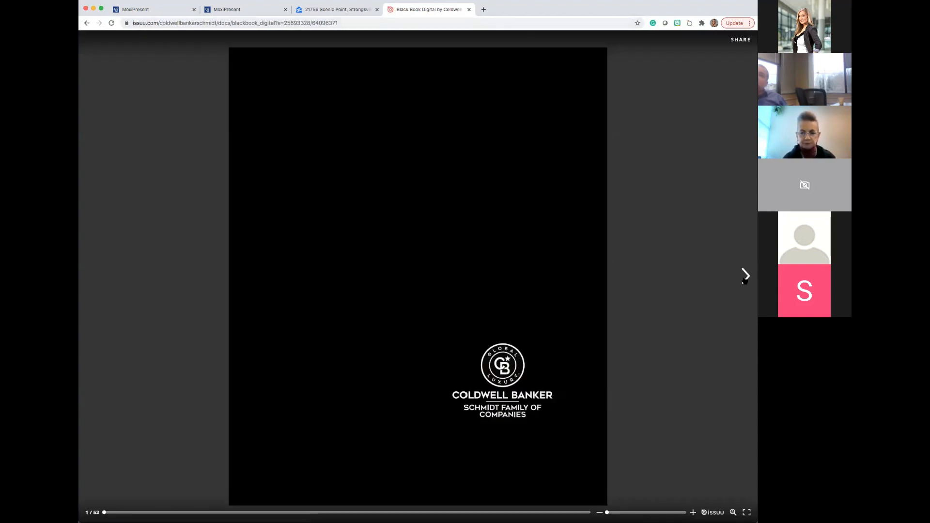
Page through the digital Black Book from its cover to the EXPANSIVE ONLINE SYNDICATION spread.
left_click(745, 276)
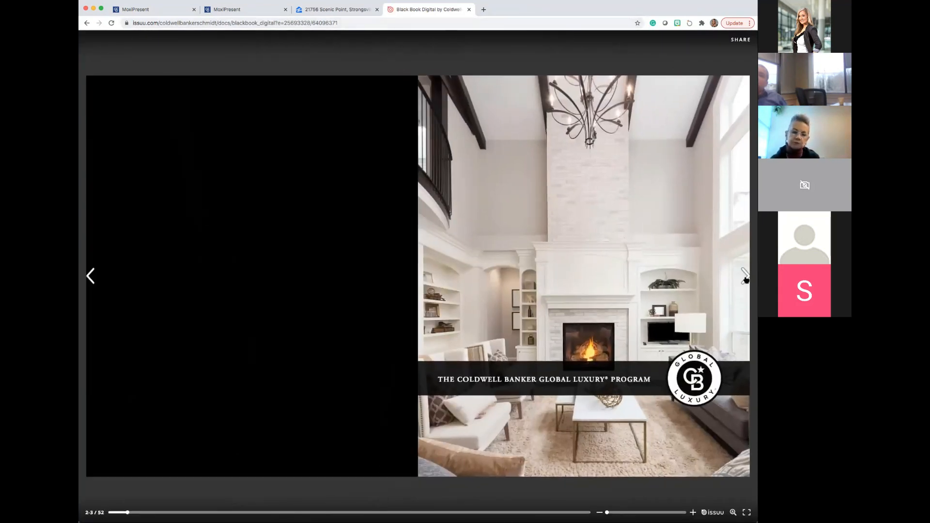
left_click(746, 278)
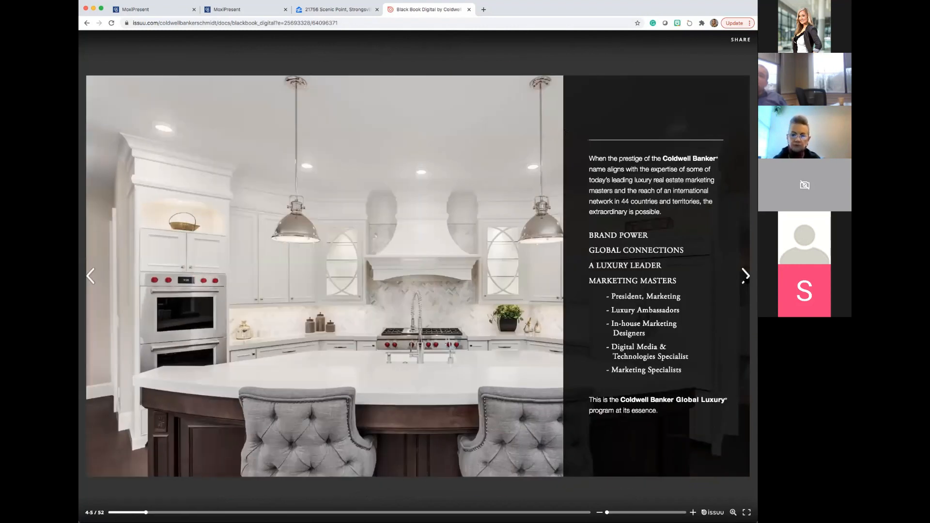
left_click(746, 276)
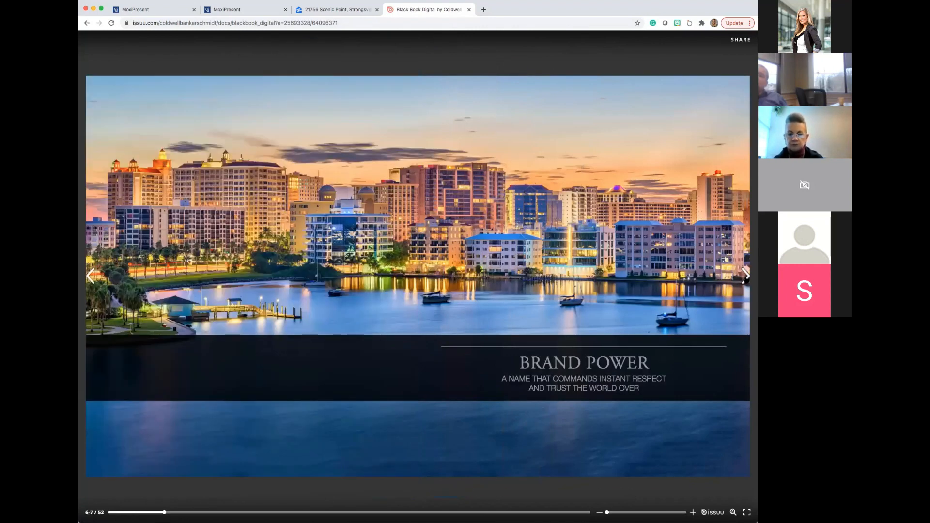
left_click(747, 278)
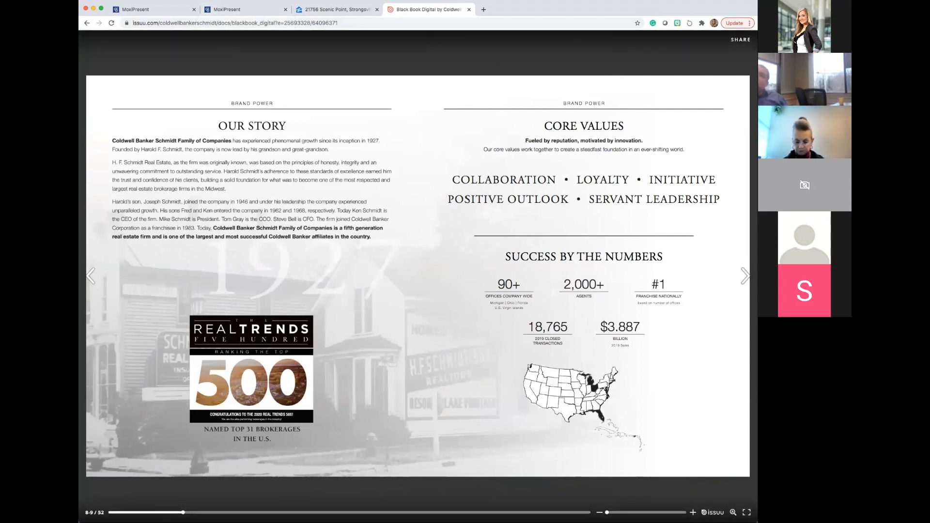
key("Right")
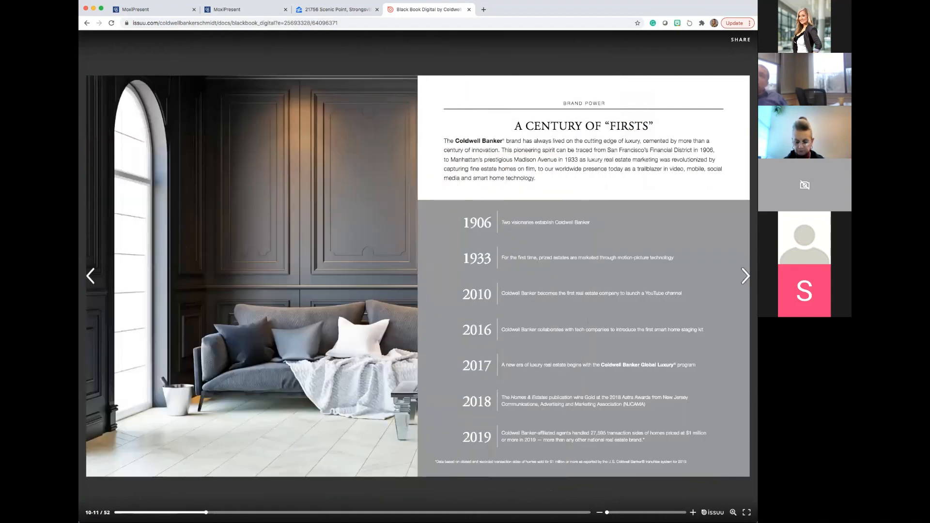
key("Right")
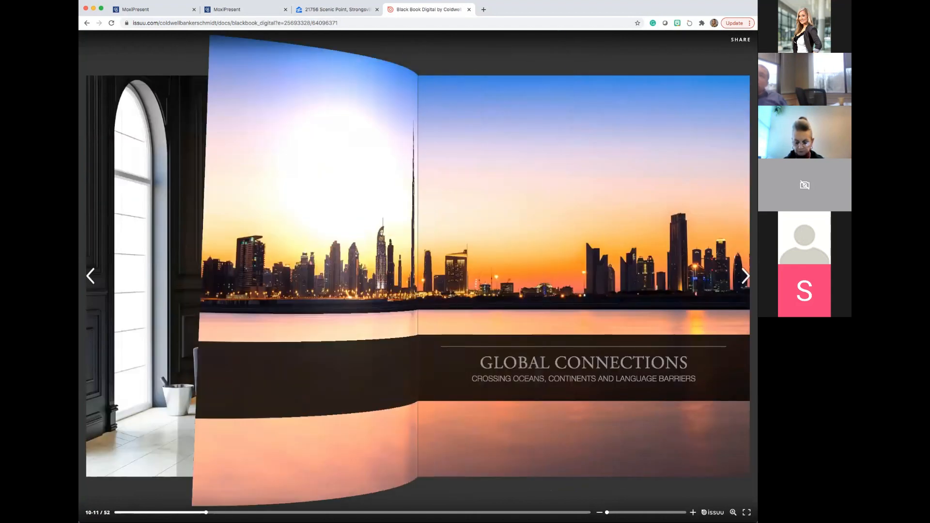
key("Right")
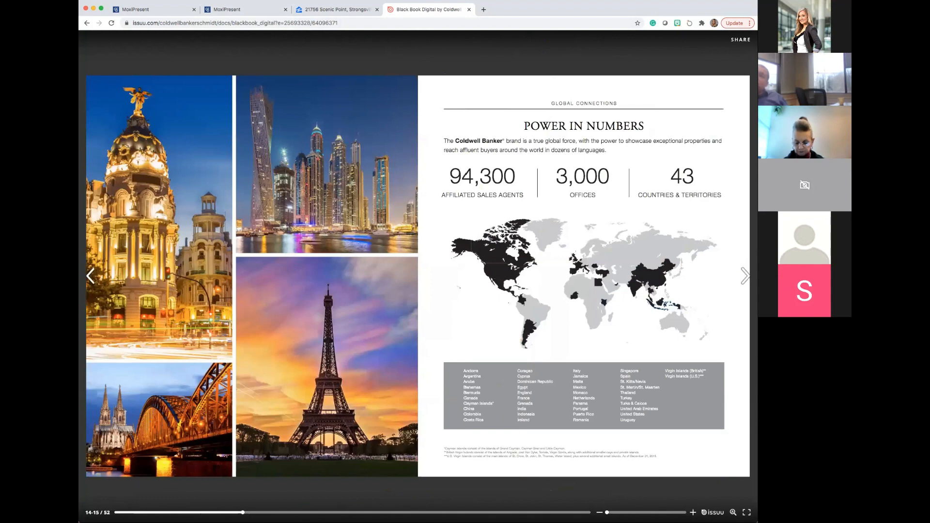
key("Right")
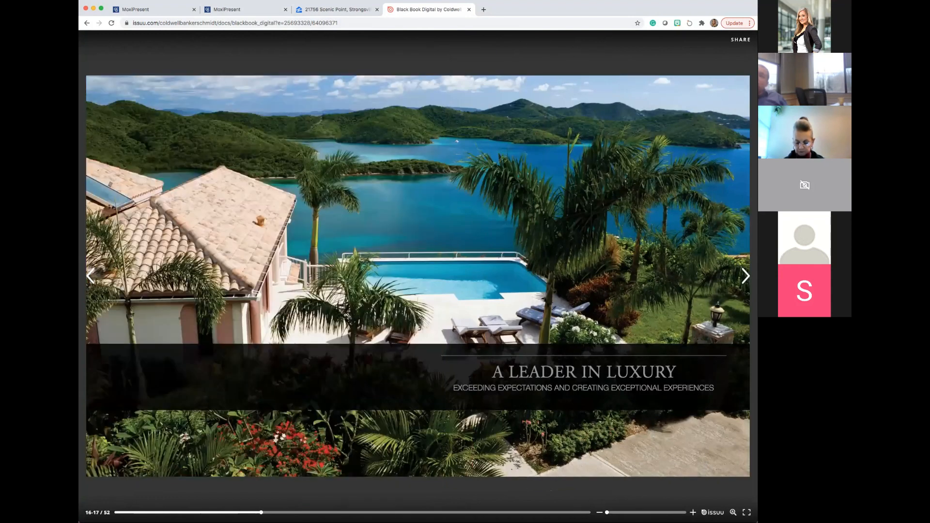
key("Right")
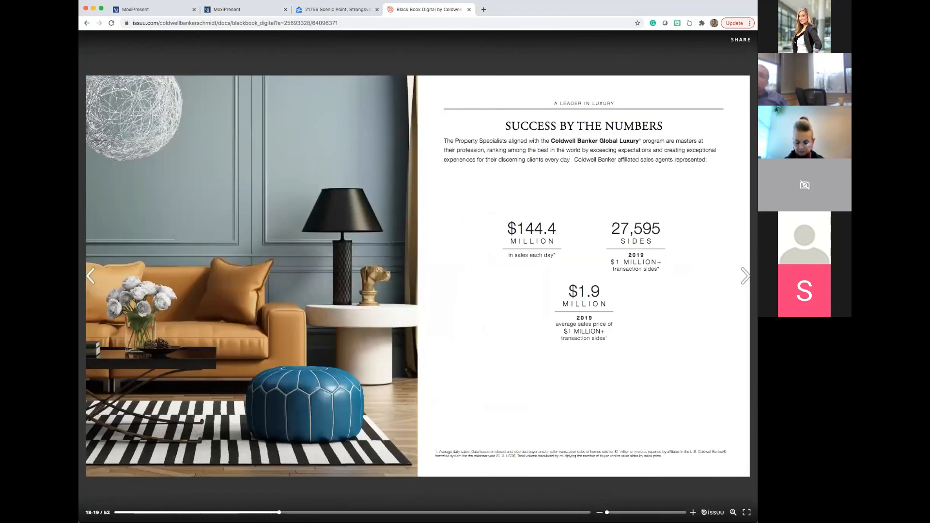
key("Right")
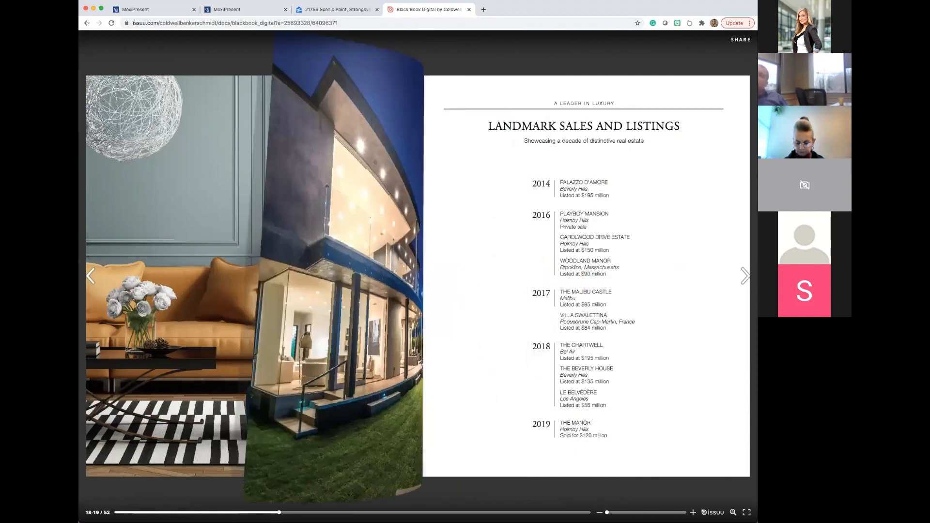
key("Right")
key("Right")
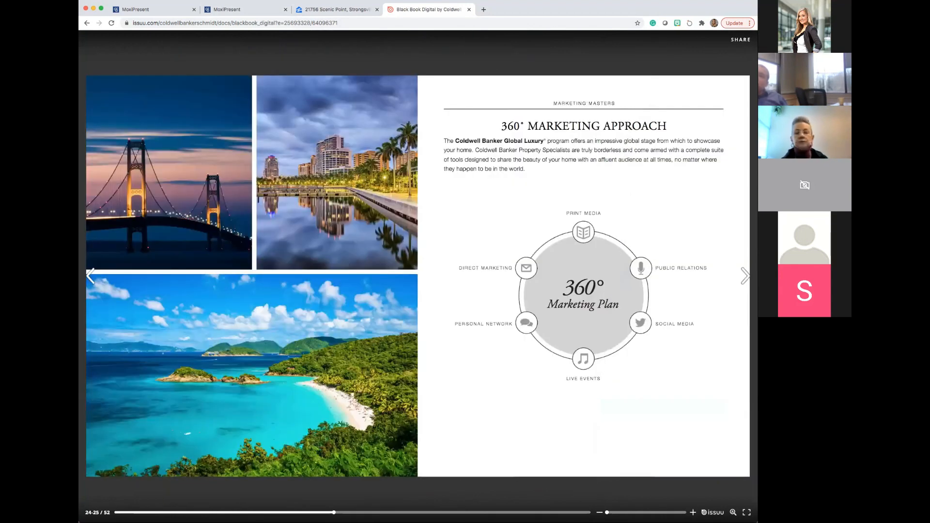
key("Right")
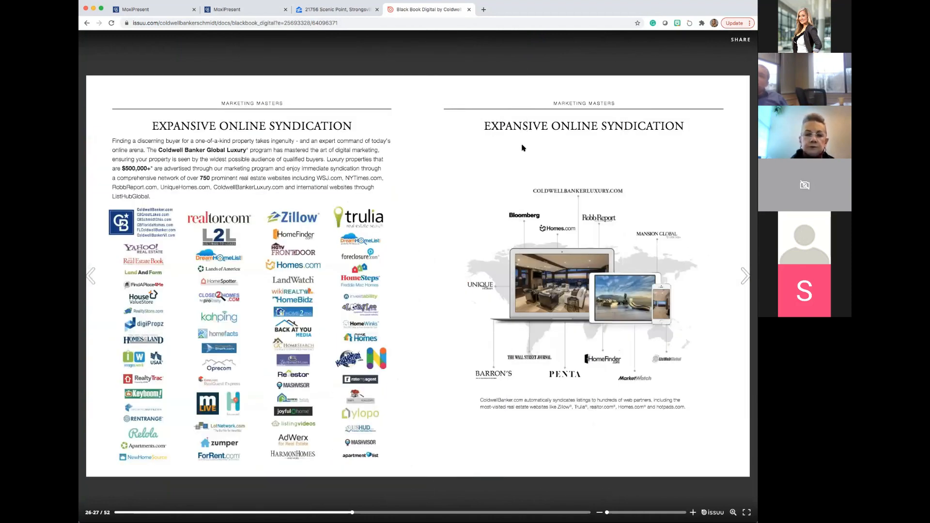
Return to the Black Book Pages in the MoxiPresent library, add the Century of Firsts Image page and remove it again.
left_click(231, 10)
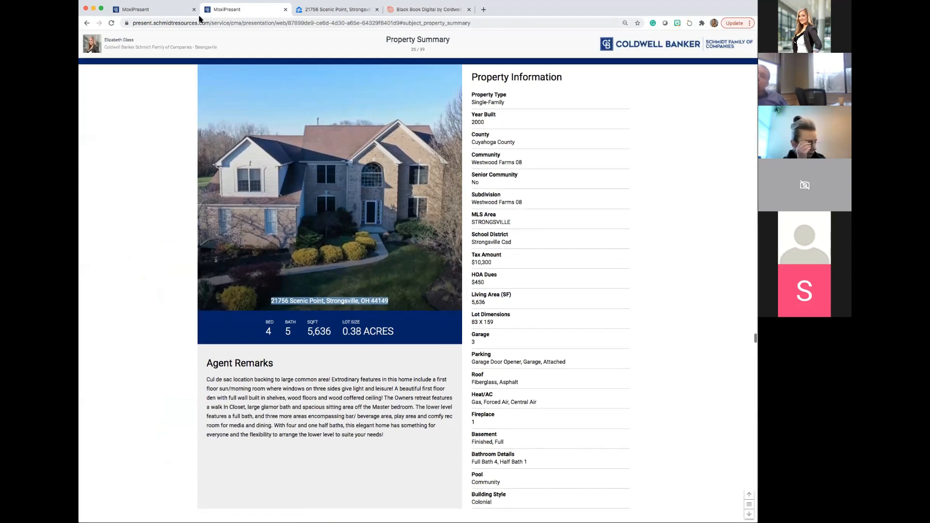
left_click(170, 10)
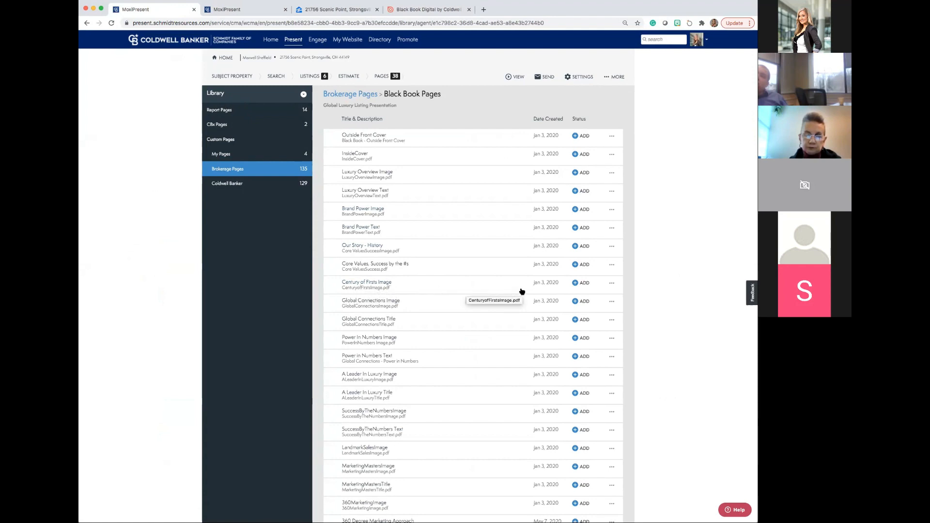
left_click(577, 284)
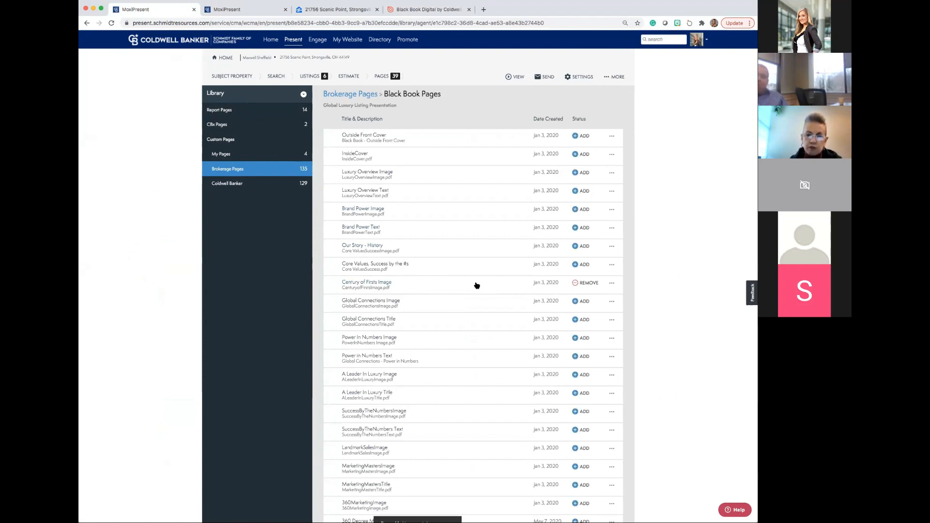
left_click(577, 286)
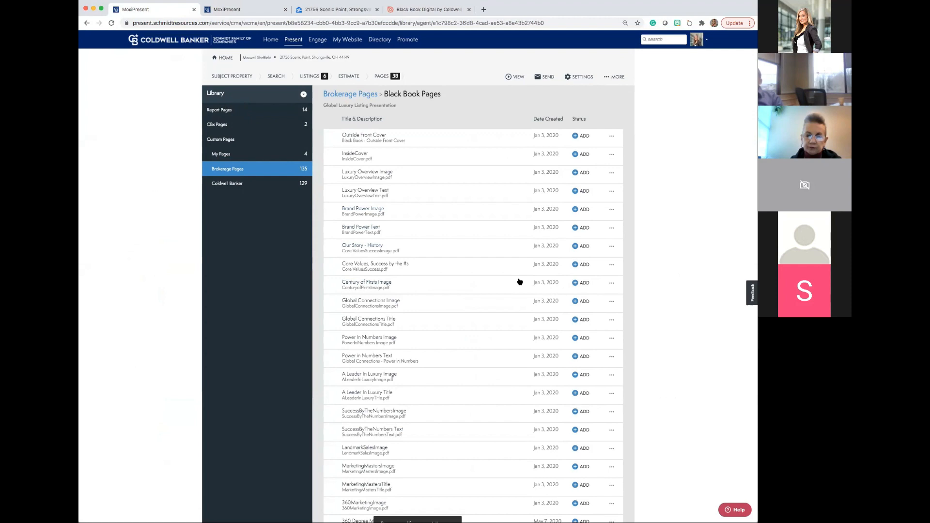
Look through the whole Black Book Pages list and open the Coldwell Banker page library.
scroll(519, 282, "down", 5)
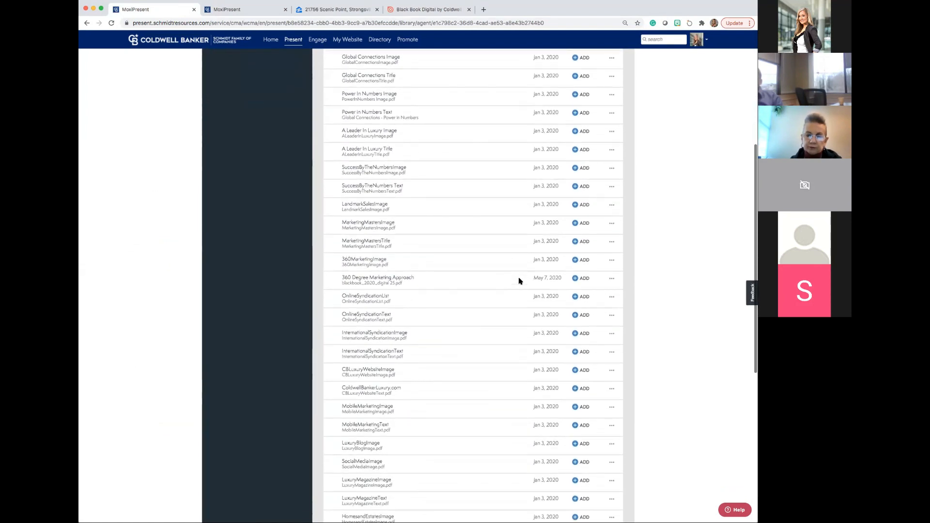
scroll(519, 281, "down", 3)
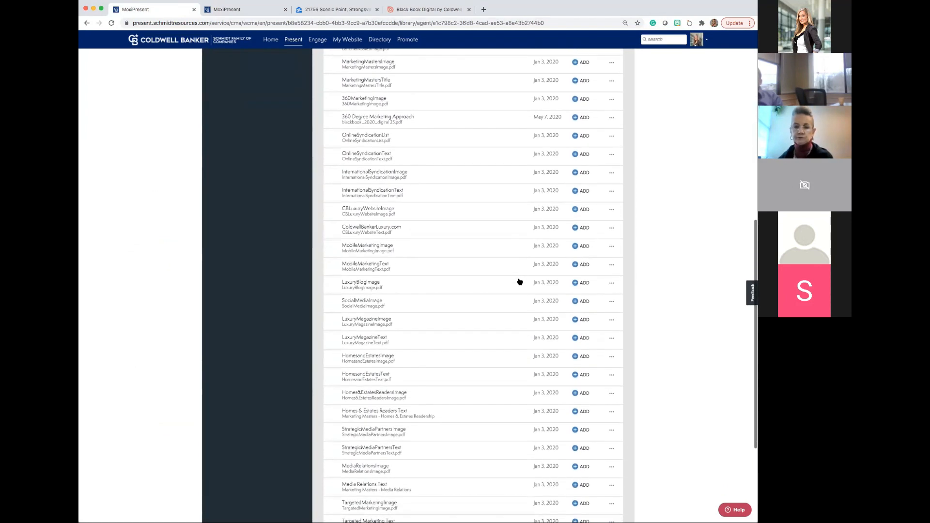
scroll(520, 282, "down", 2)
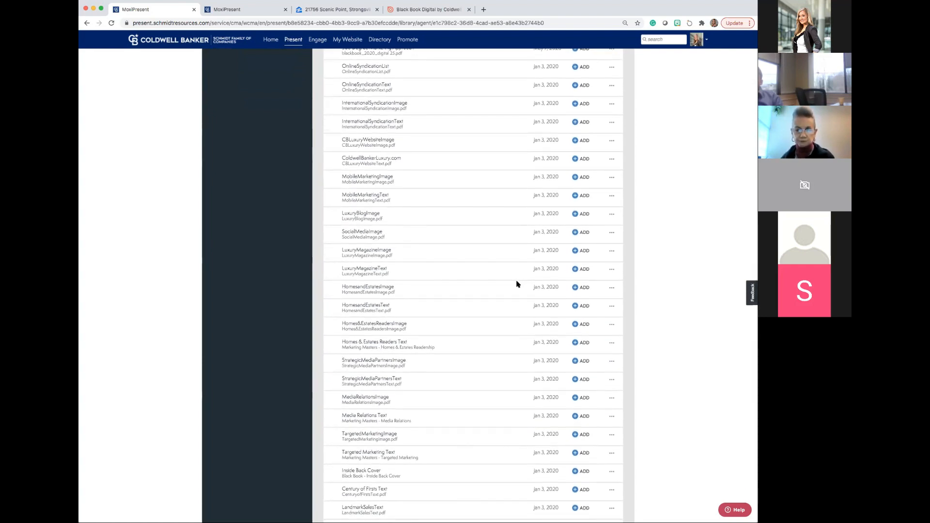
scroll(509, 304, "down", 3)
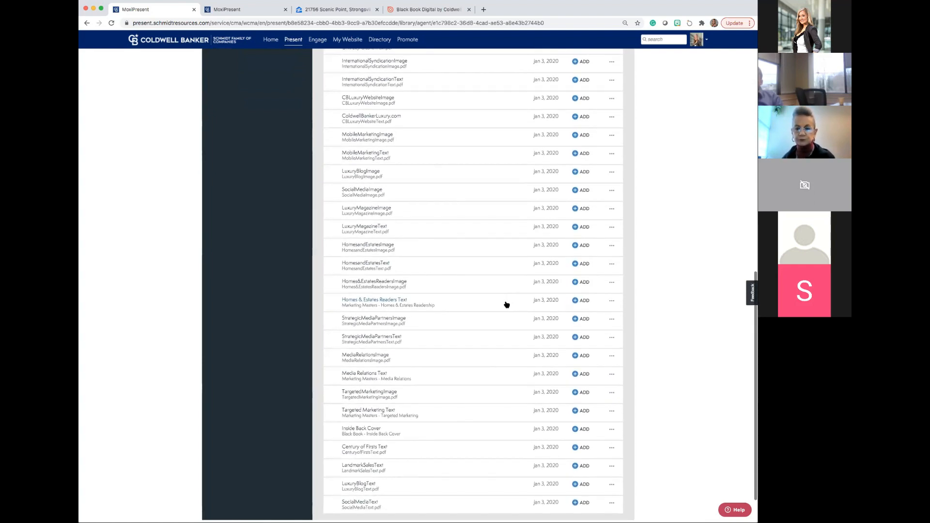
scroll(507, 304, "down", 1)
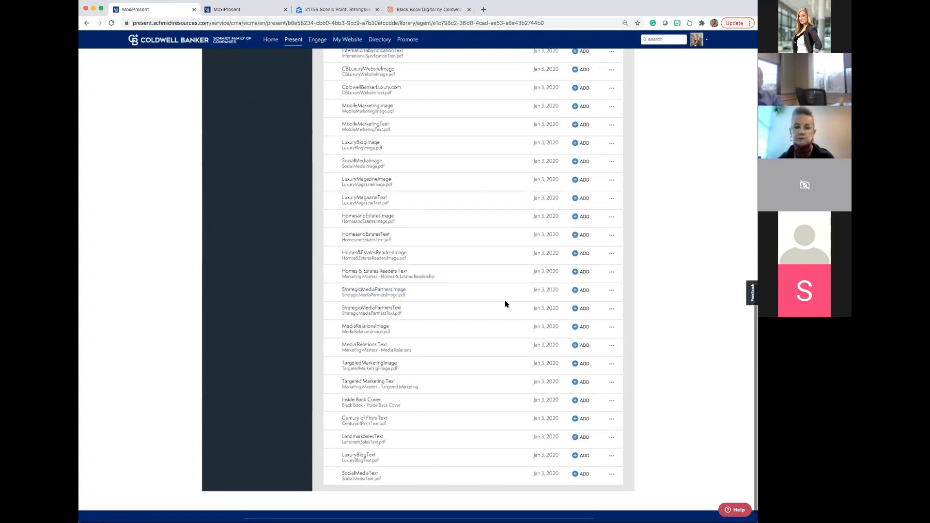
scroll(504, 303, "up", 10)
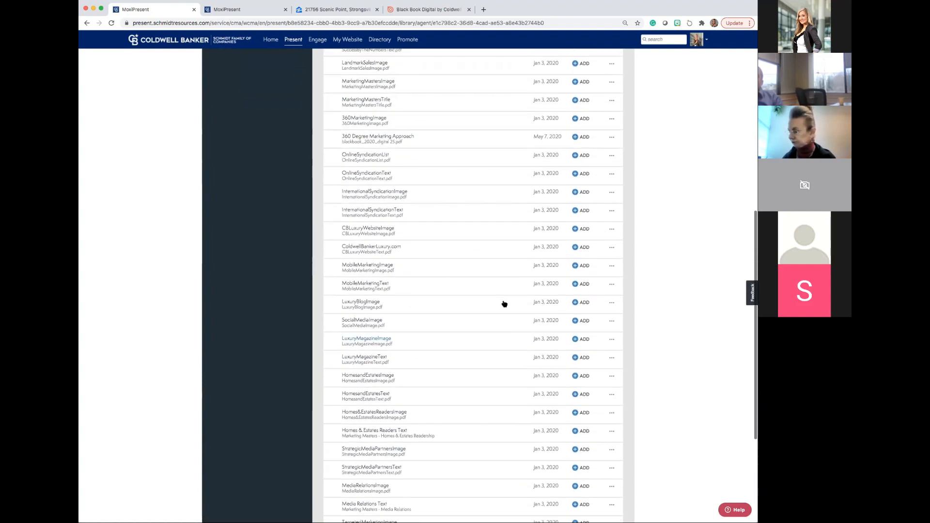
scroll(504, 303, "up", 6)
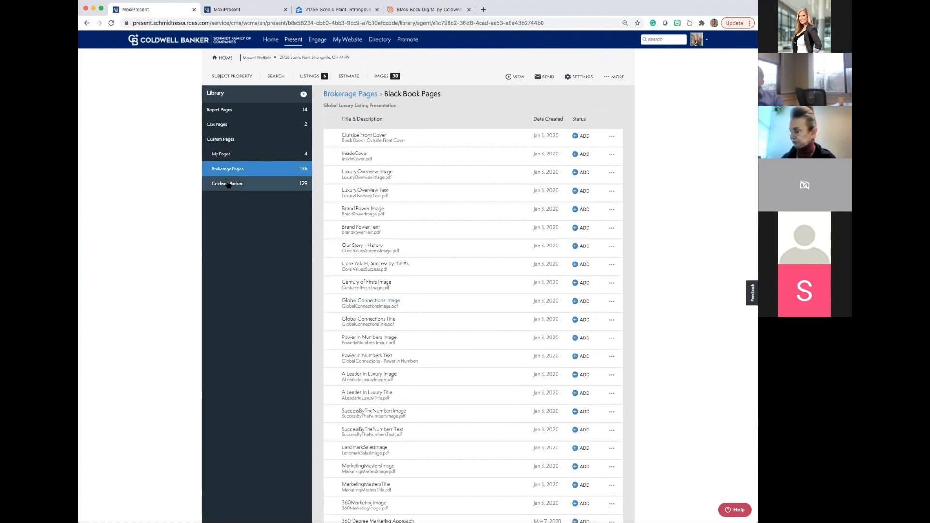
left_click(228, 184)
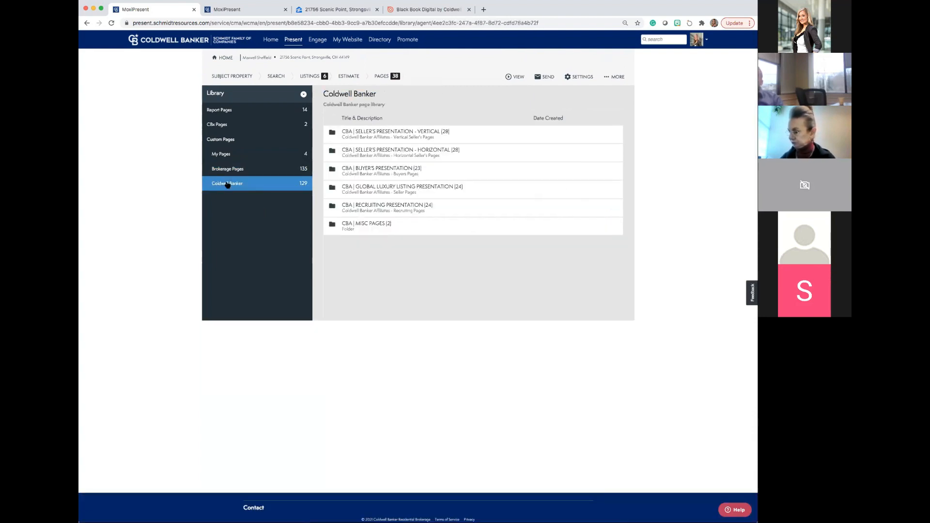
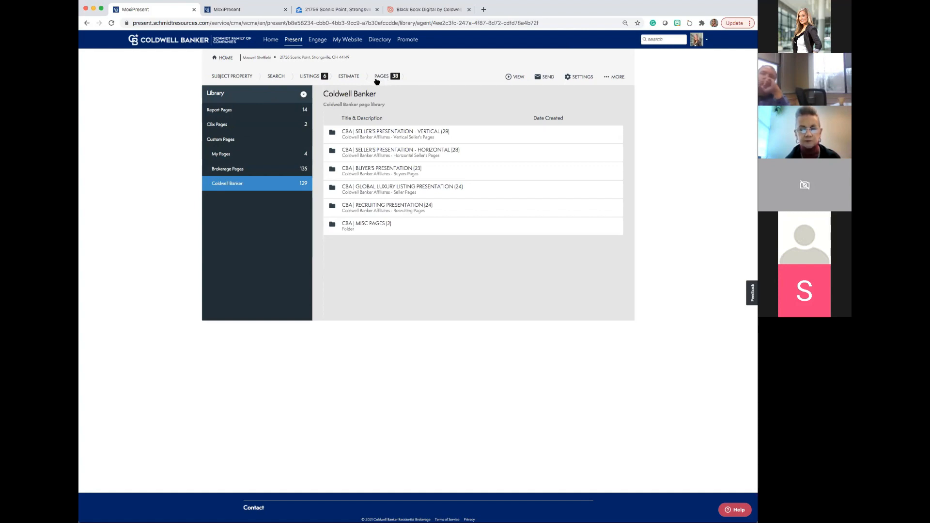
Return to the presentation's page list and build a new custom page using the layout with a header row above two columns.
left_click(304, 95)
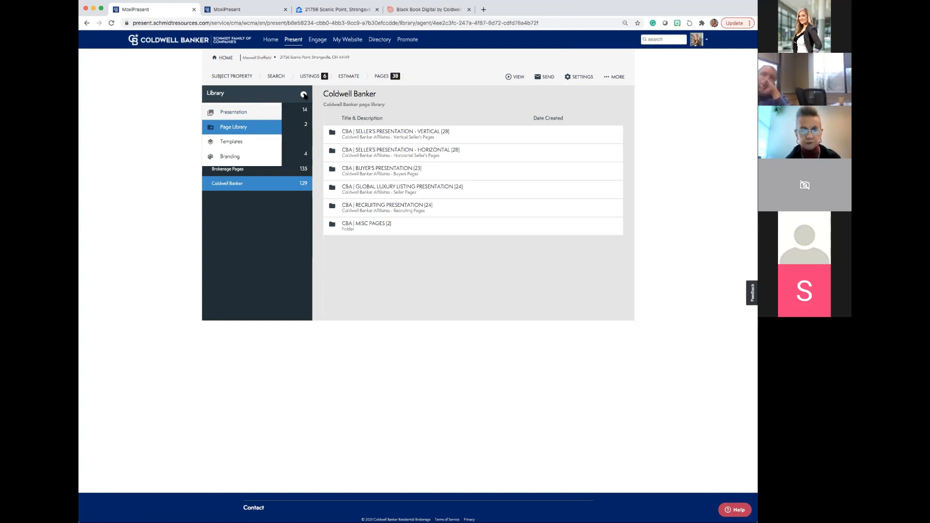
left_click(244, 111)
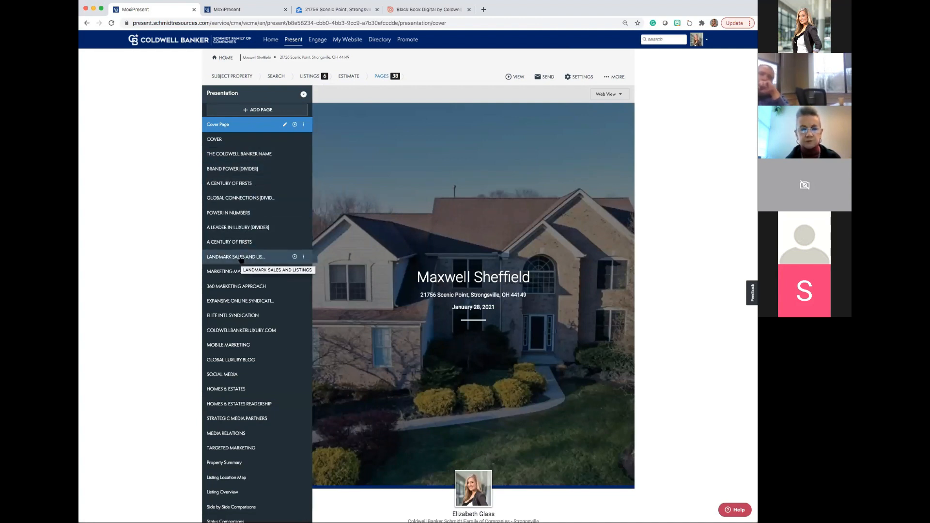
left_click(262, 111)
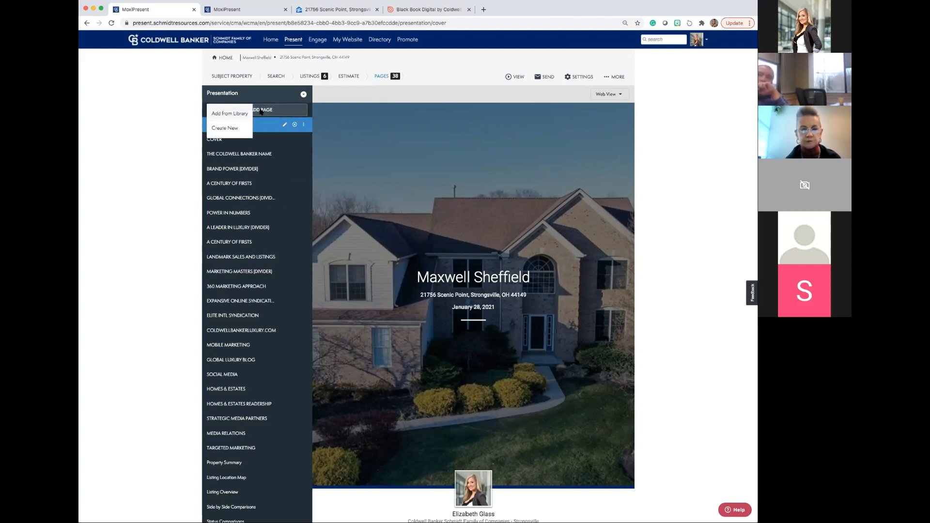
left_click(232, 129)
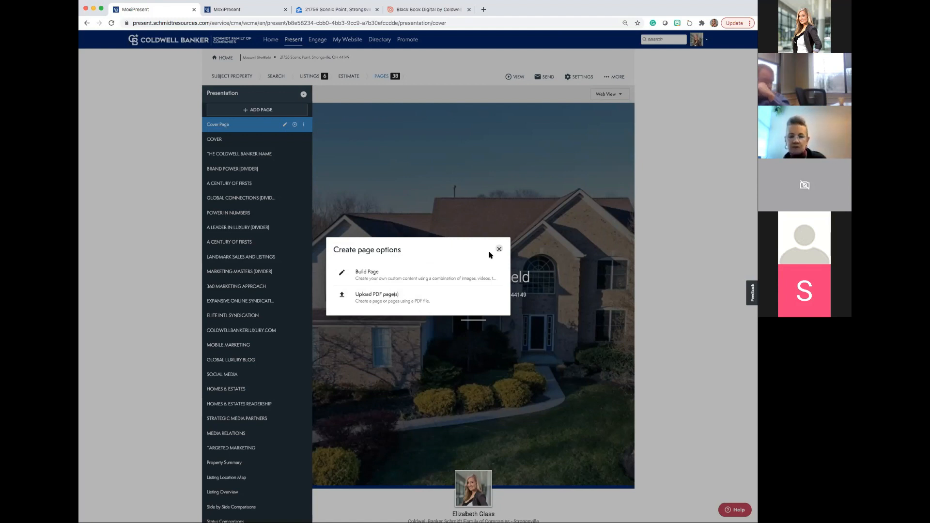
left_click(368, 275)
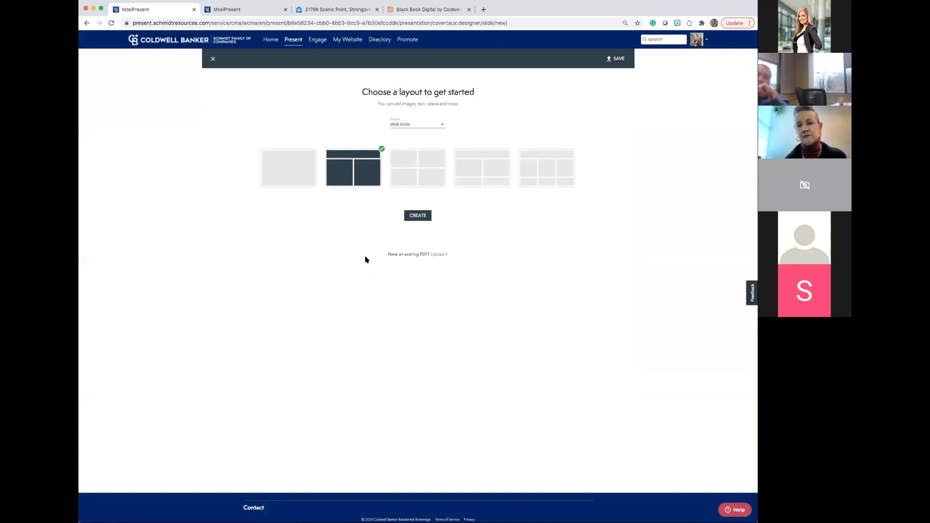
left_click(418, 215)
Enter TEXT HERE in the page's header row, format it as Medium Text and center it.
left_click(393, 118)
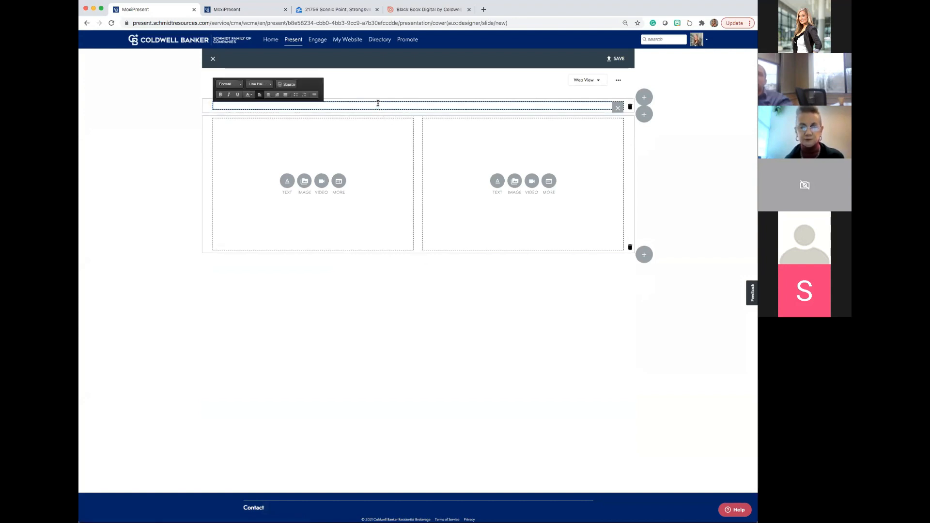
type("TEXT HERE")
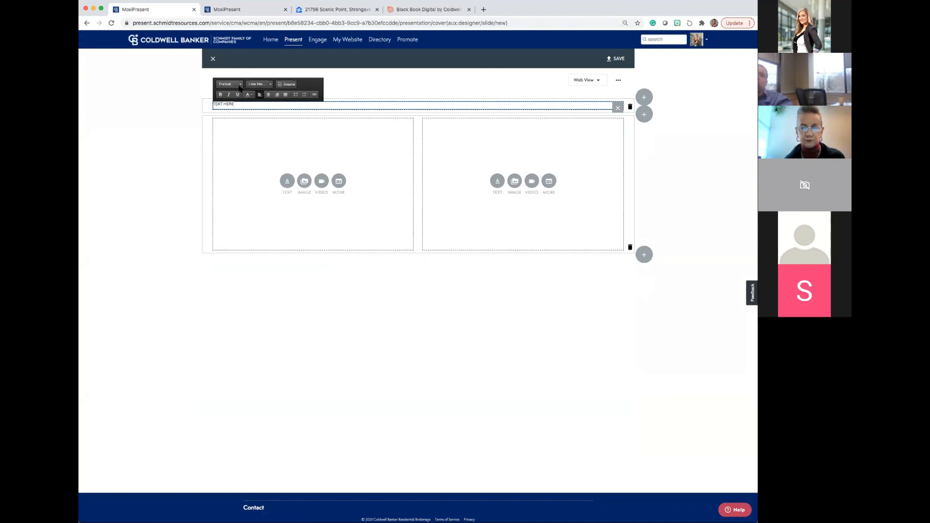
left_click(239, 86)
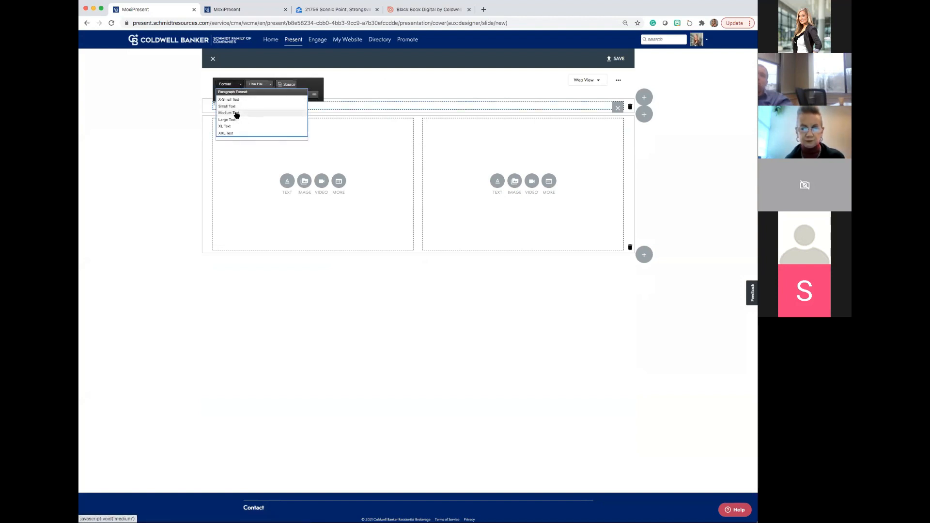
left_click(237, 114)
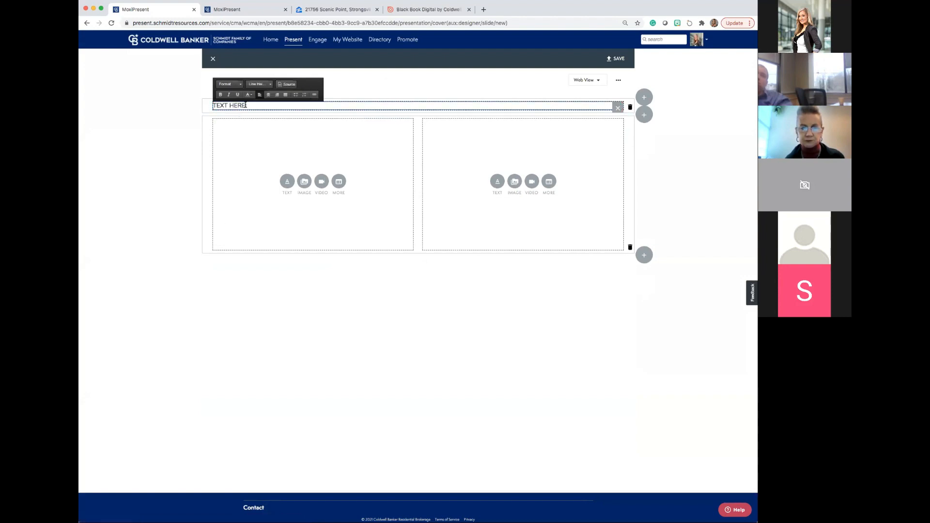
left_click_drag(246, 105, 204, 103)
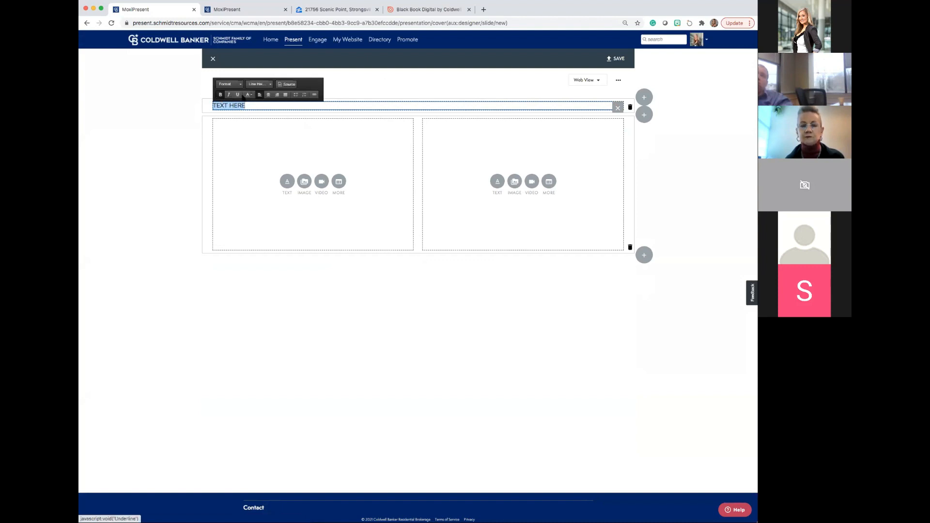
left_click(268, 95)
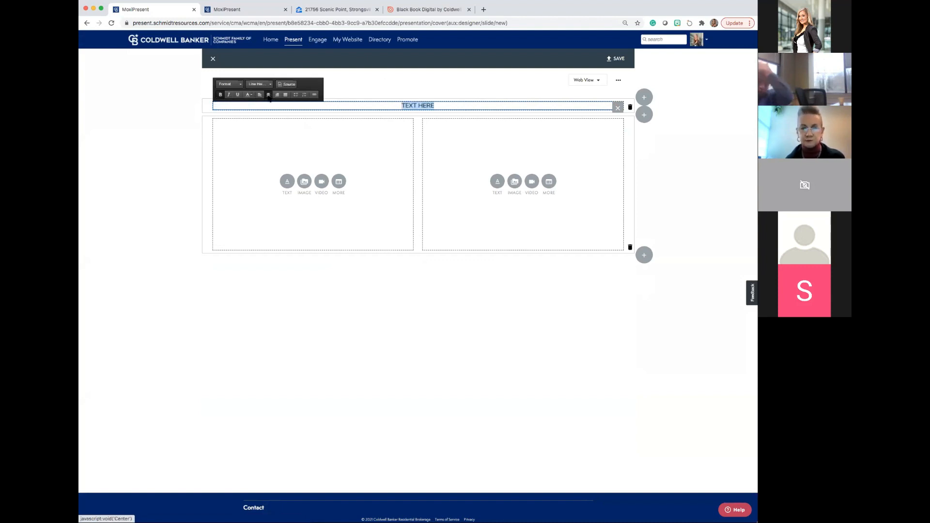
left_click(189, 114)
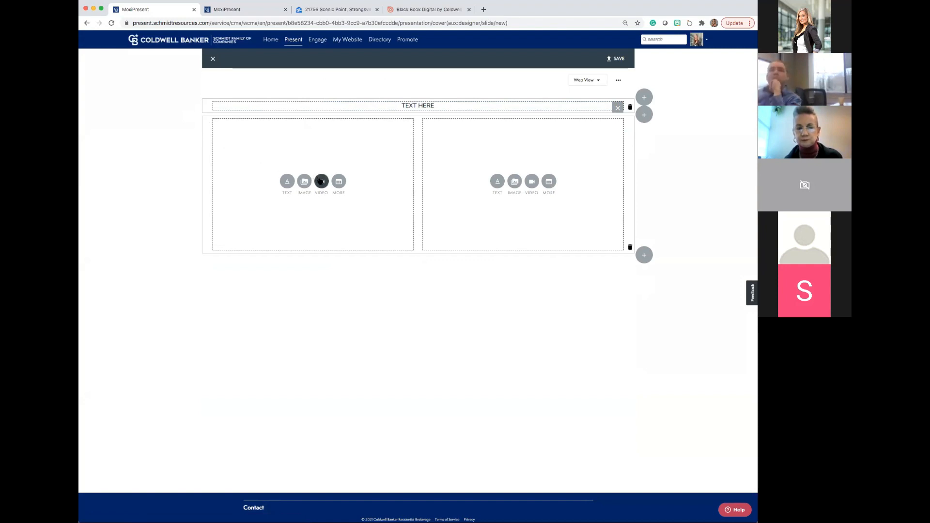
left_click(321, 182)
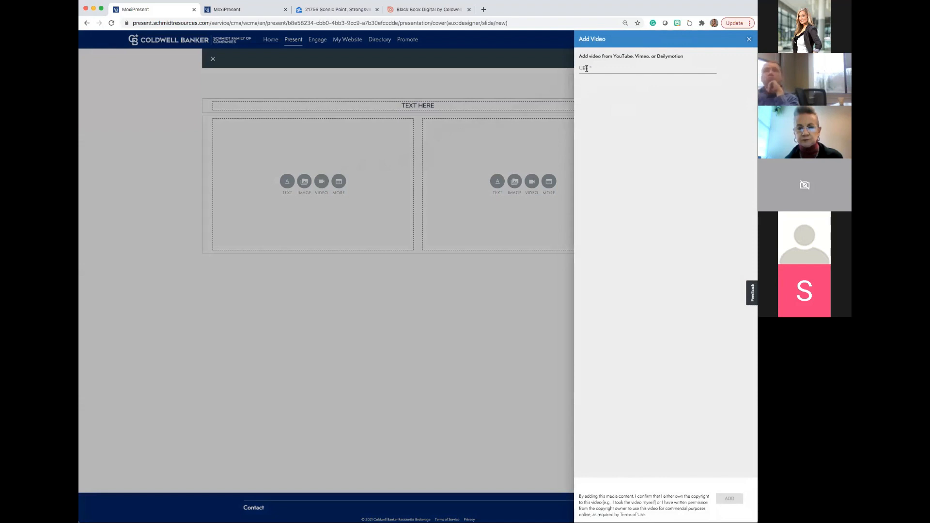
left_click(586, 69)
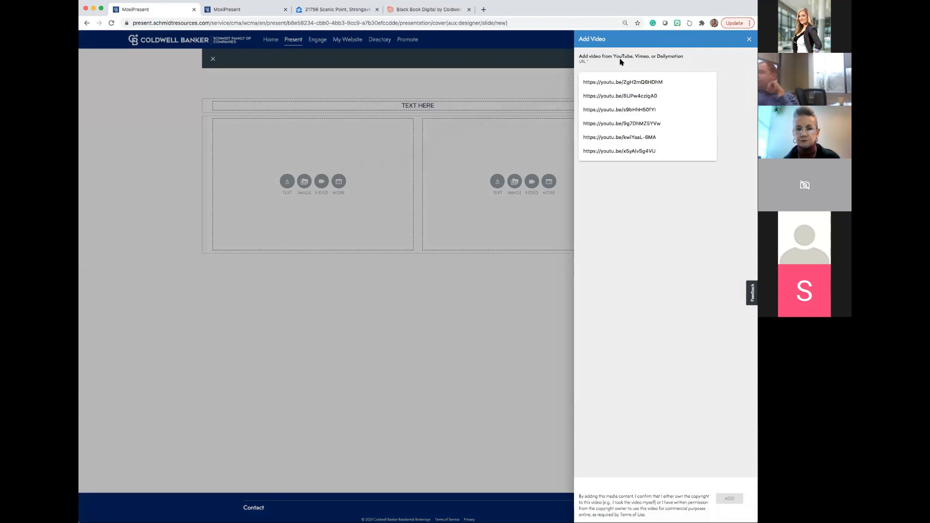
left_click(618, 83)
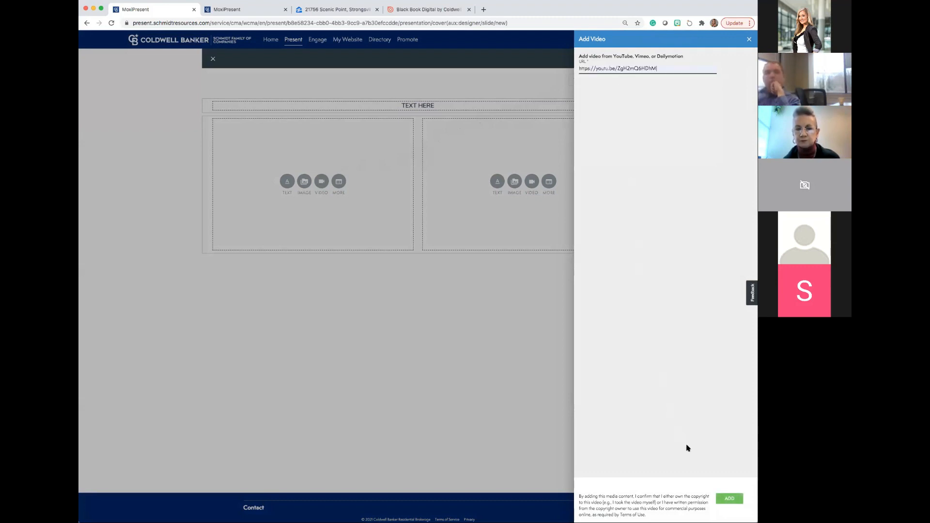
left_click(725, 499)
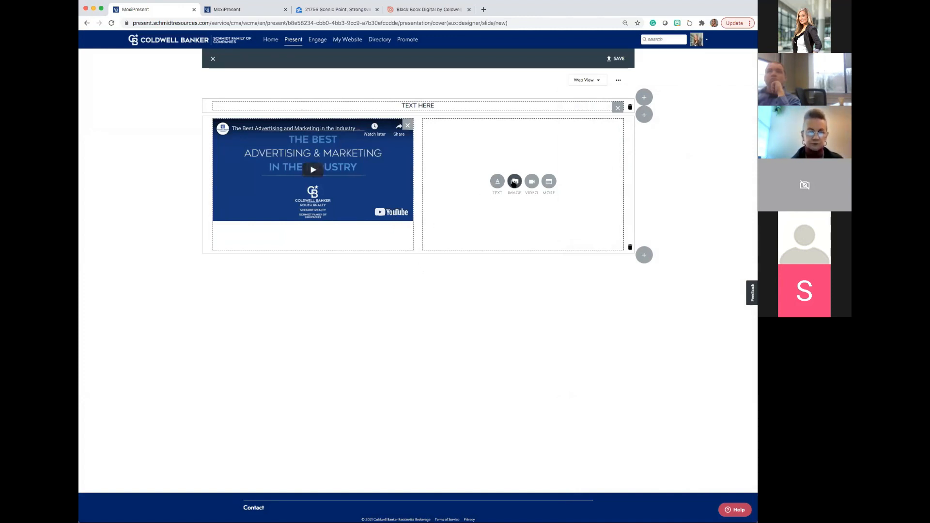
Fill the second column with the first glass pyramid photo from the image library.
left_click(514, 182)
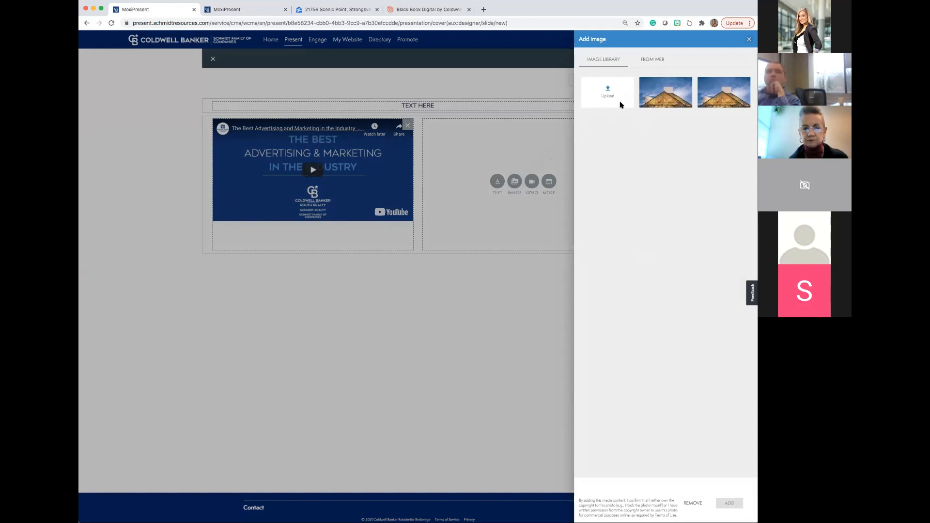
left_click(661, 104)
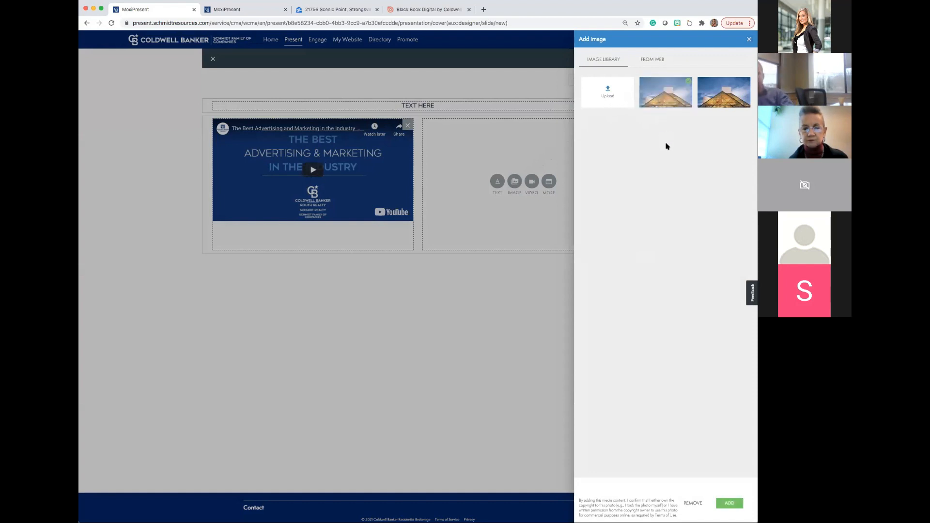
left_click(728, 504)
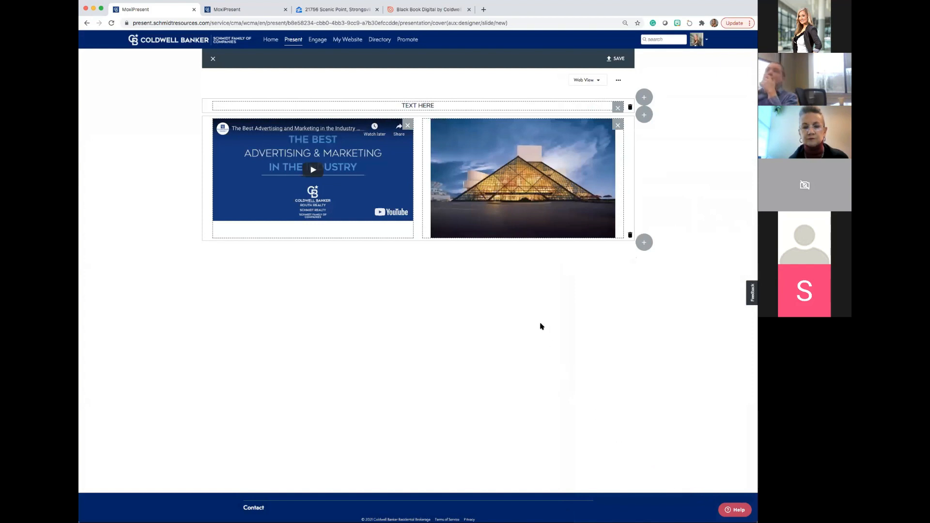
Try adding a row below the video and image, widening its first module and raising the row to four modules.
mouse_move(504, 221)
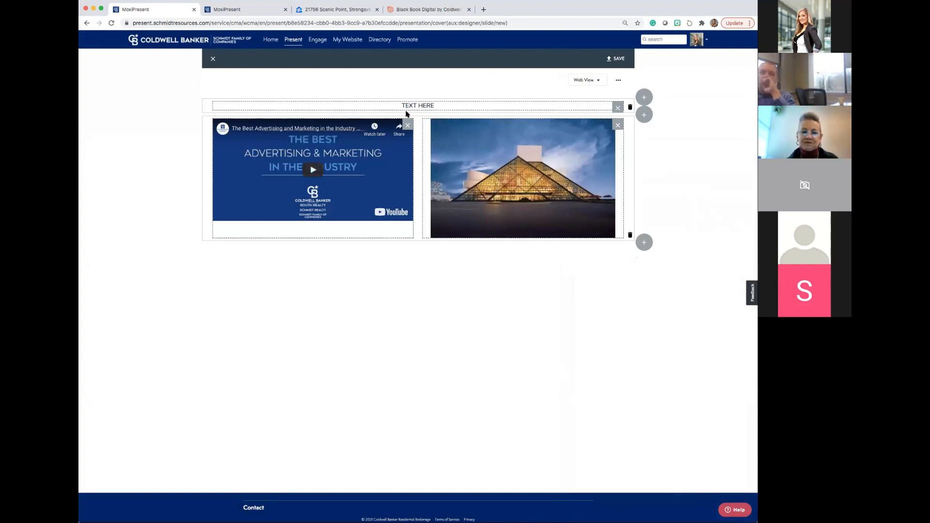
mouse_move(466, 150)
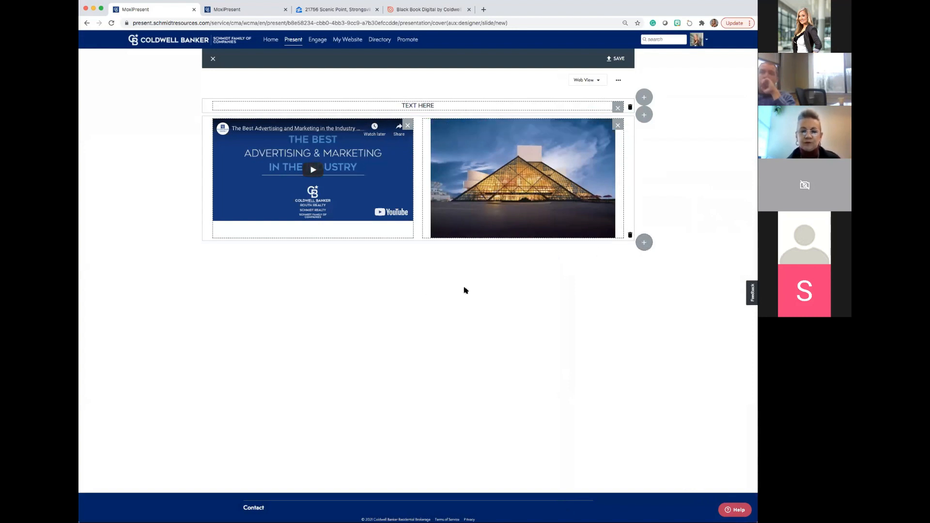
left_click(638, 244)
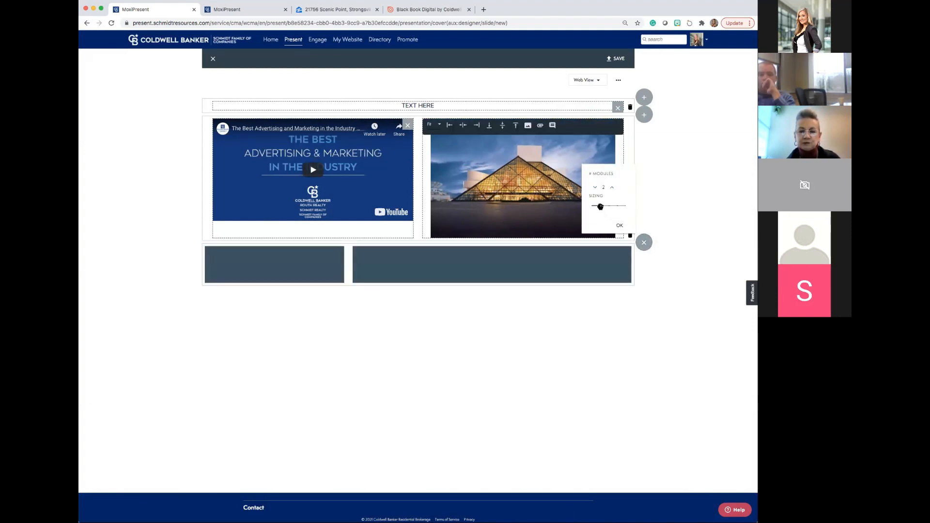
left_click_drag(601, 206, 626, 206)
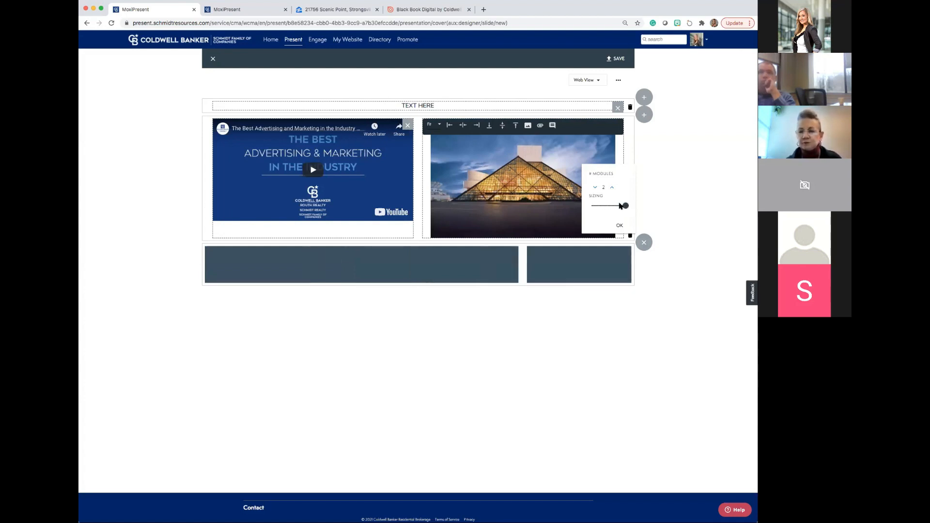
left_click(611, 188)
left_click(611, 188)
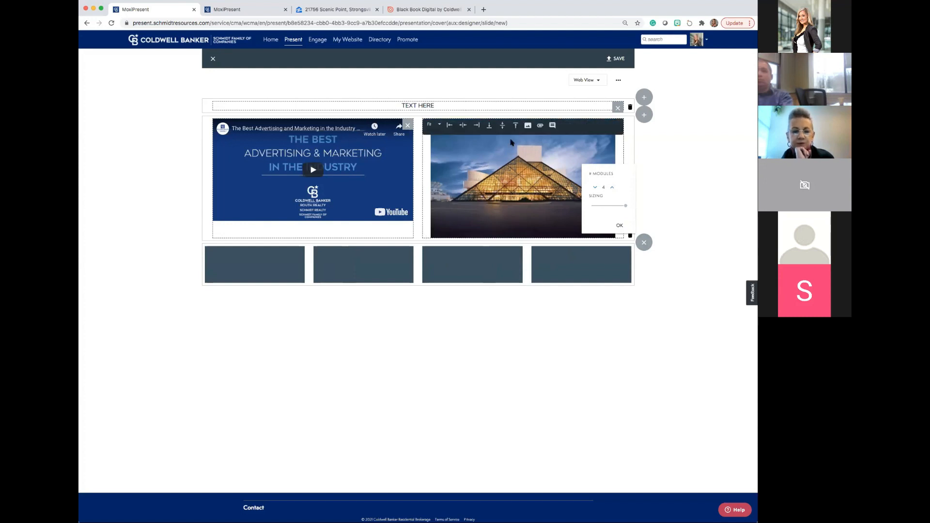
Save the custom page under the name Sample and close the page designer.
left_click(609, 62)
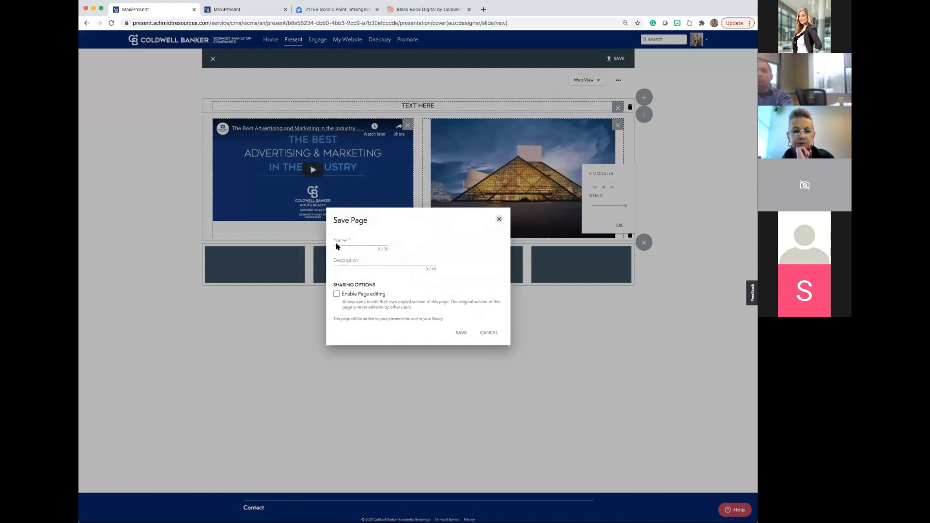
left_click(337, 245)
type("s")
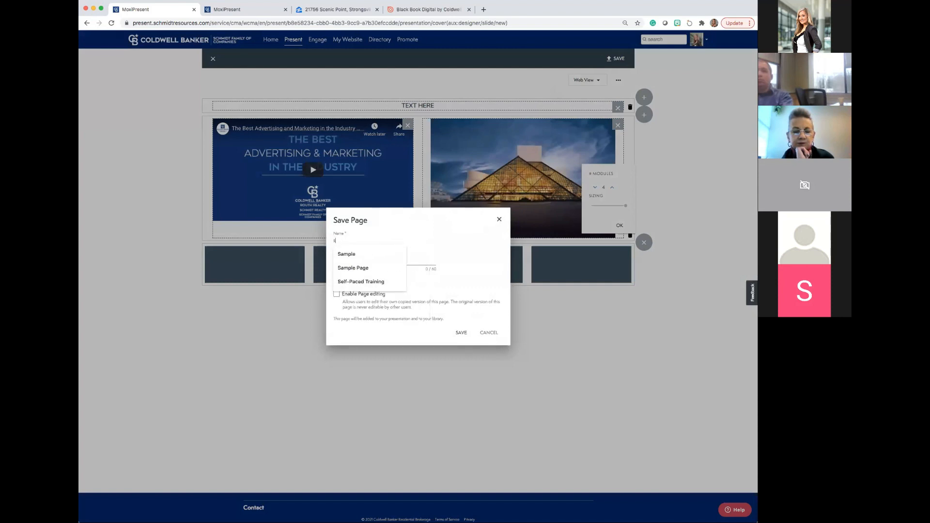
type("AMPLE")
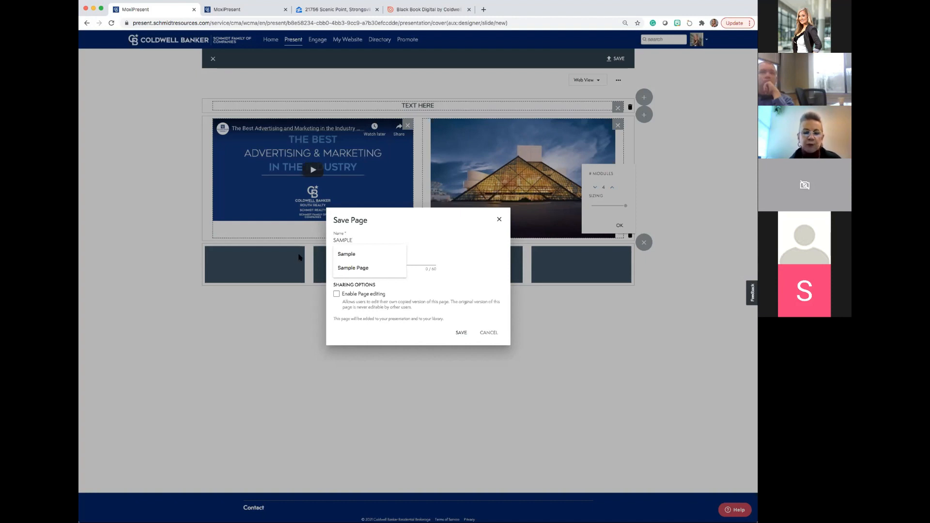
left_click(346, 254)
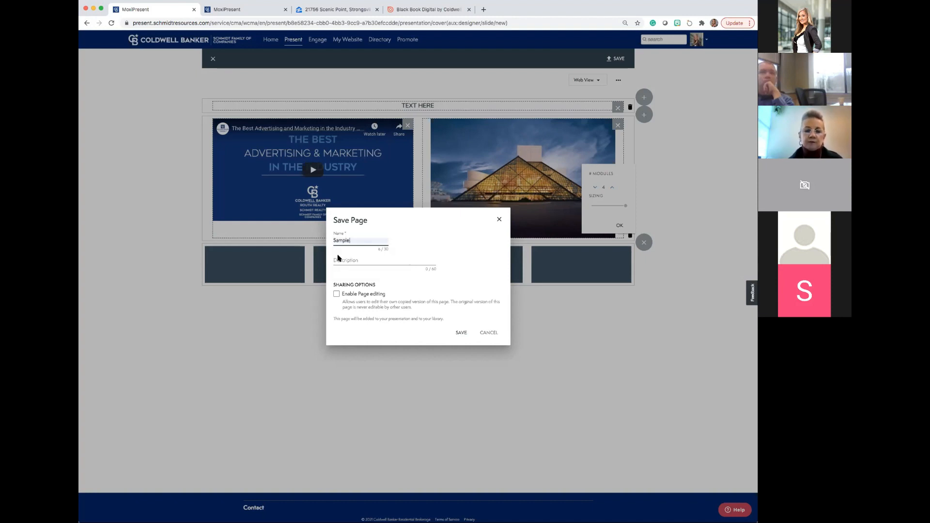
left_click(462, 333)
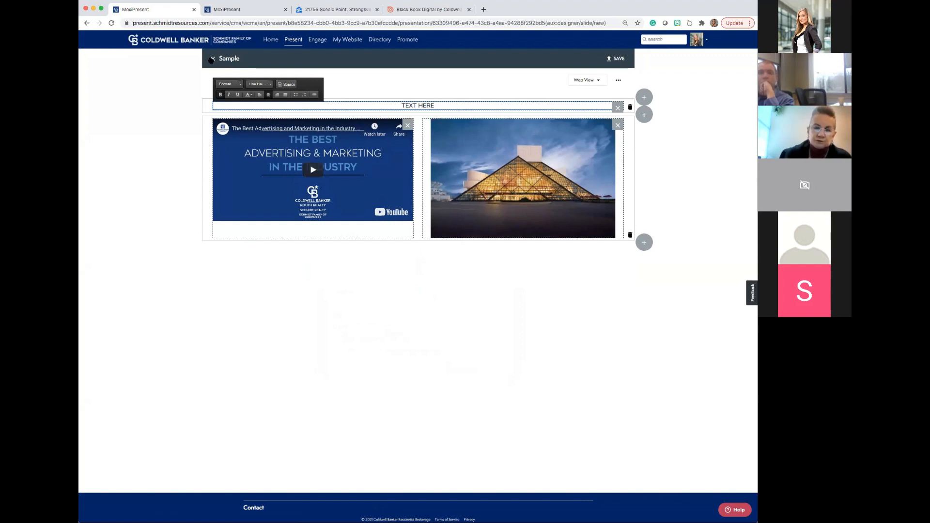
left_click(214, 57)
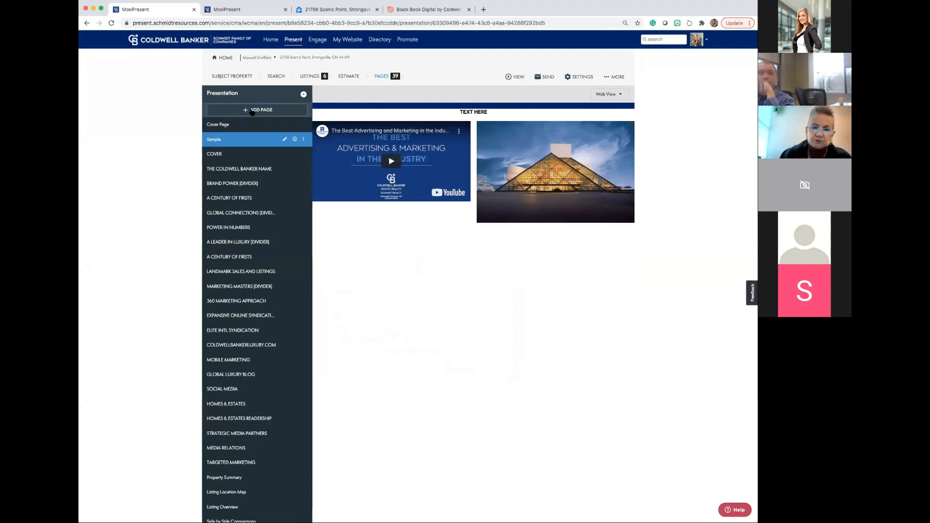
left_click(252, 111)
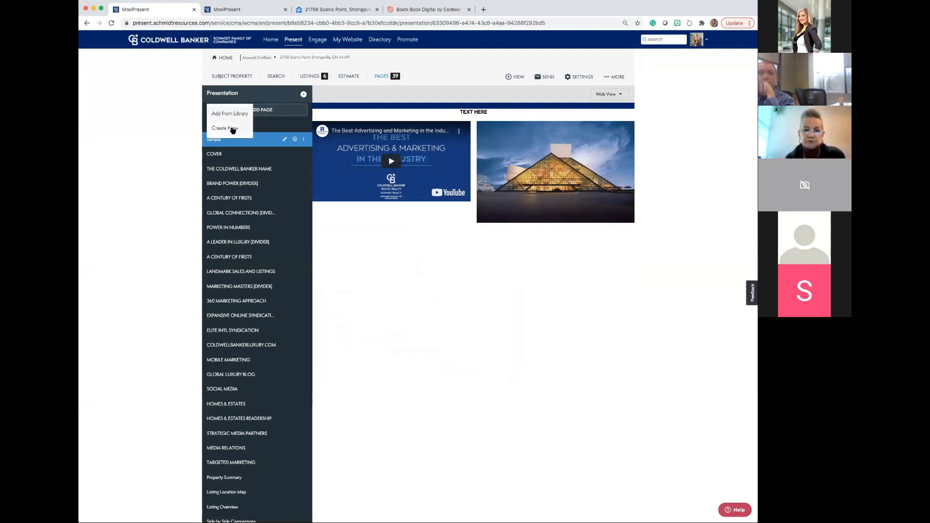
left_click(232, 128)
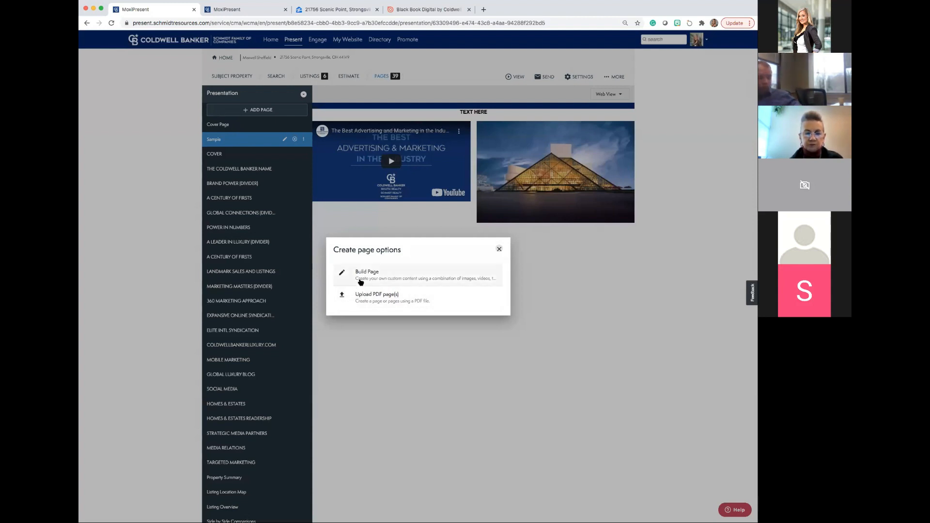
left_click(499, 251)
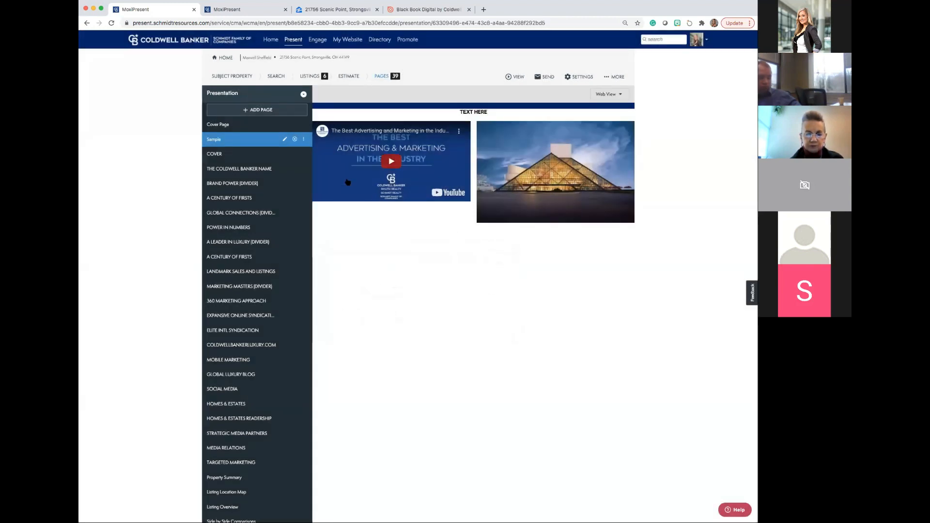
left_click(240, 110)
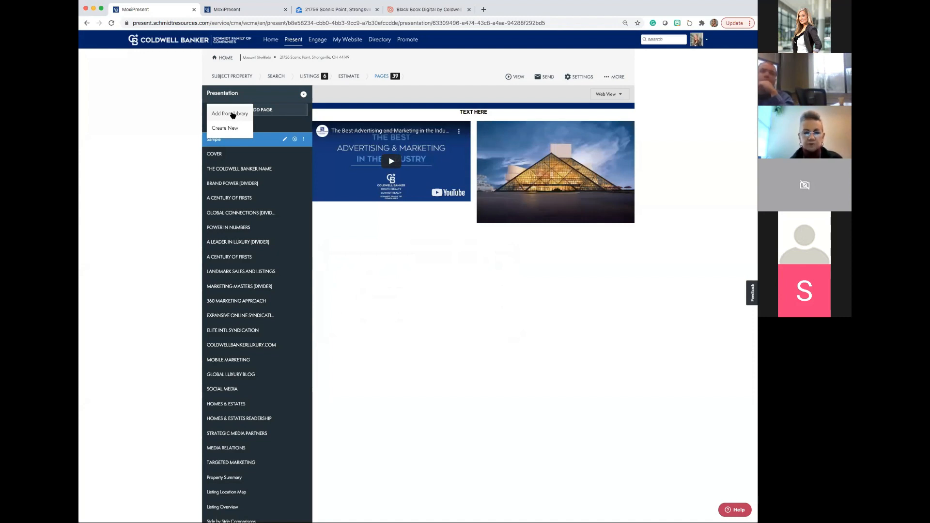
left_click(175, 110)
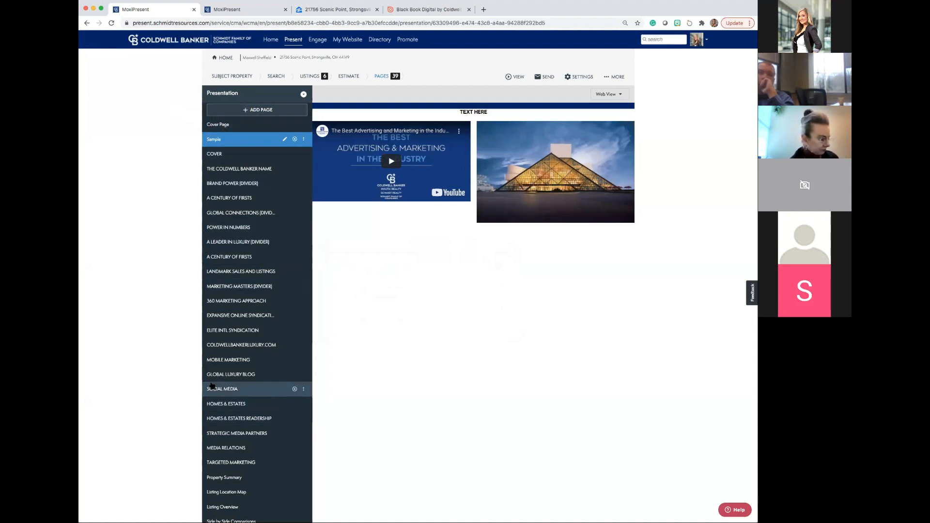
Look through the presentation's full page list, down to its last page and back, and bring up the viewing options.
scroll(212, 386, "down", 5)
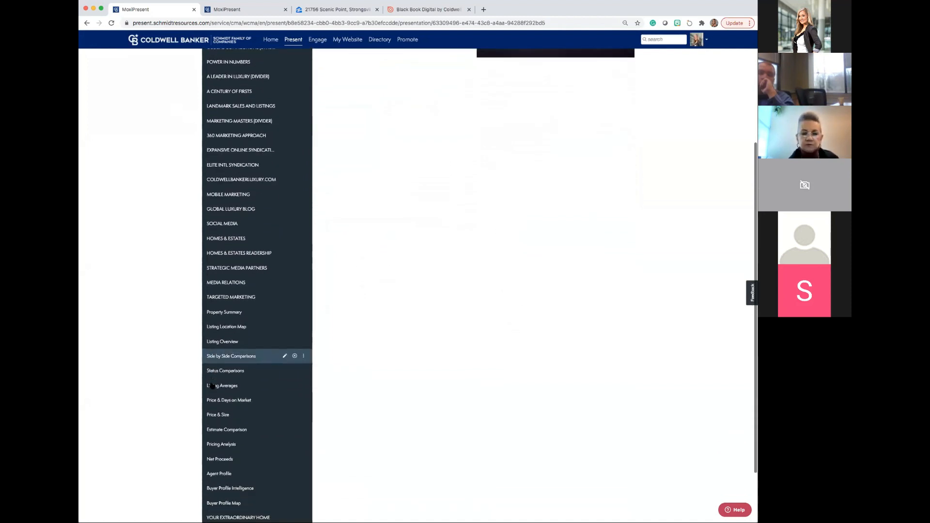
scroll(212, 386, "down", 2)
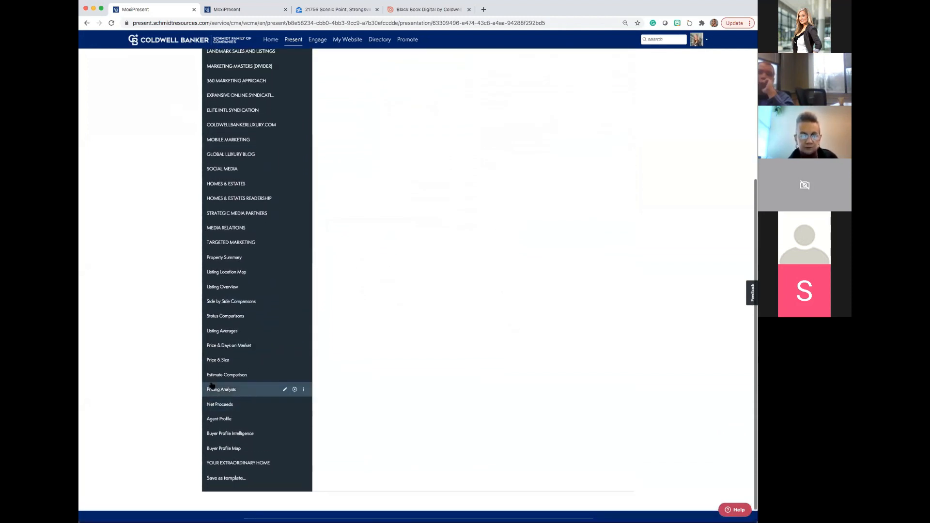
scroll(212, 387, "up", 2)
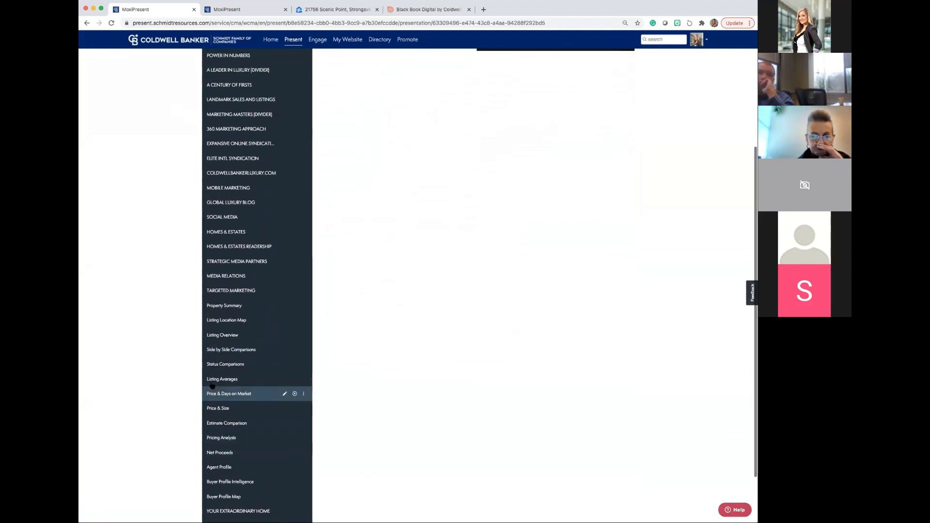
scroll(211, 385, "up", 4)
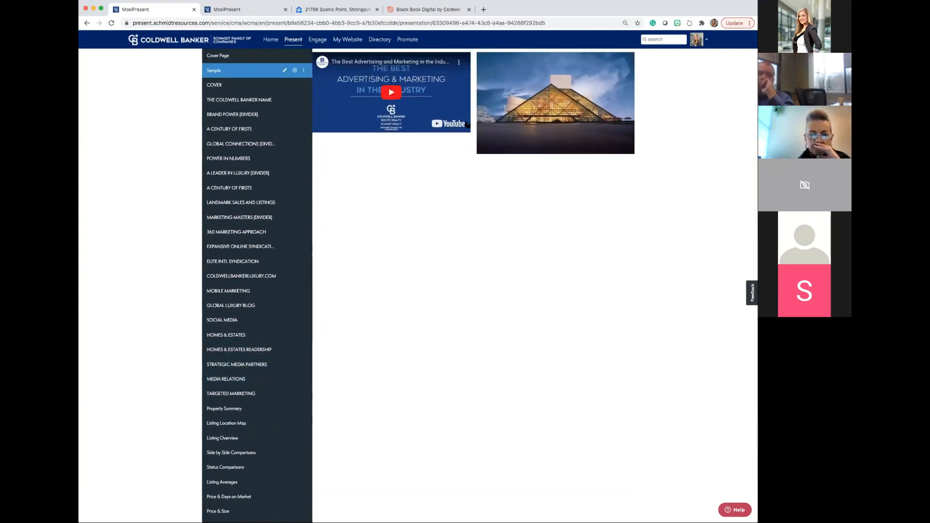
scroll(468, 124, "up", 3)
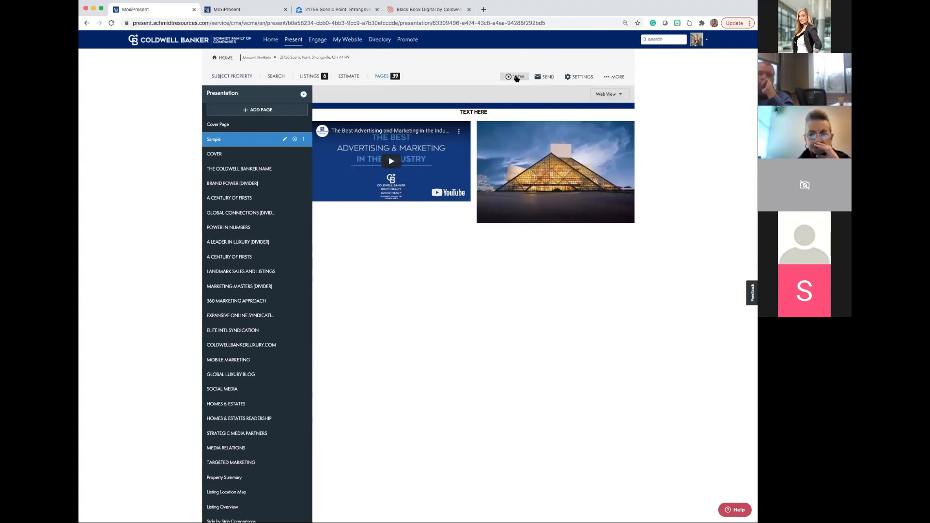
left_click(516, 78)
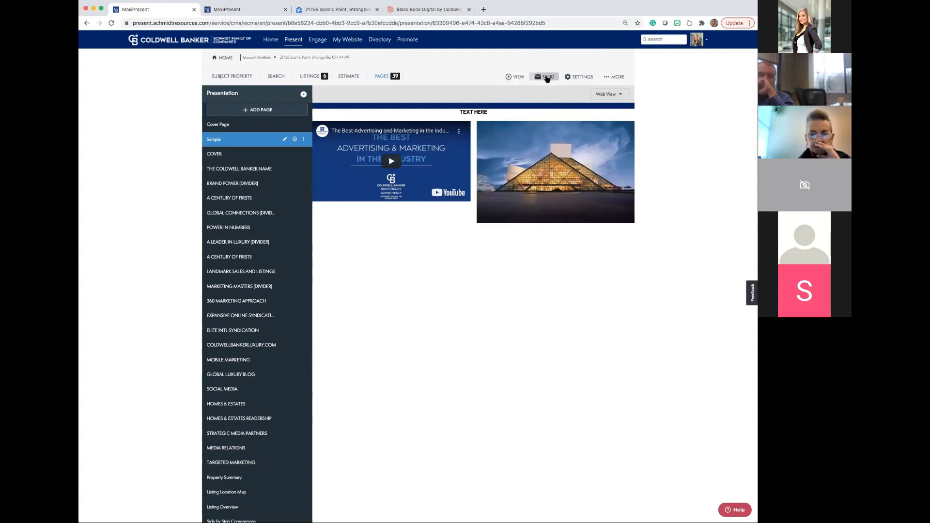
Try preparing an email of the presentation with Send PDF selected alongside Send Presentation.
left_click(542, 78)
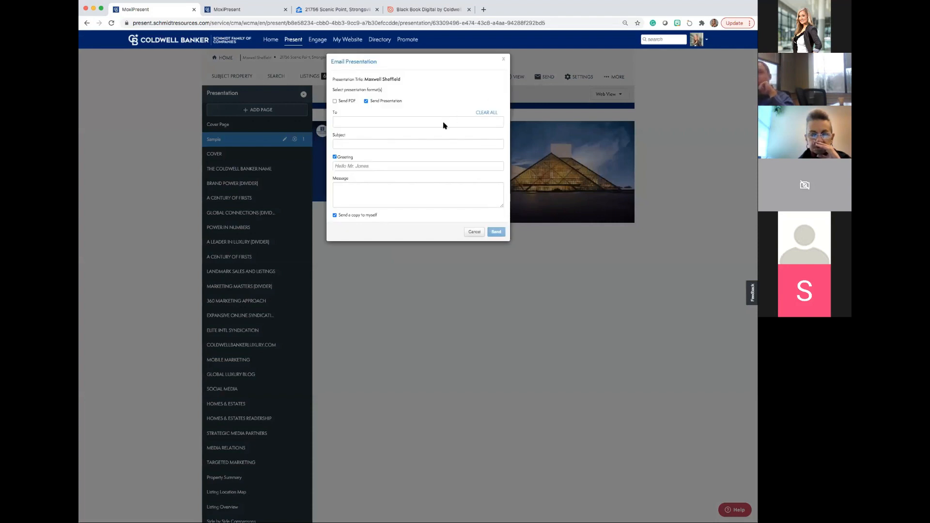
left_click(444, 125)
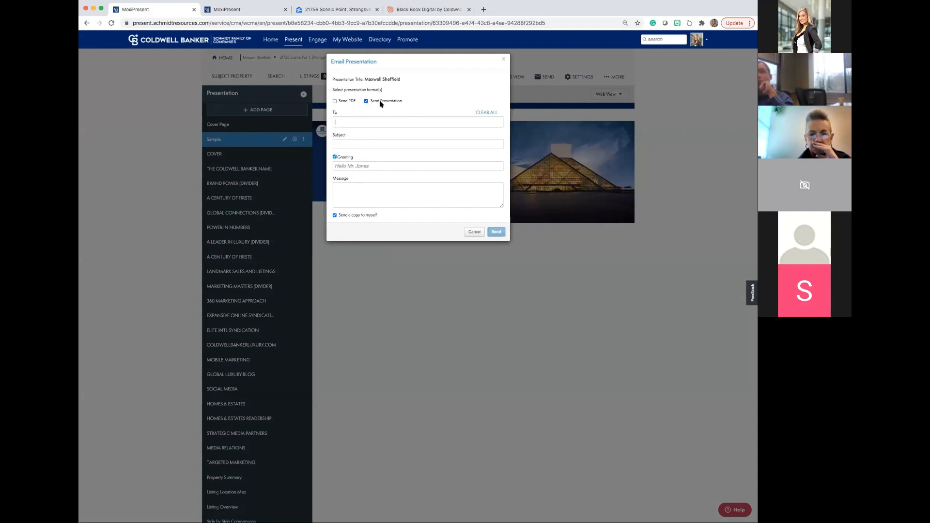
left_click(334, 101)
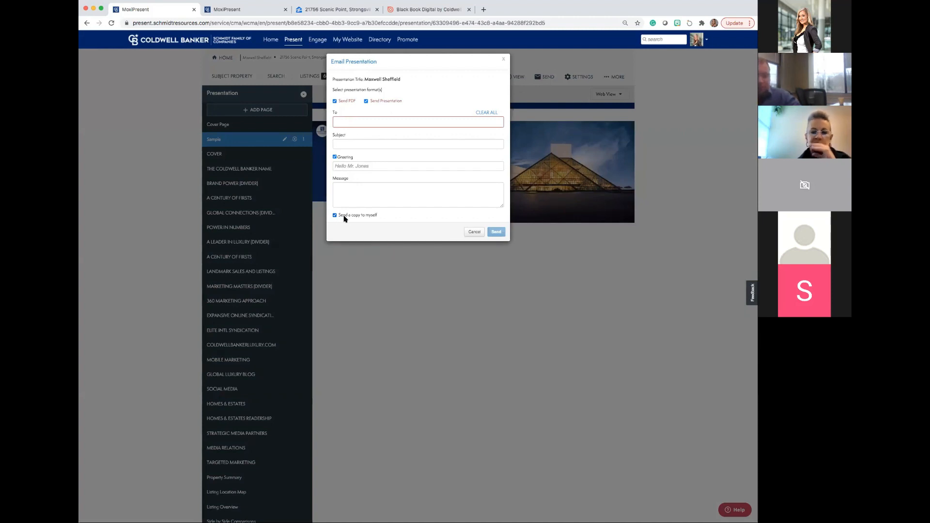
left_click(344, 124)
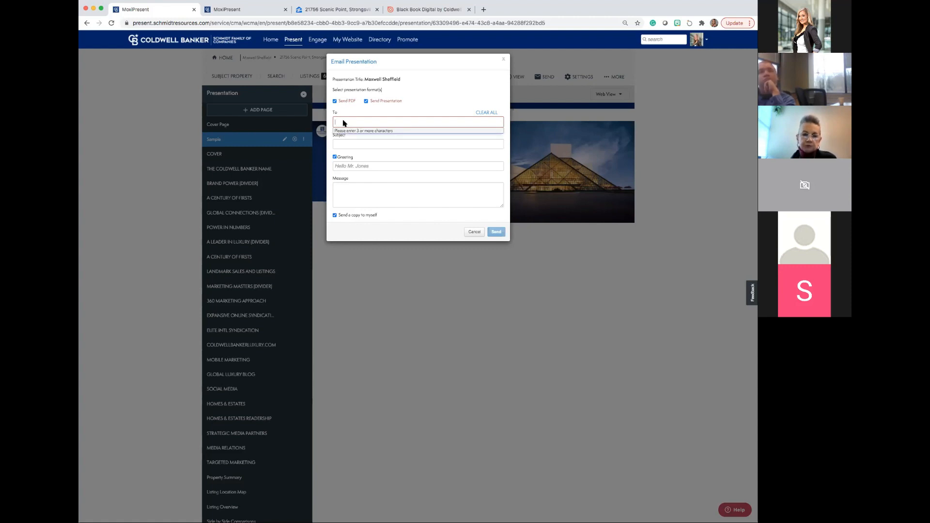
left_click(504, 61)
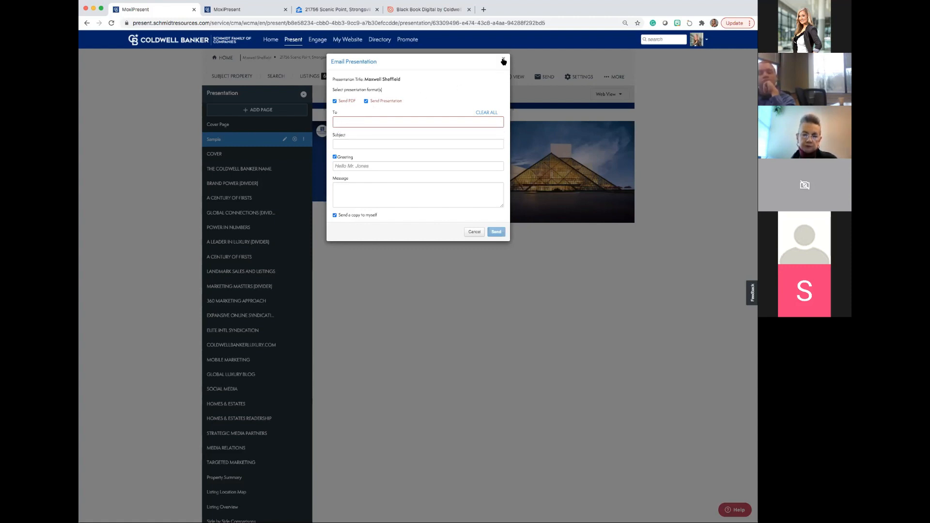
left_click(504, 59)
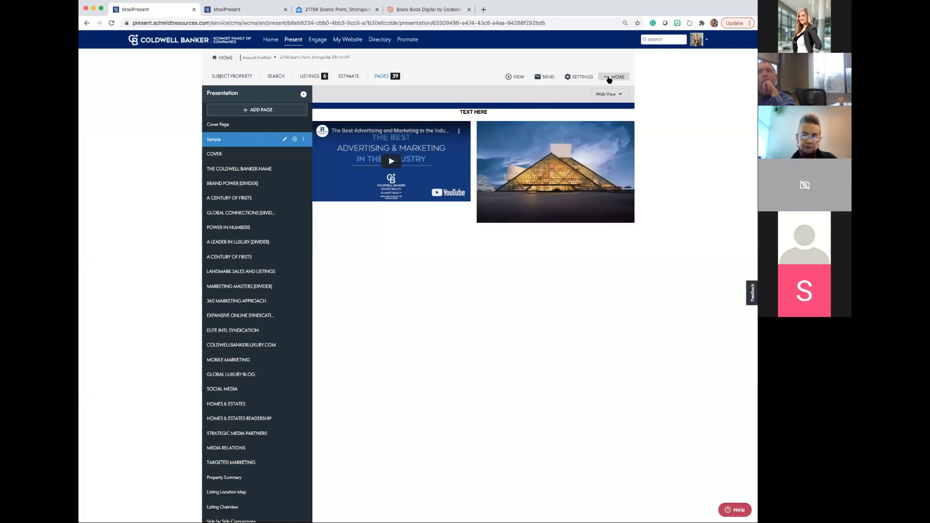
Add a co-presenter to the presentation by searching for the agent's first and last name.
left_click(610, 78)
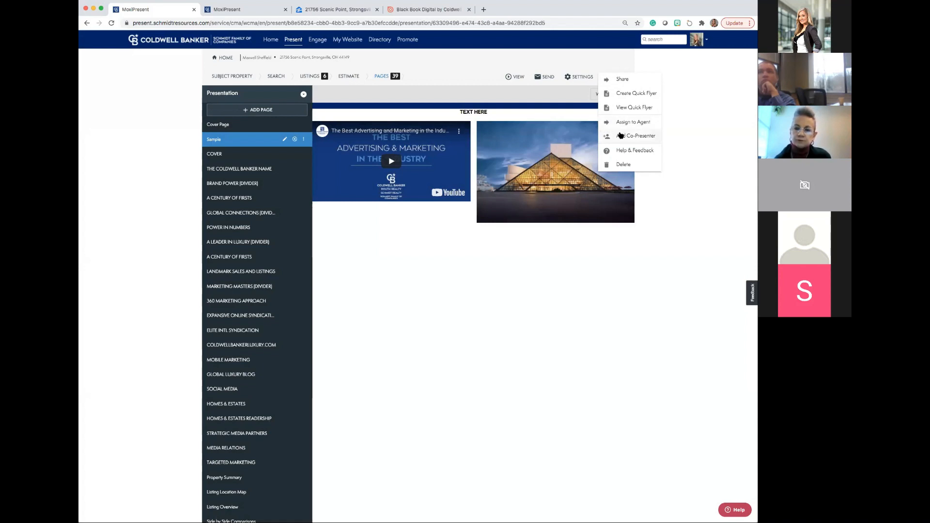
left_click(621, 135)
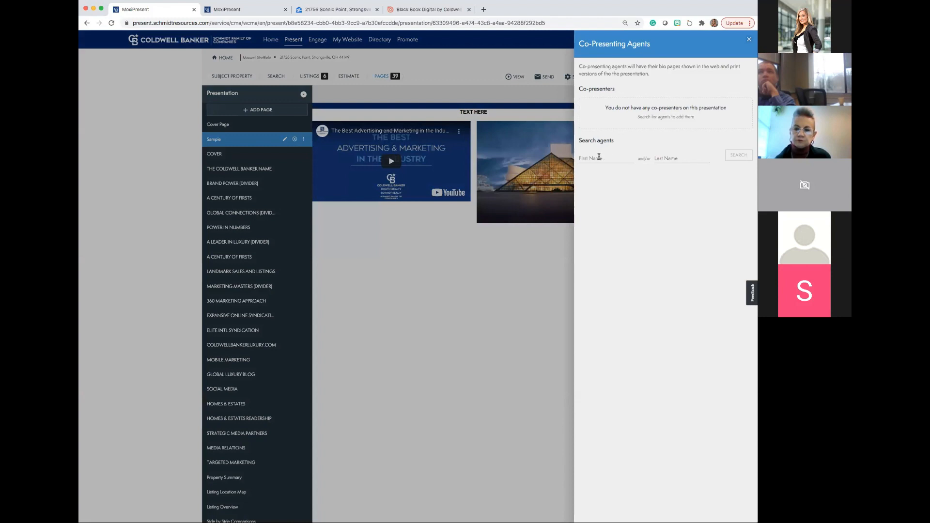
left_click(600, 157)
key("Tab")
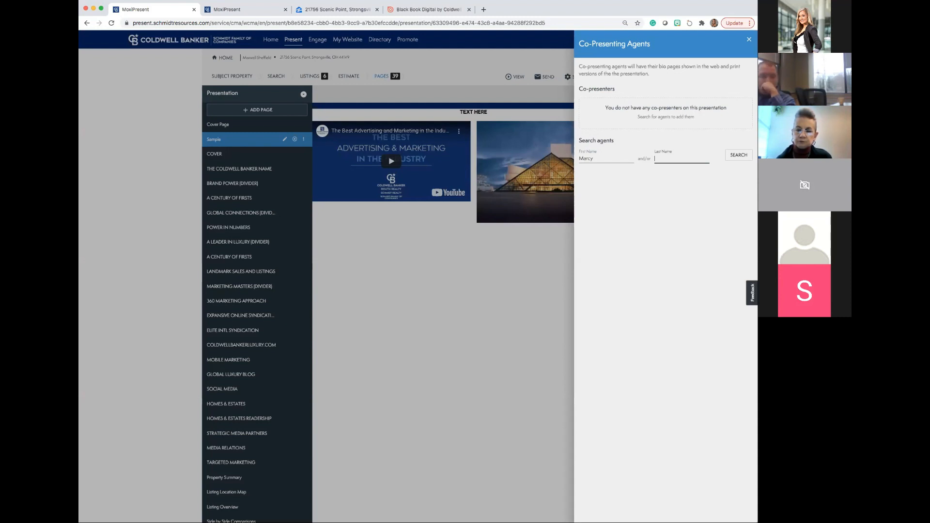
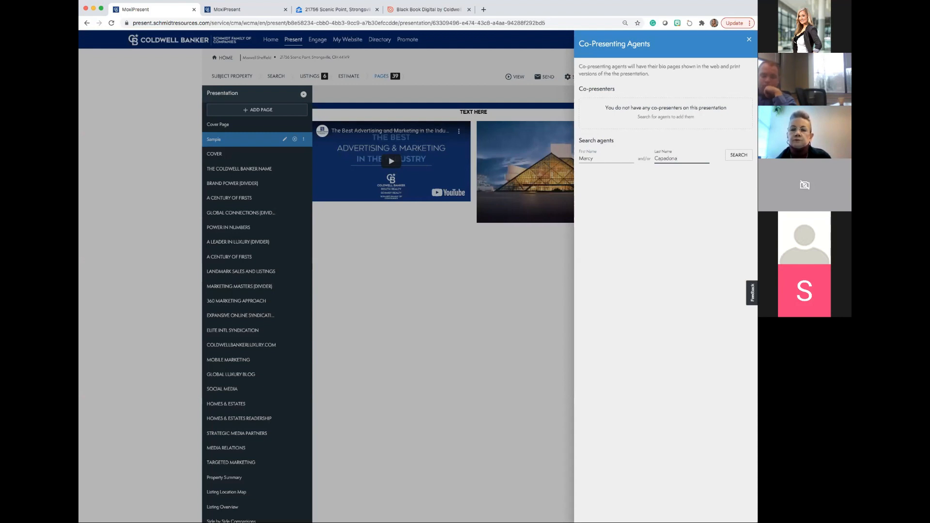
left_click(736, 155)
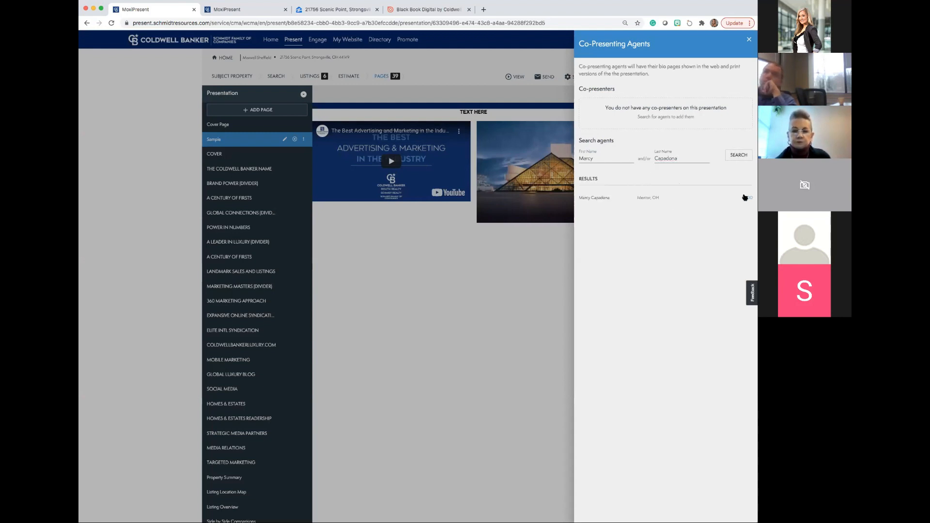
left_click(745, 197)
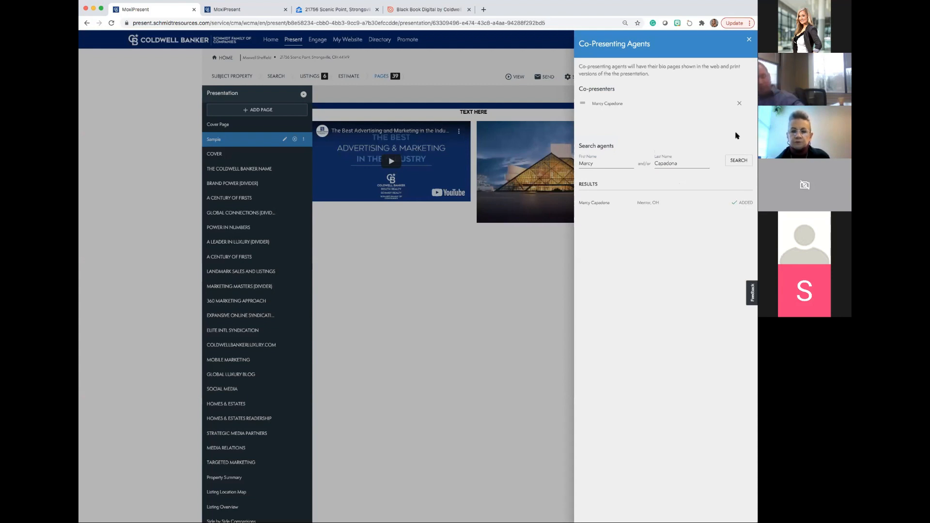
left_click(749, 40)
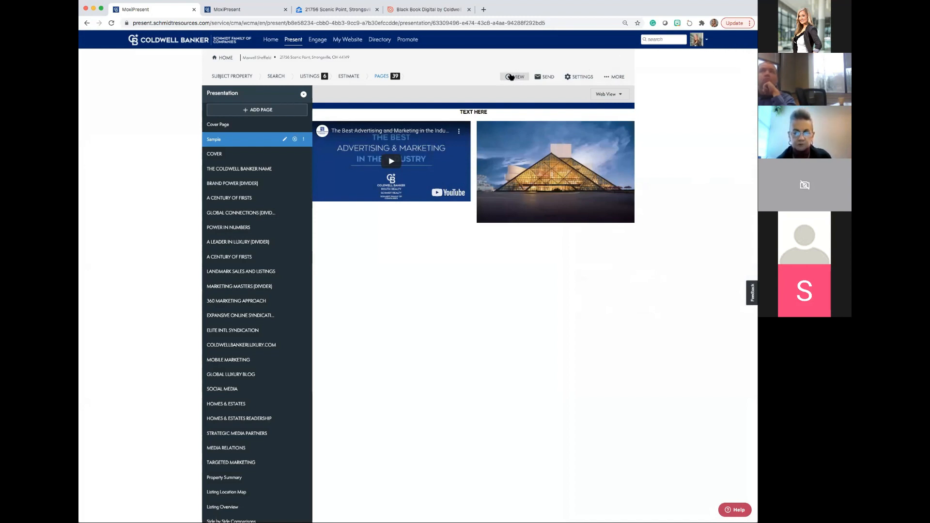
Open the web version of the presentation and page from the cover page through Sample to the COVER page.
left_click(510, 77)
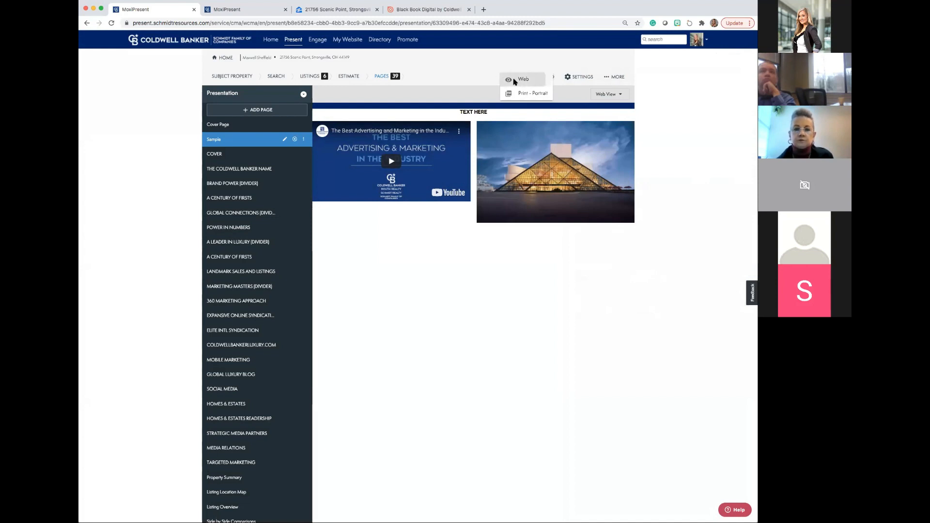
left_click(515, 81)
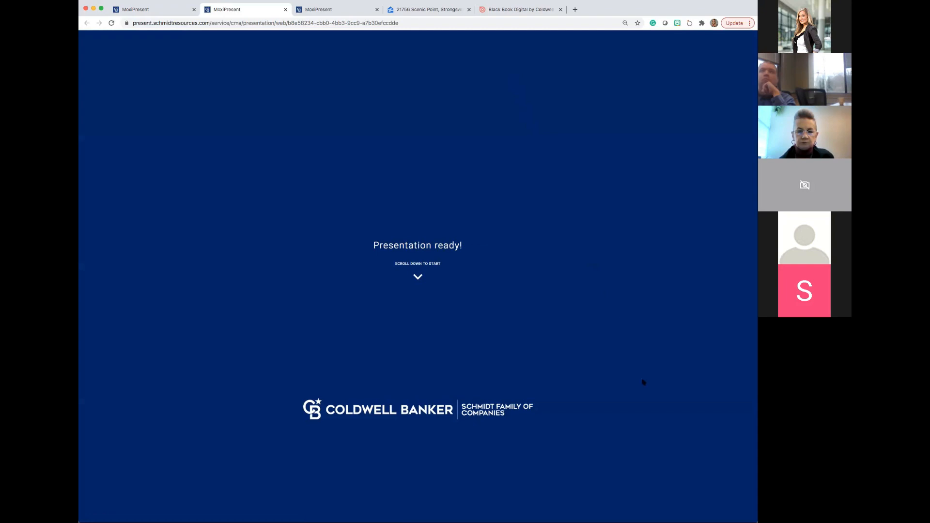
scroll(632, 406, "down", 5)
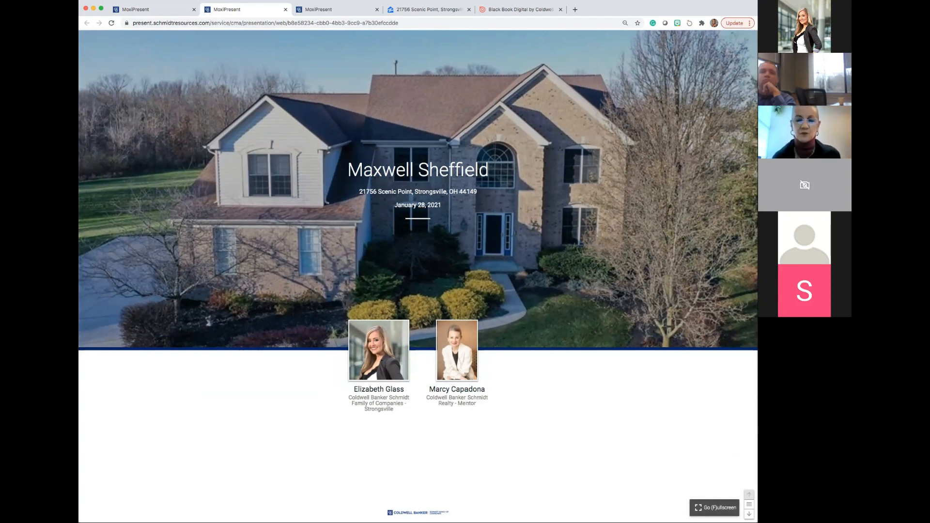
scroll(746, 496, "down", 1)
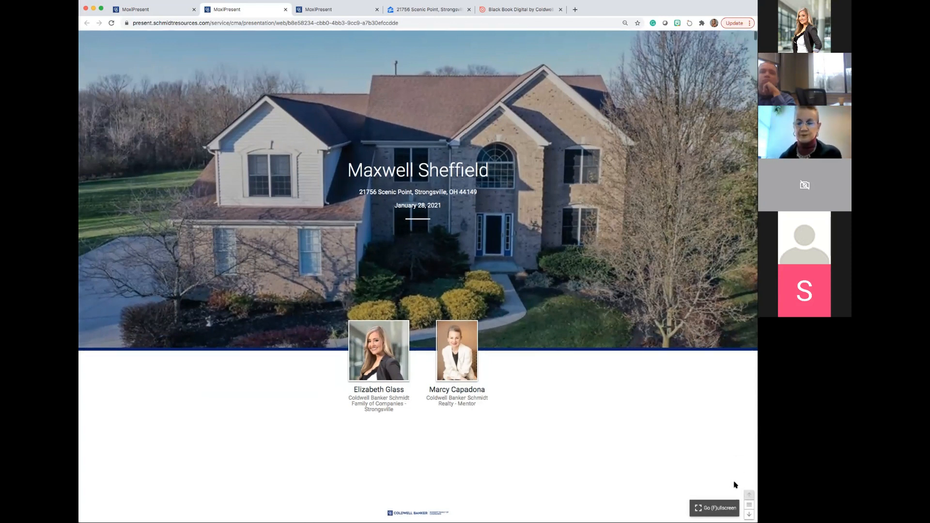
scroll(735, 488, "down", 1)
scroll(419, 276, "up", 1)
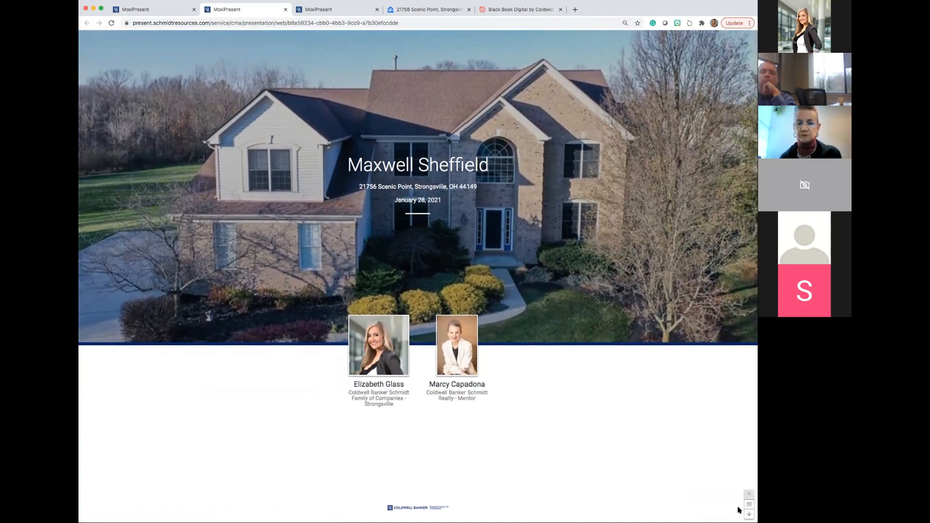
left_click(749, 513)
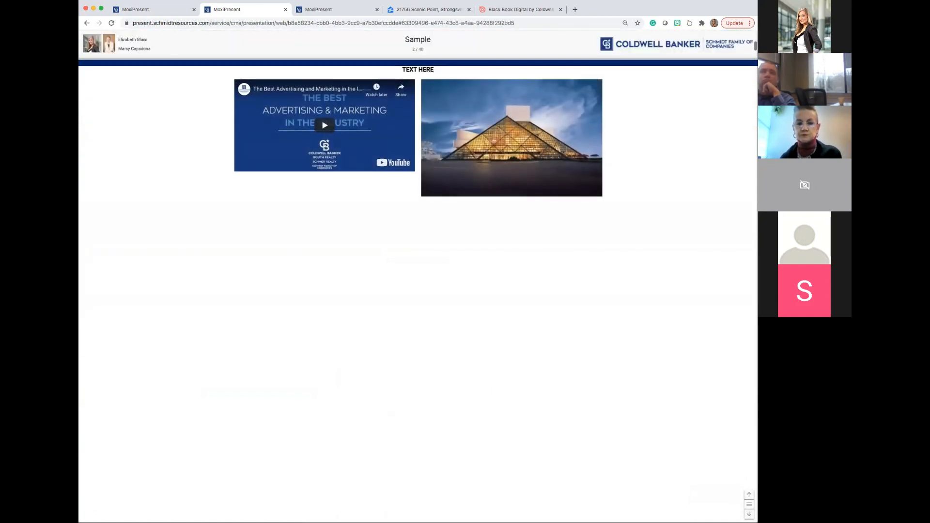
left_click(749, 514)
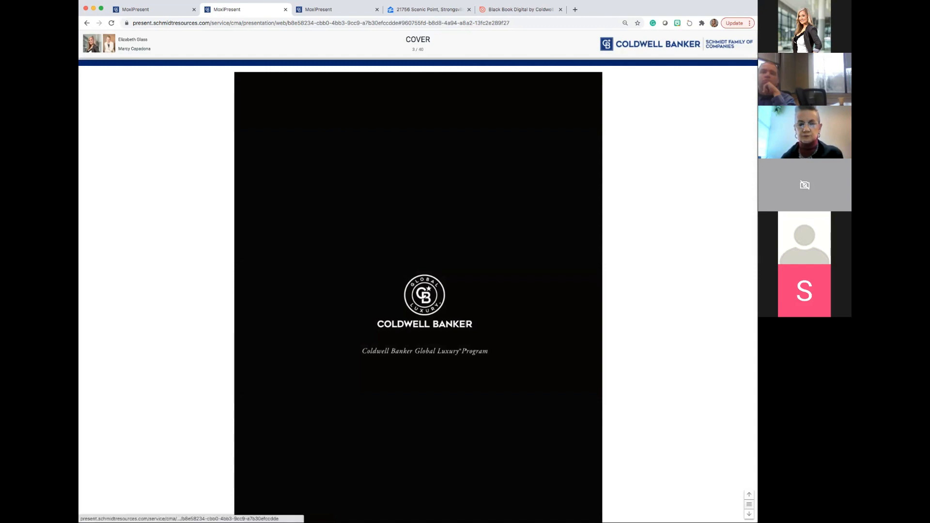
Go to THE COLDWELL BANKER NAME page through the web presentation's page list.
left_click(749, 504)
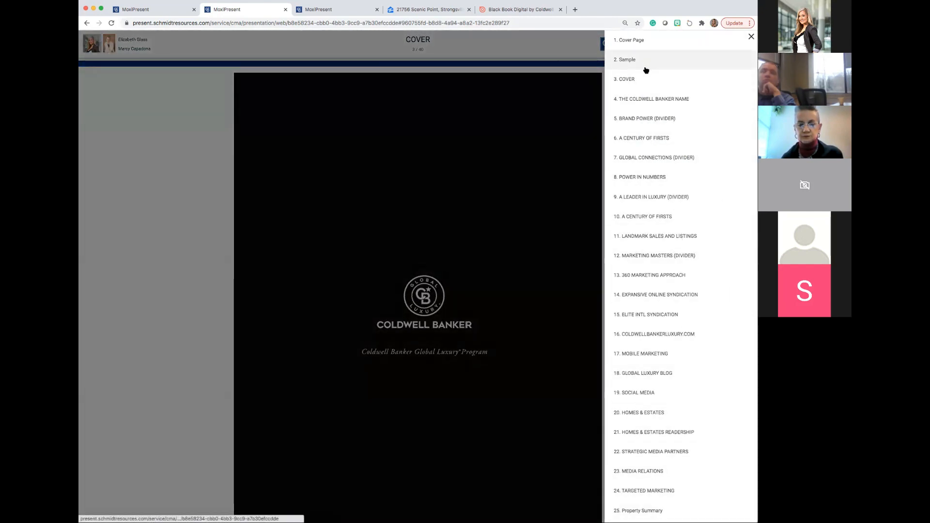
left_click(650, 142)
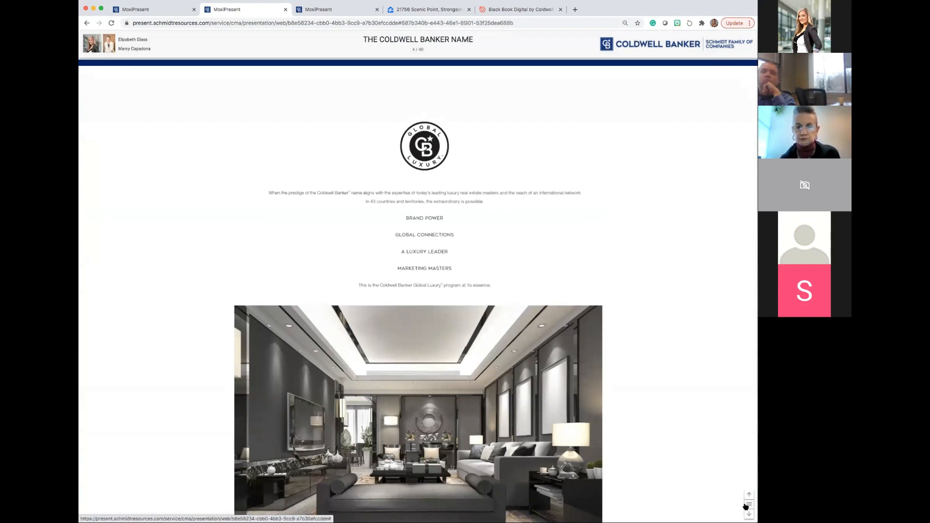
left_click(747, 505)
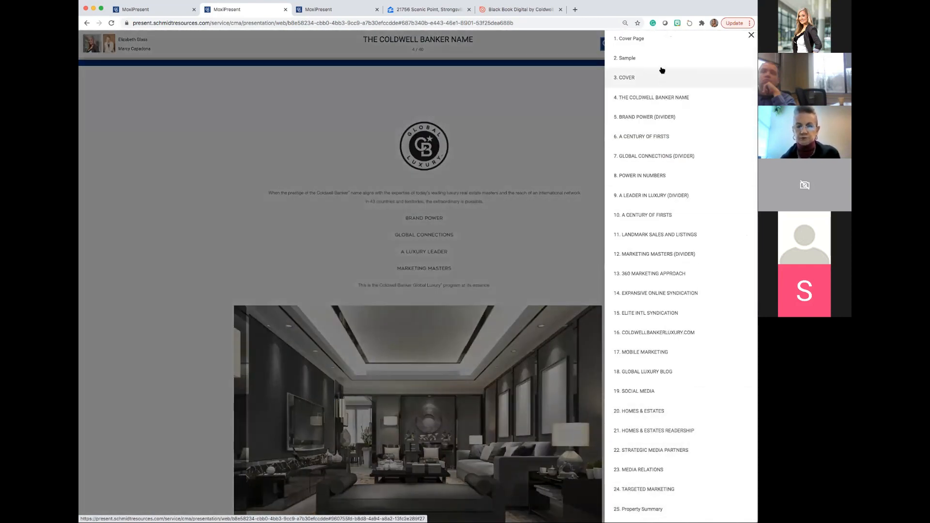
left_click(638, 97)
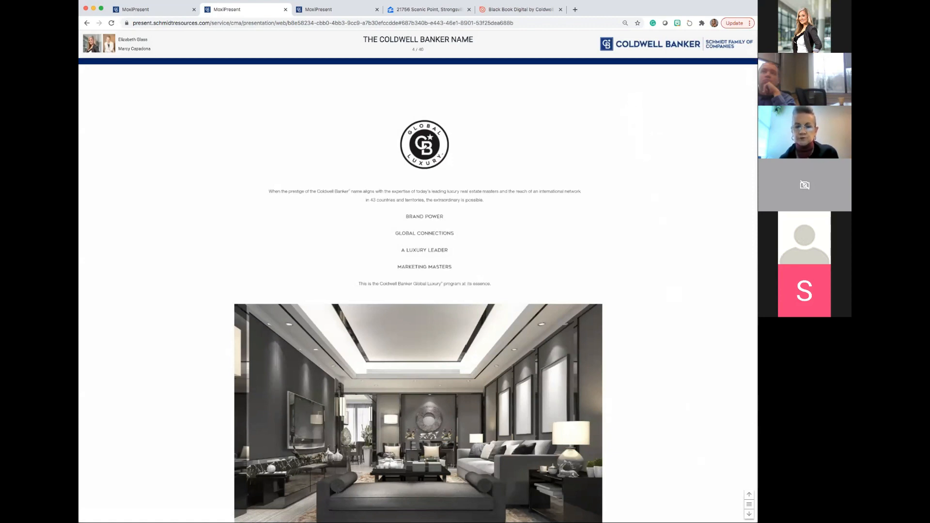
Jump to the STRATEGIC MEDIA PARTNERS page and back to the Cover Page through the web presentation's page list.
left_click(749, 505)
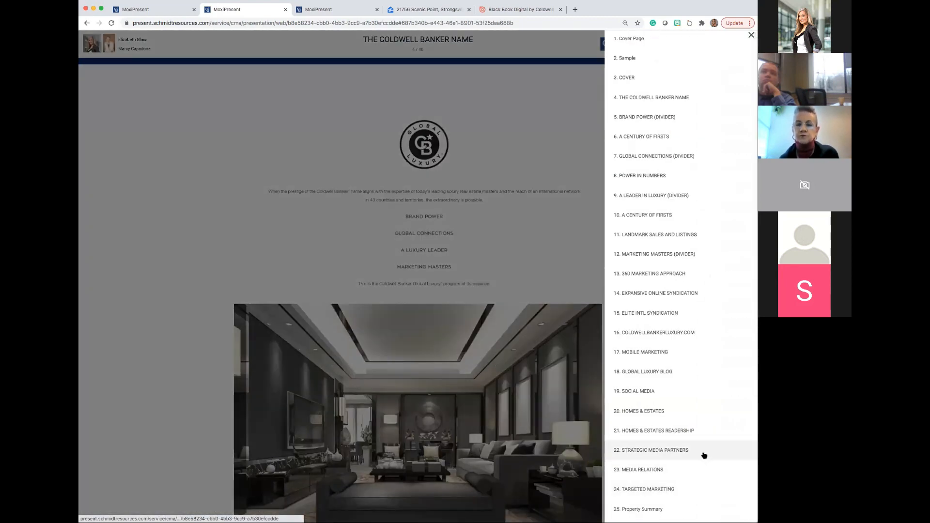
left_click(693, 449)
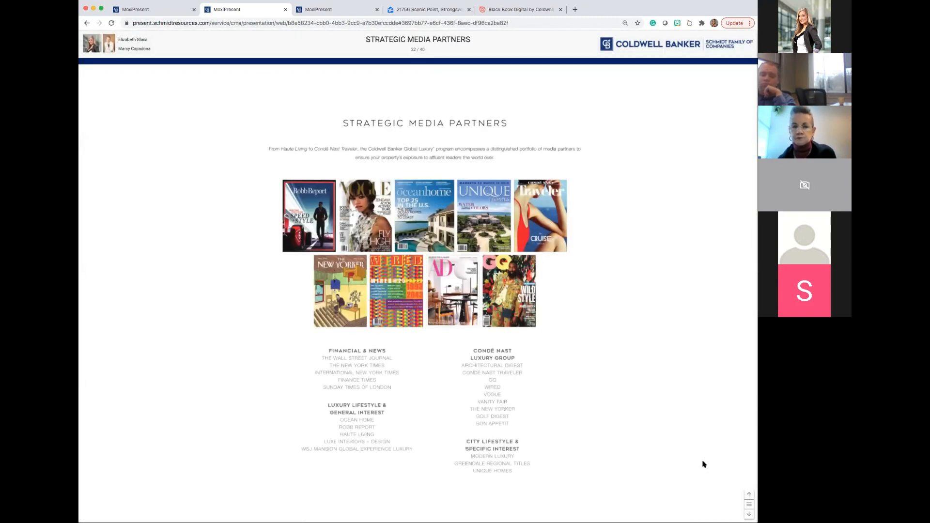
left_click(749, 504)
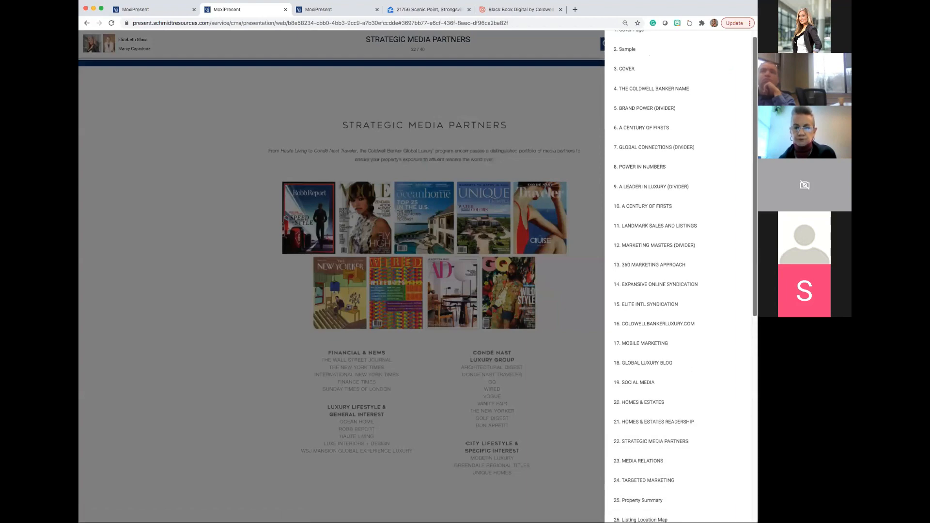
scroll(699, 181, "up", 1)
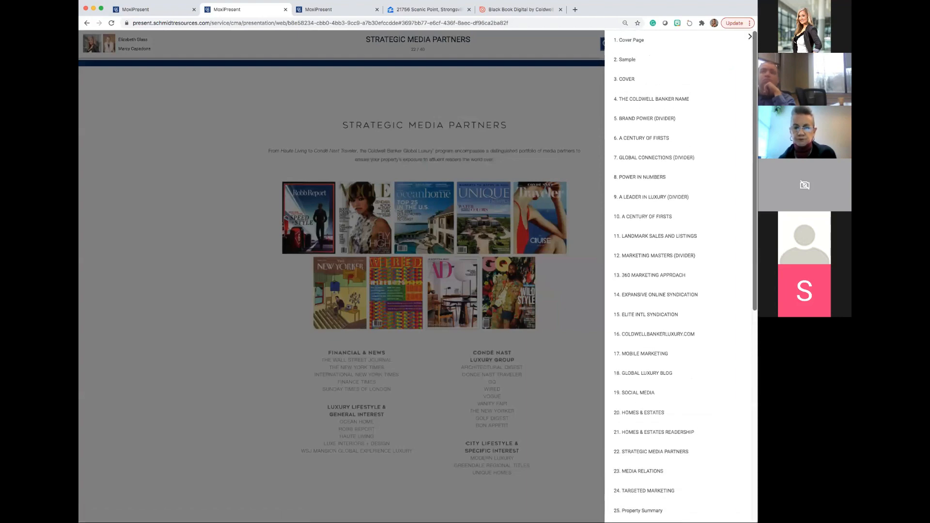
left_click(640, 41)
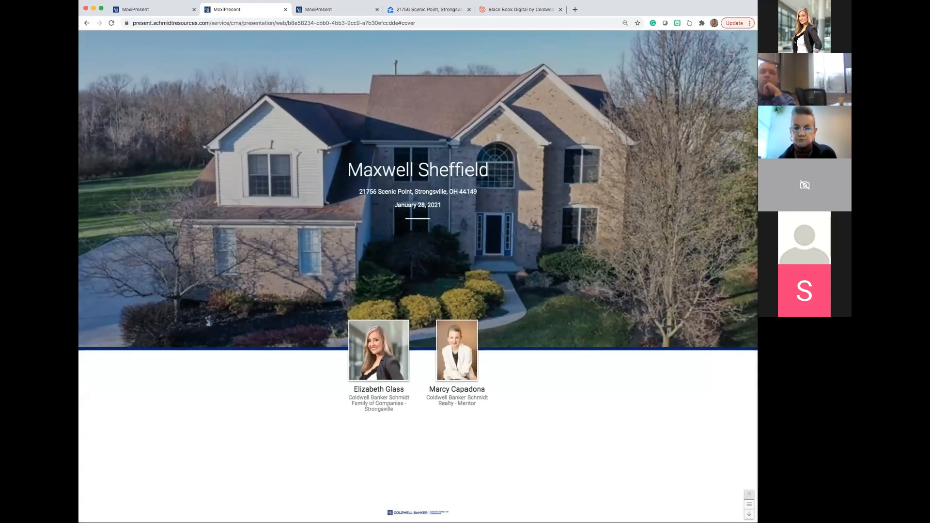
Advance to the Sample page, play its embedded advertising and marketing video briefly, and pause it.
left_click(749, 514)
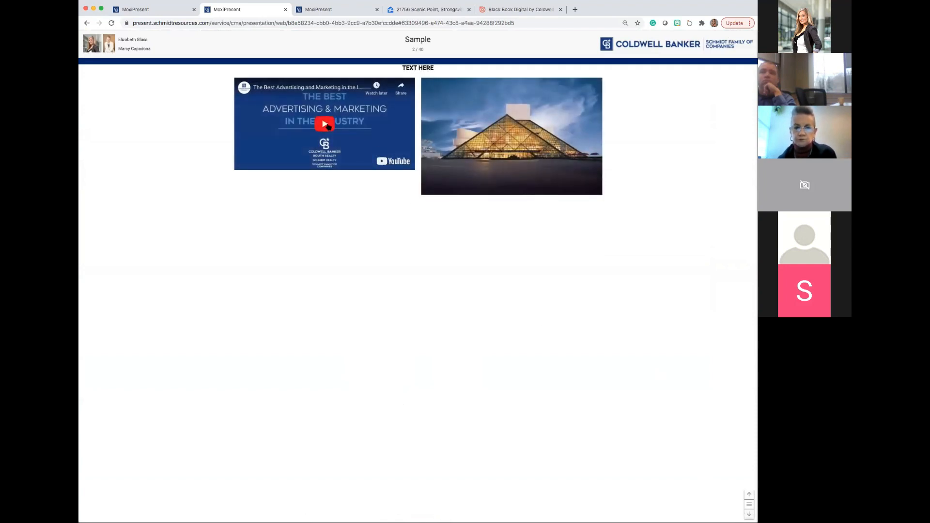
left_click(328, 127)
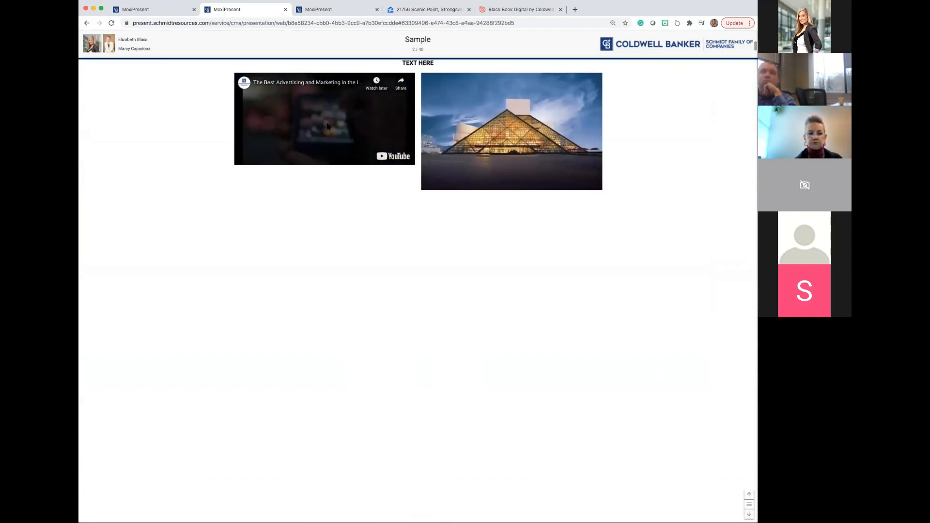
left_click(328, 127)
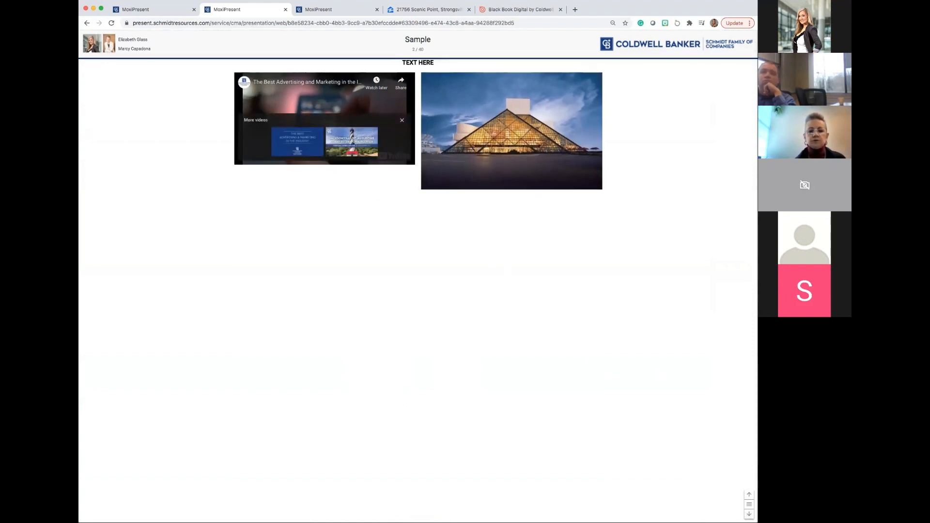
Page forward through the luxury pages of the web presentation, from COVER through A CENTURY OF FIRSTS and 360 MARKETING APPROACH to page 14.
left_click(749, 514)
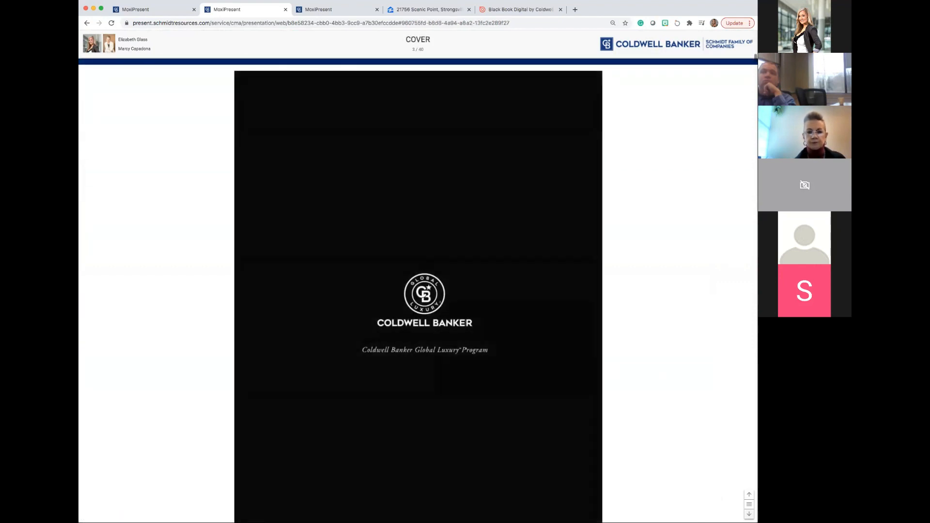
left_click(749, 514)
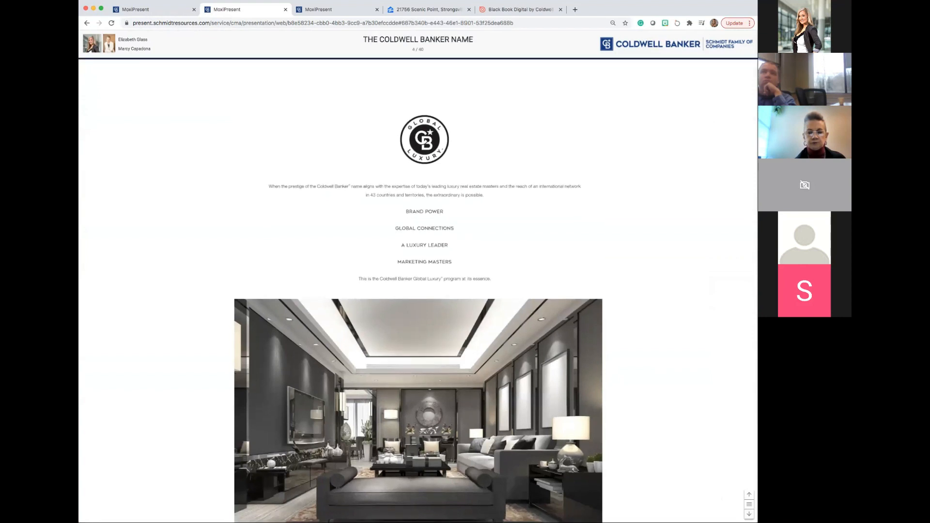
scroll(418, 290, "up", 1)
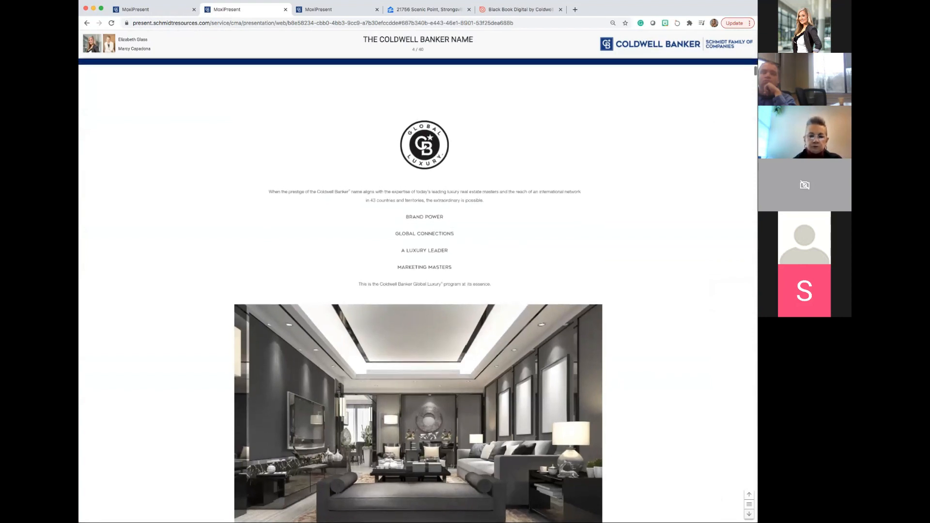
left_click(749, 514)
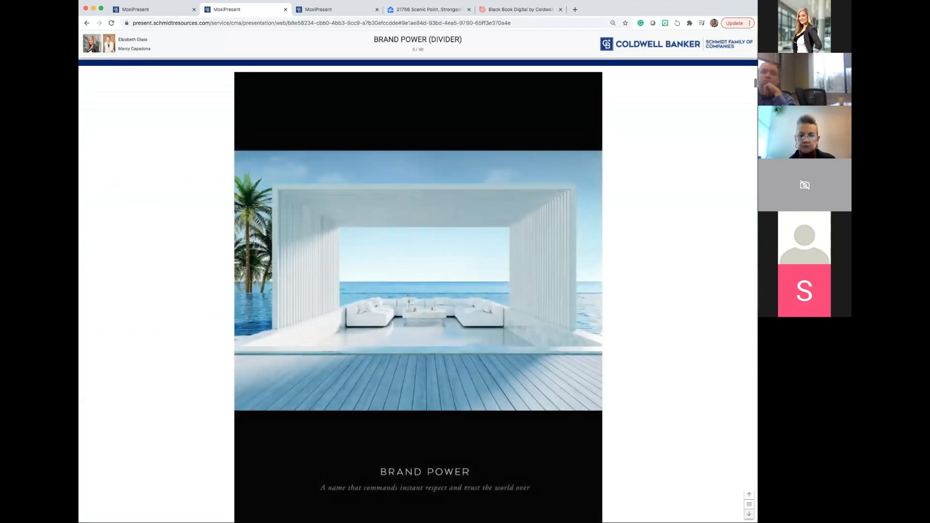
left_click(750, 515)
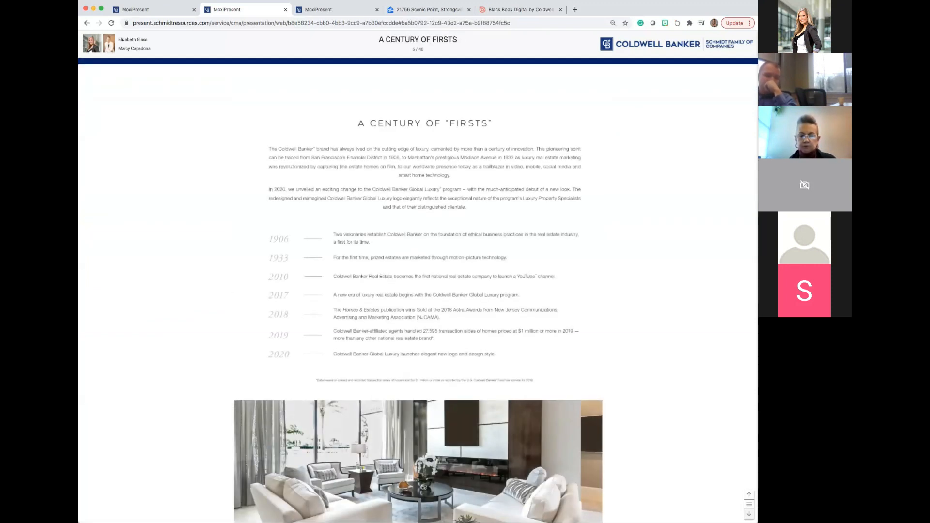
left_click(749, 514)
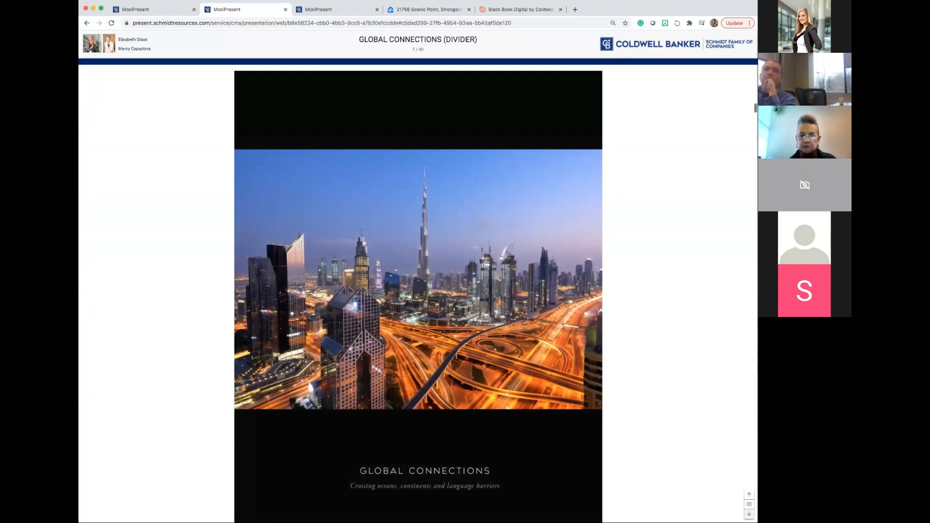
left_click(749, 514)
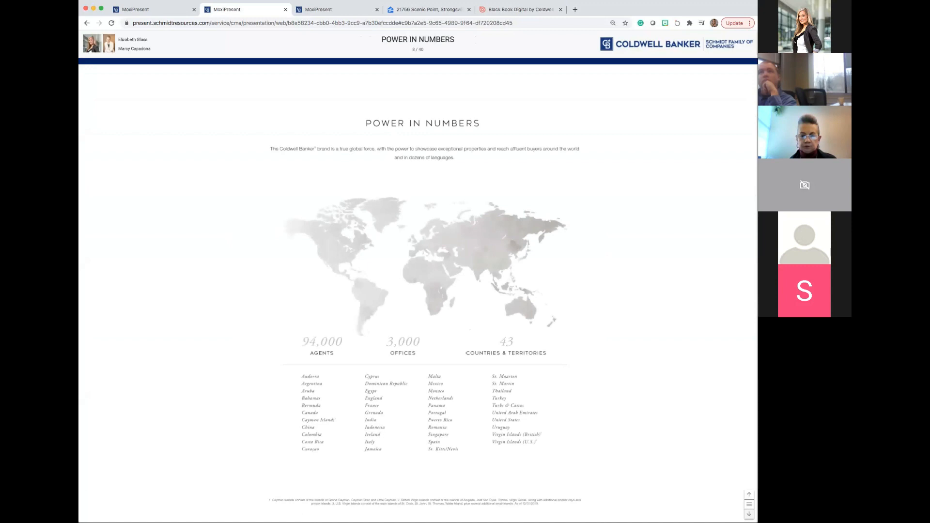
left_click(749, 515)
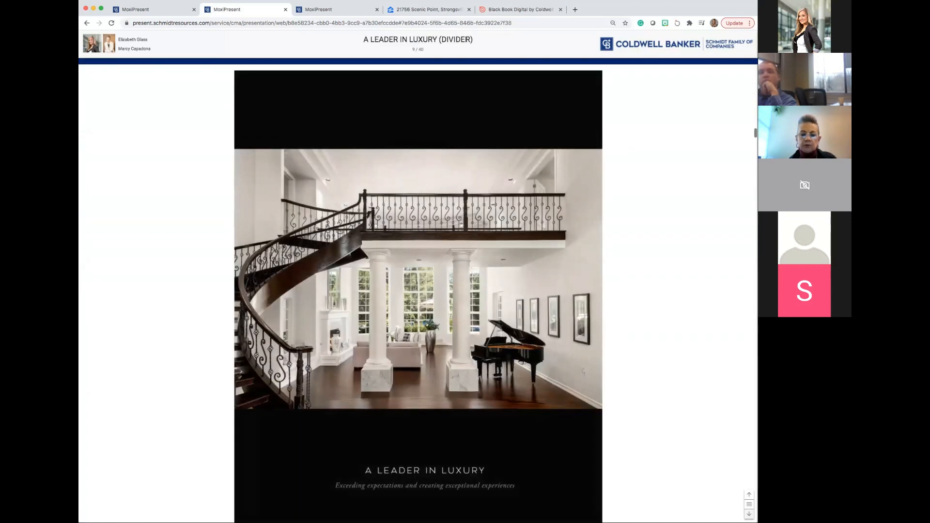
left_click(749, 515)
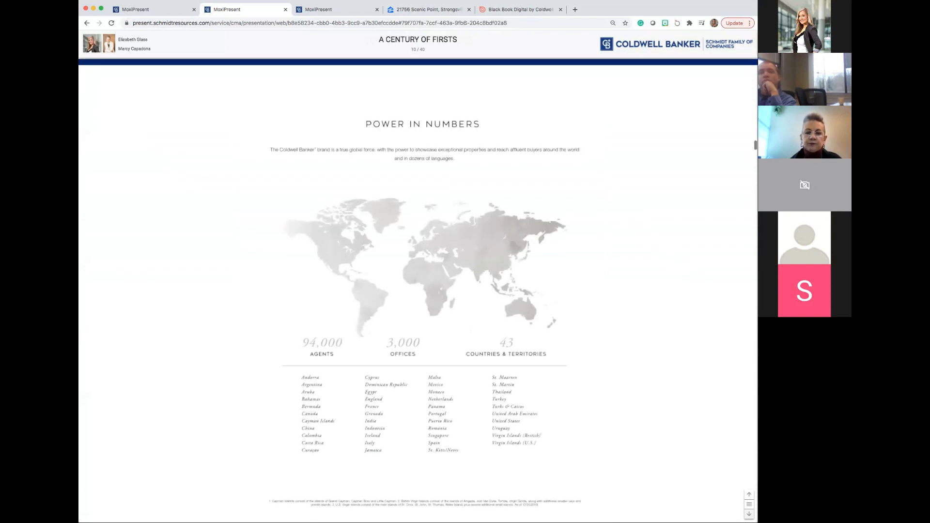
left_click(749, 514)
left_click(750, 514)
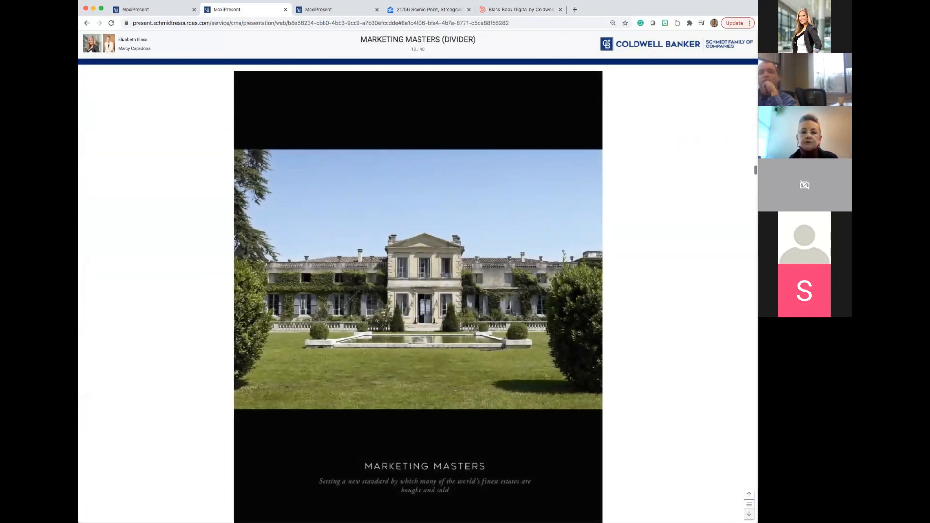
left_click(749, 514)
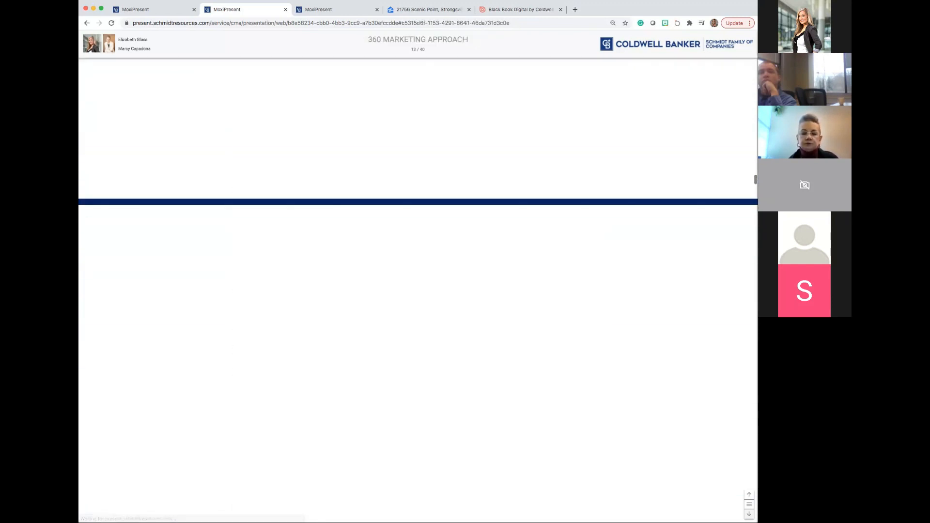
left_click(749, 514)
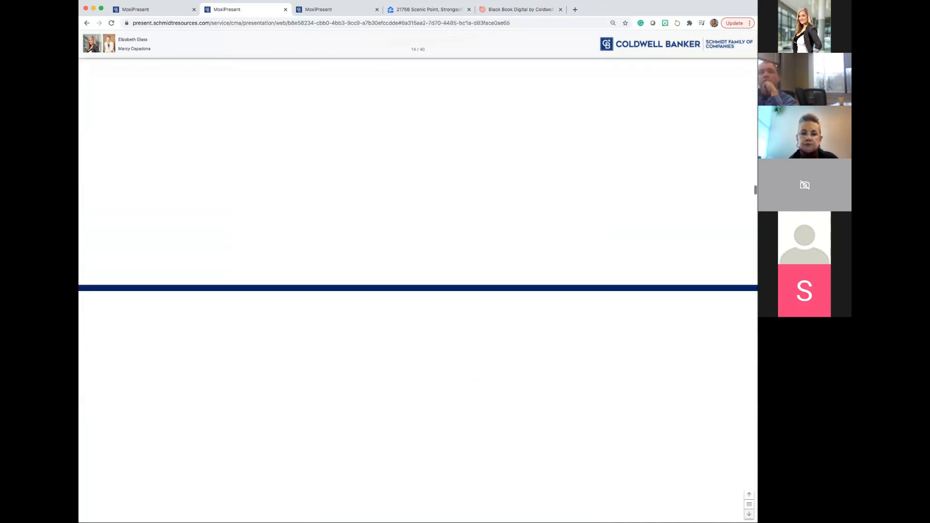
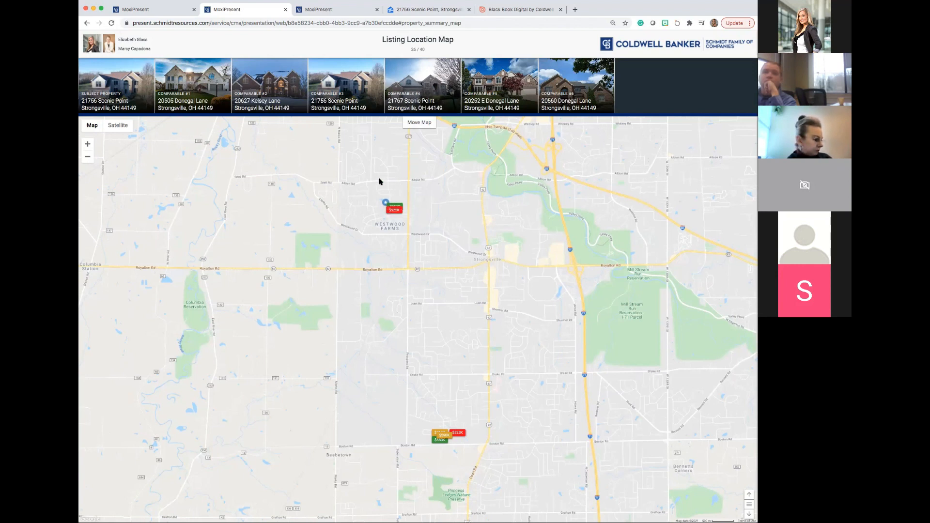
Check comparable #2's details from the Listing Location Map, and page forward through Listing Overview and Side by Side Comparisons to Status Comparisons.
left_click(261, 93)
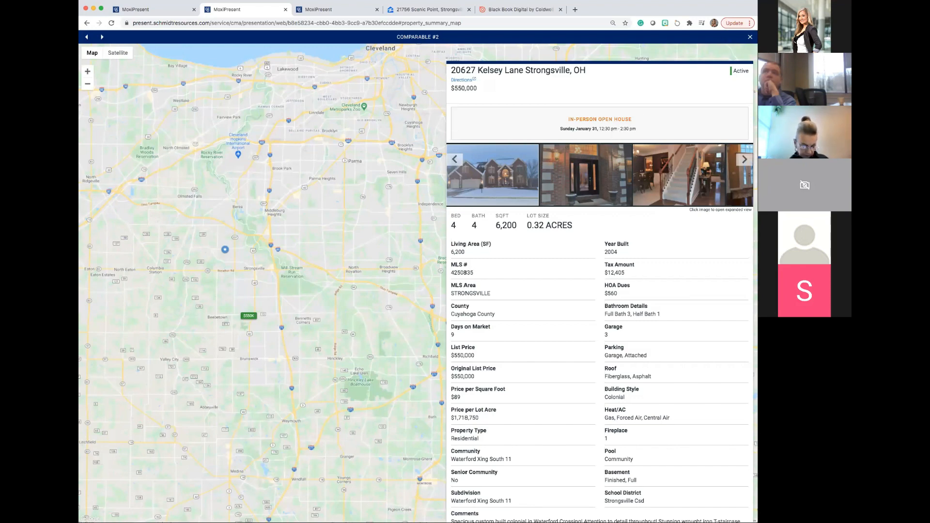
left_click(751, 37)
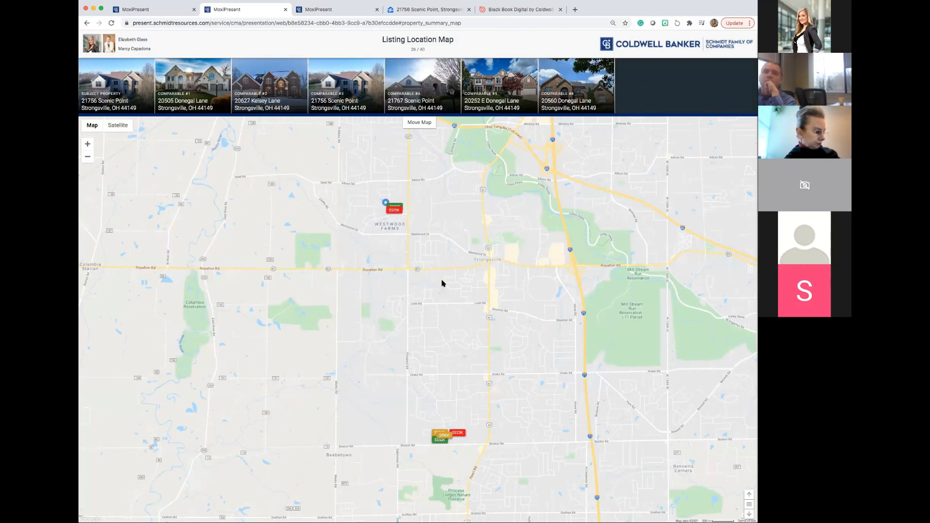
left_click(749, 514)
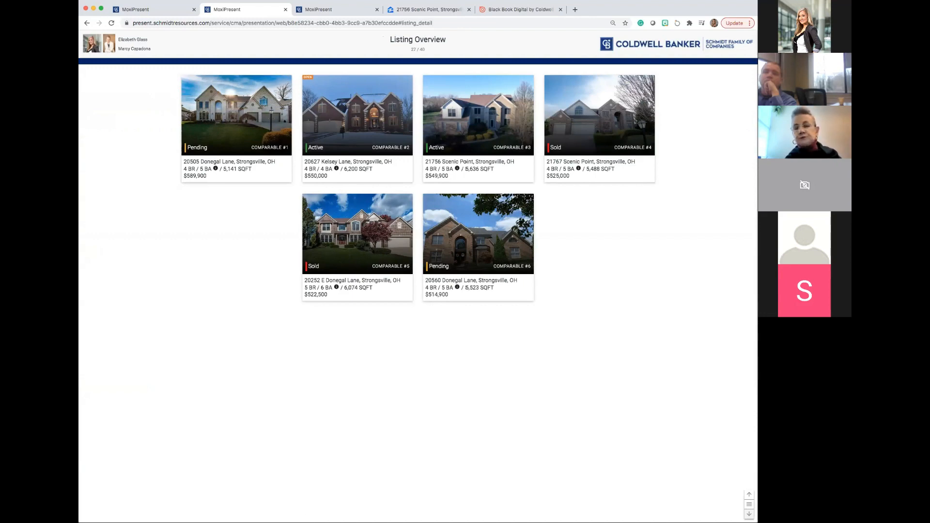
key("Right")
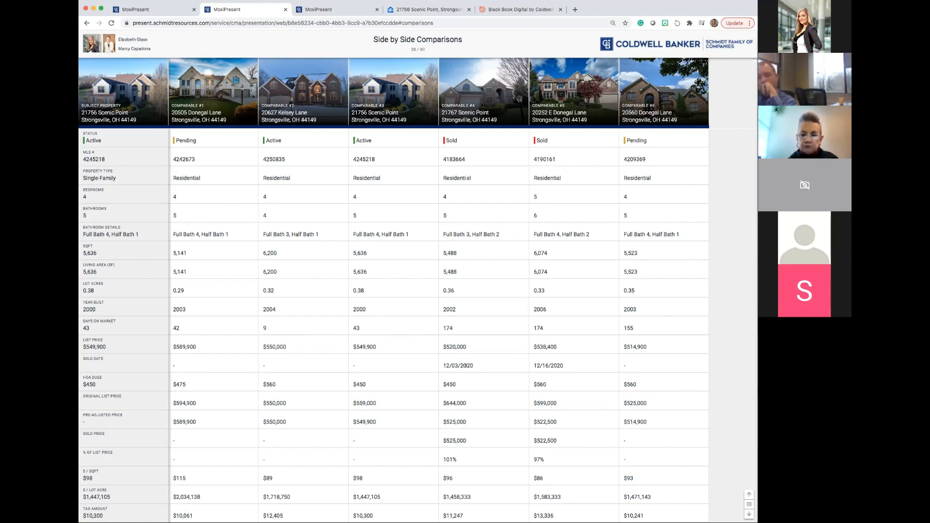
left_click(749, 513)
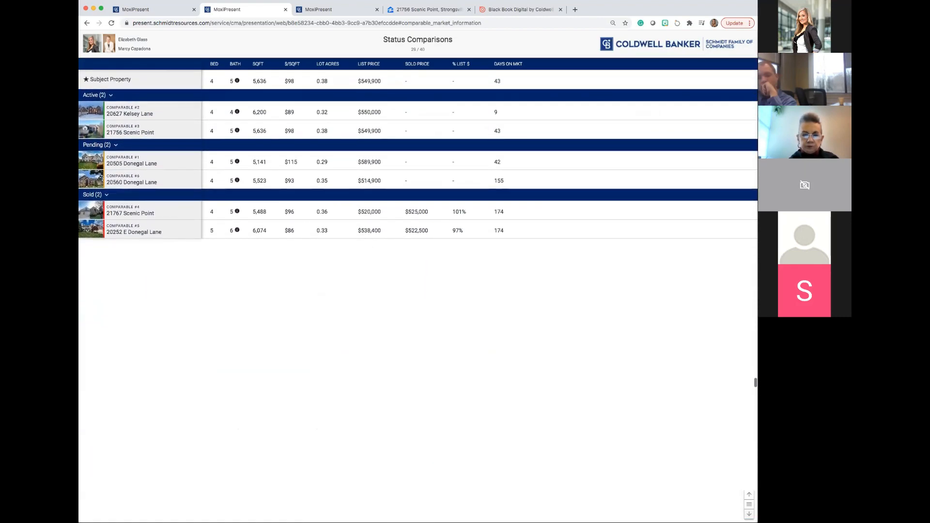
Advance to the Listing Averages page and exclude the Pending and Active listings from its averages.
left_click(749, 514)
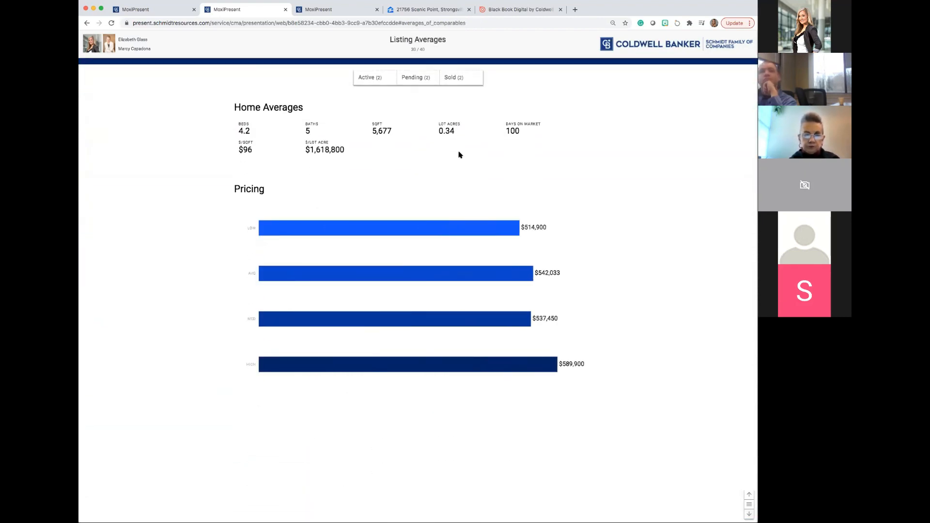
left_click(416, 82)
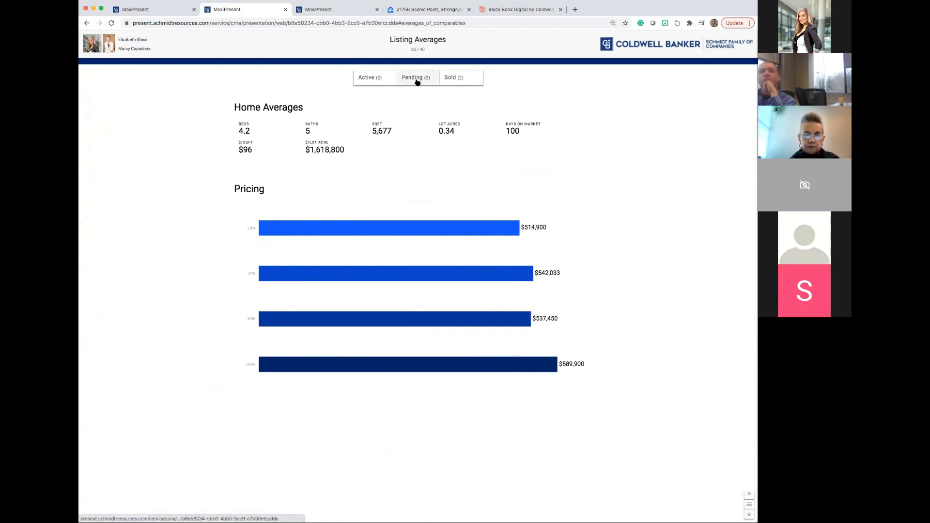
left_click(382, 79)
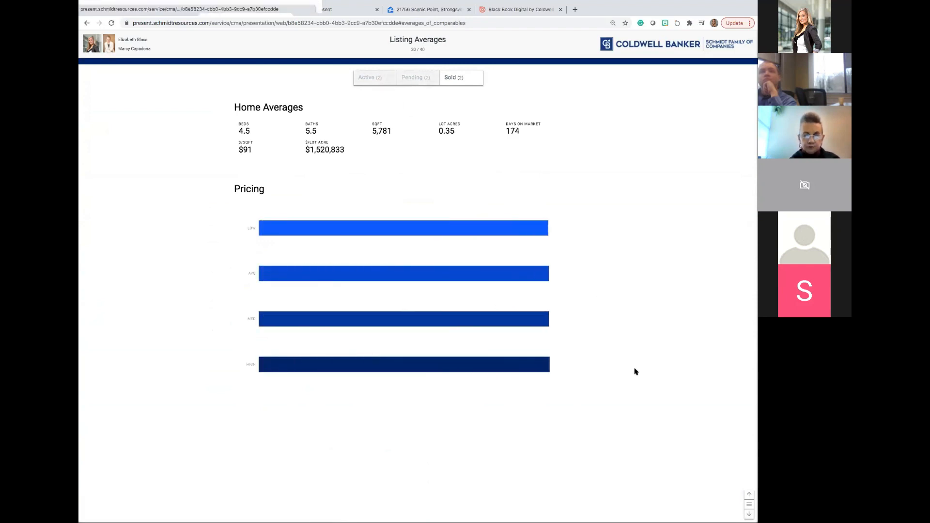
Advance to the Price & Days on Market page and inspect a sold and an active listing on the chart.
left_click(749, 514)
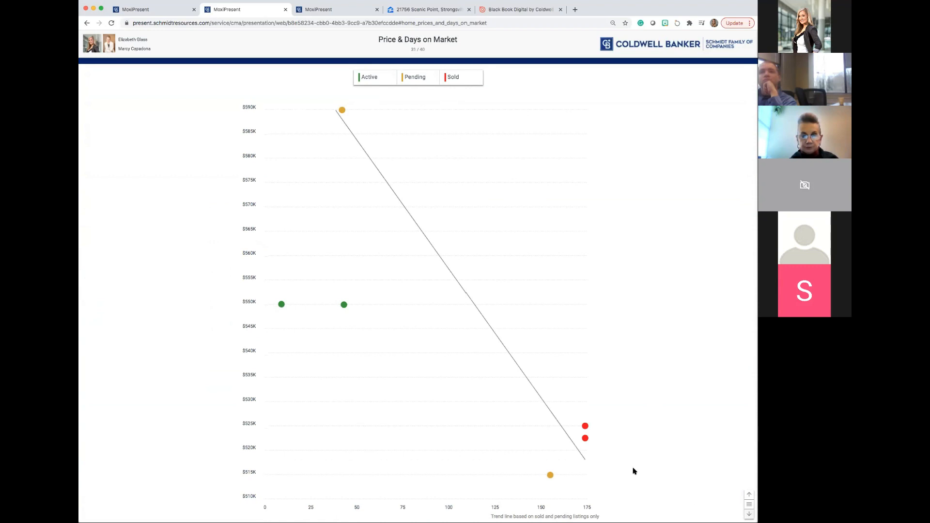
mouse_move(586, 431)
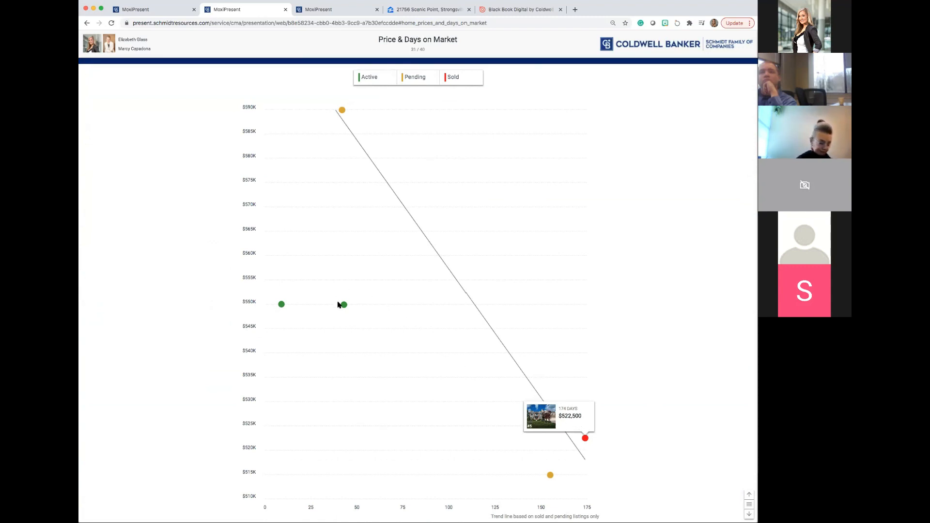
mouse_move(345, 306)
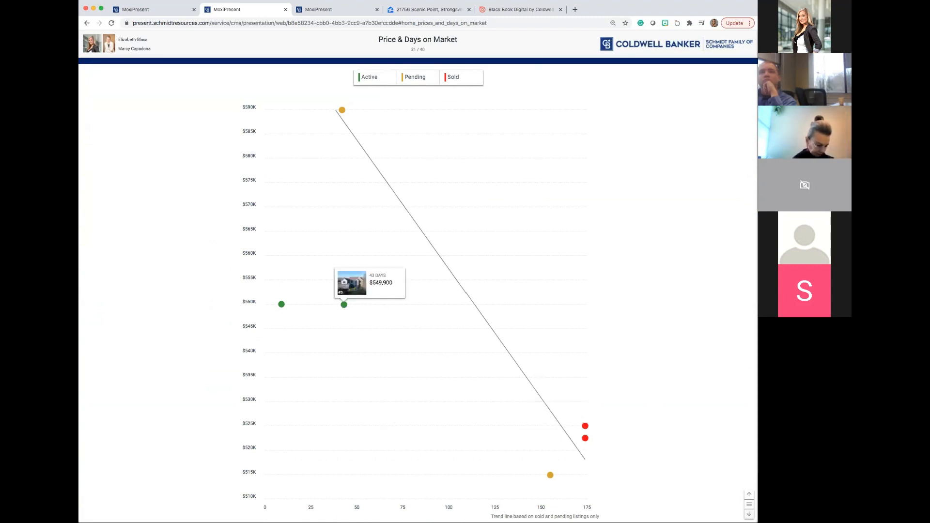
Page forward through Price & Size and Estimate Comparison to Pricing Analysis, and briefly highlight the approximate market value.
left_click(749, 515)
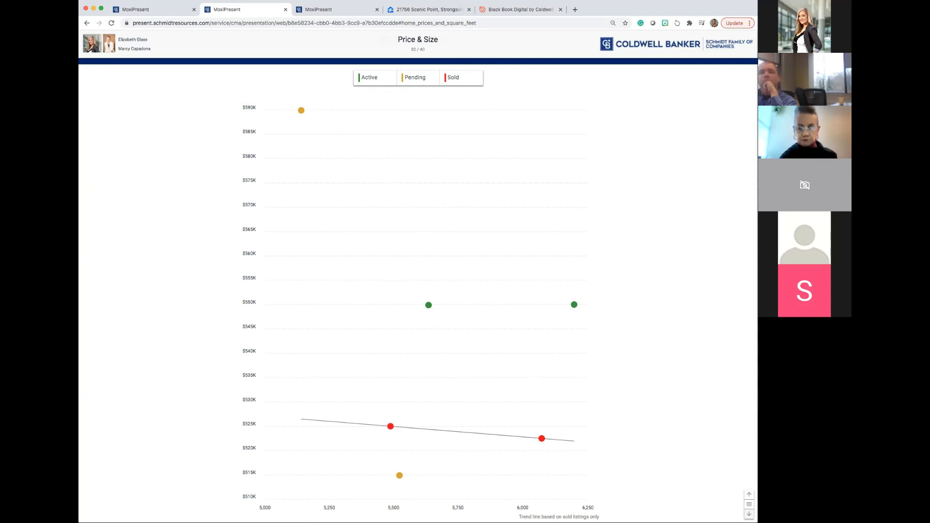
left_click(749, 514)
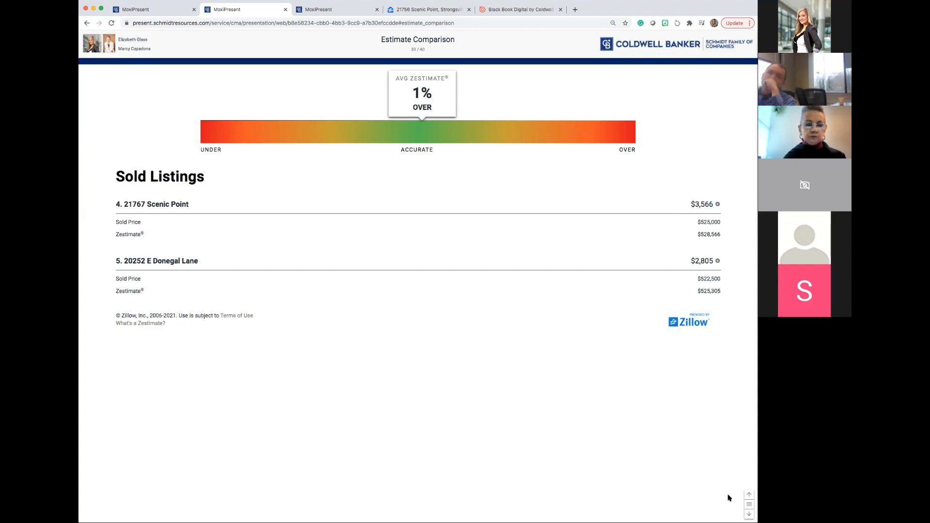
left_click(749, 515)
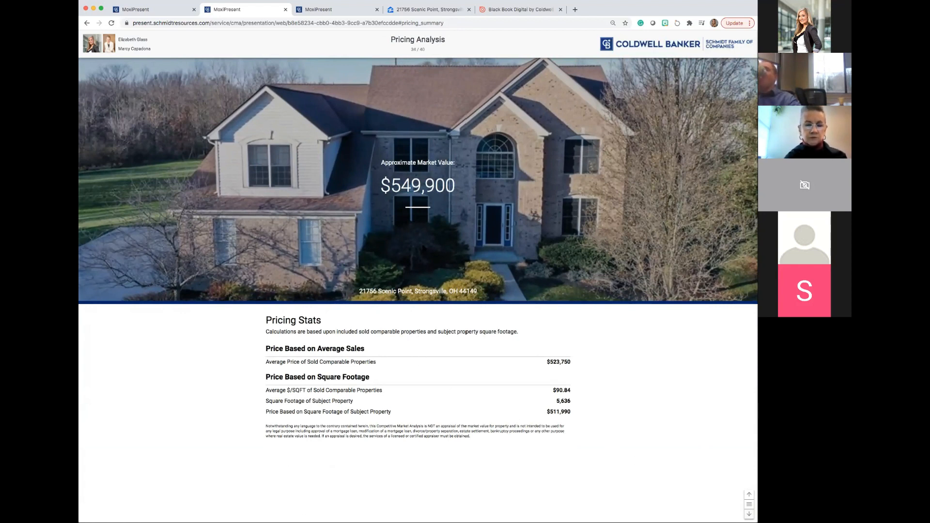
left_click_drag(391, 186, 460, 189)
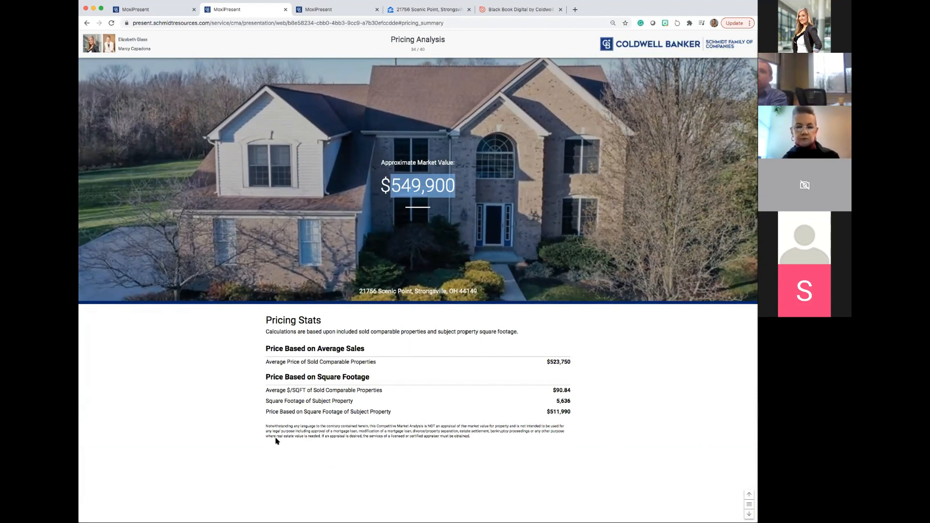
left_click(266, 451)
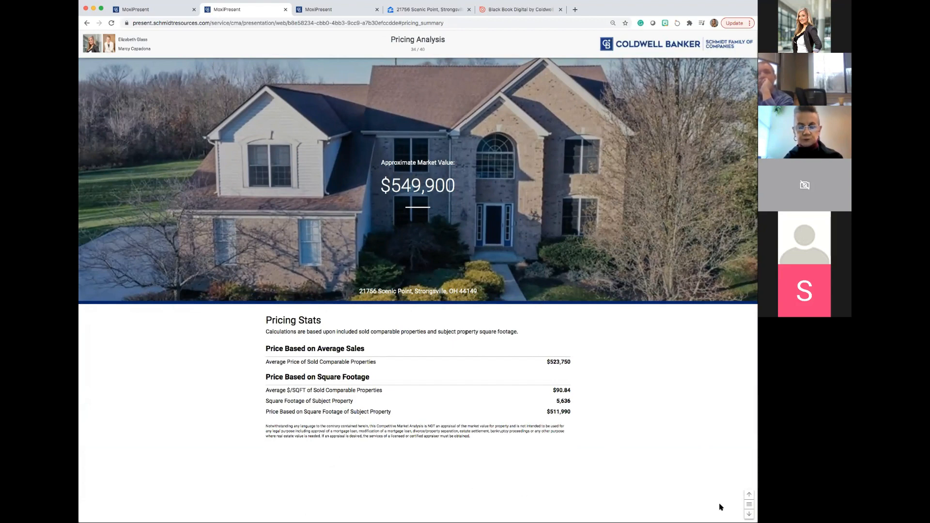
Page forward through Net Proceeds and both agent profiles to the Buyer Profile Intelligence page.
left_click(749, 514)
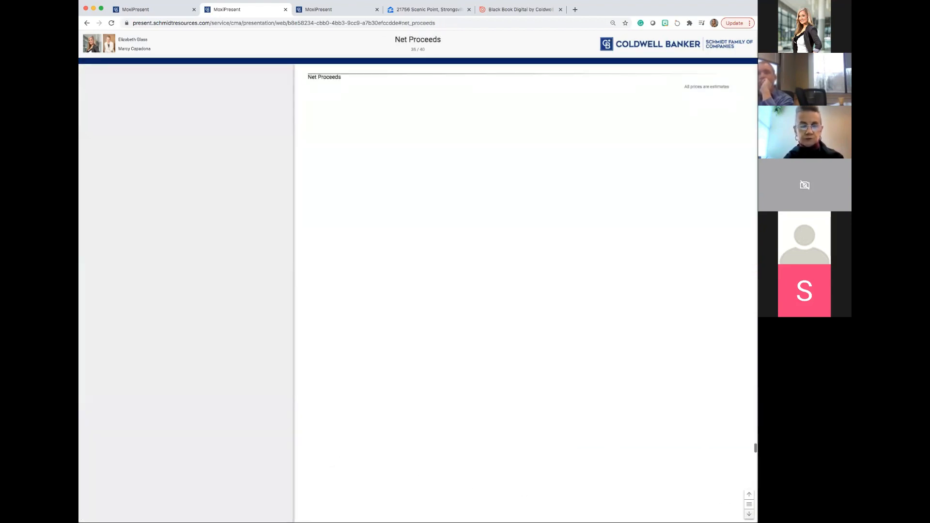
left_click(750, 514)
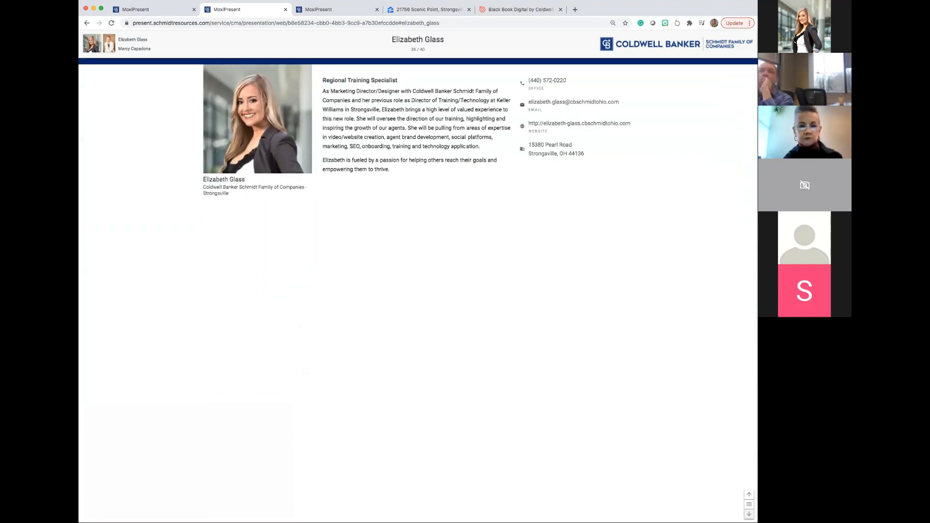
left_click(749, 514)
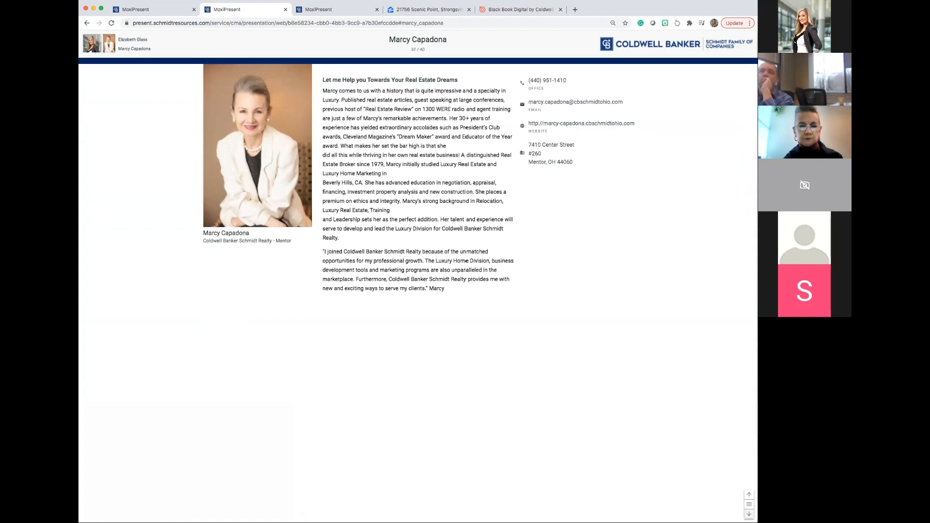
left_click(749, 514)
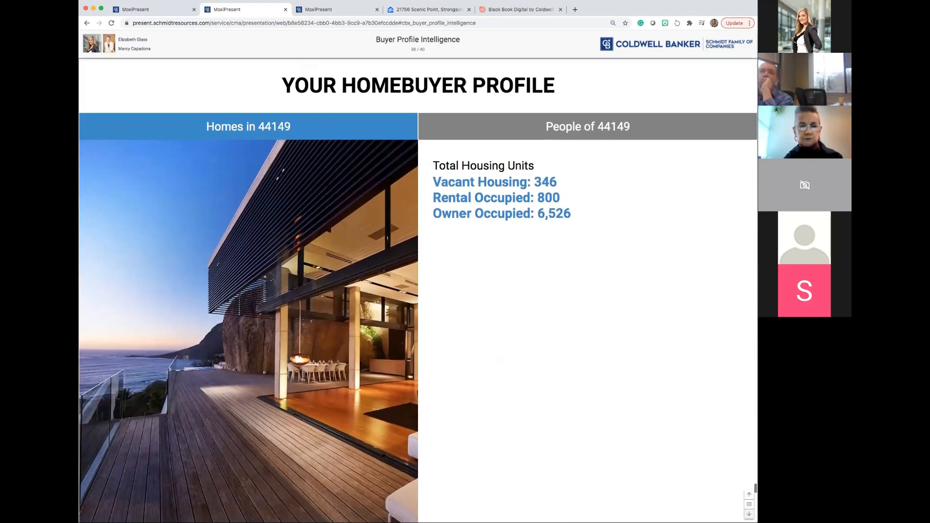
Advance to the Buyer Profile Map page and highlight Twinsburg's most visited websites.
left_click(750, 514)
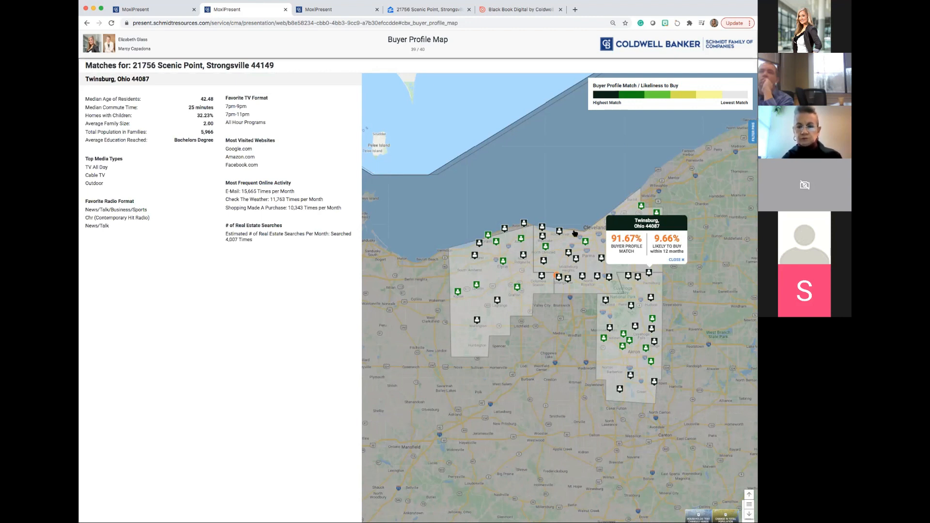
left_click_drag(225, 149, 257, 166)
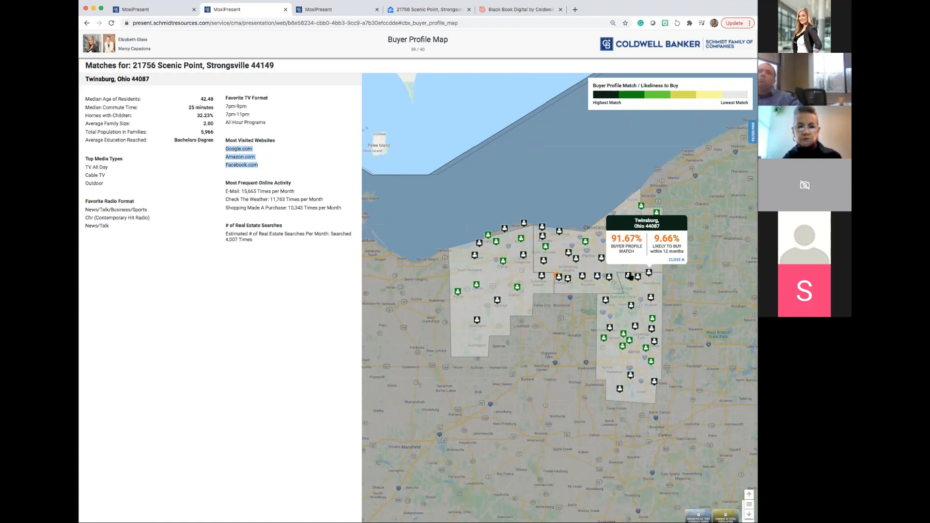
left_click_drag(242, 165, 263, 170)
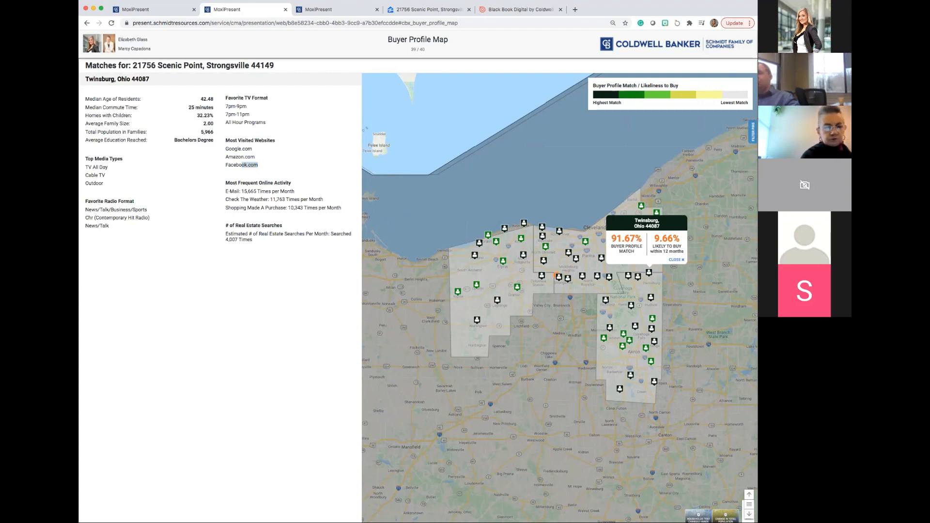
Advance to the final YOUR EXTRAORDINARY HOME page and close the web presentation to return to the editor.
left_click(749, 514)
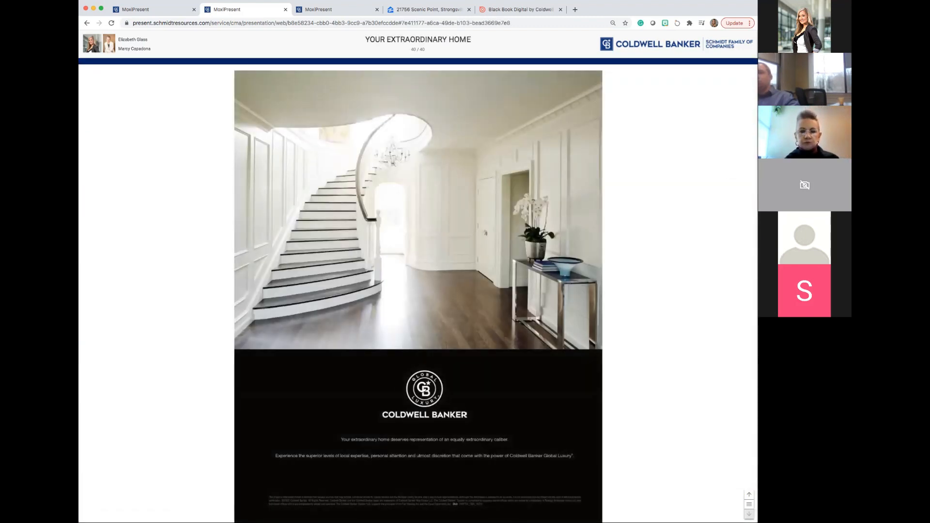
left_click(286, 9)
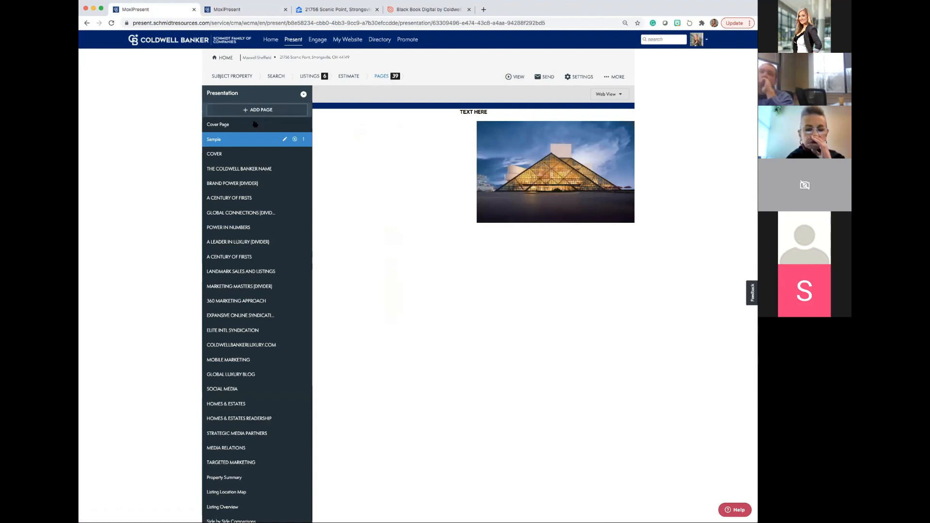
Remove the Estimate Comparison page from the presentation's page list.
left_click(227, 154)
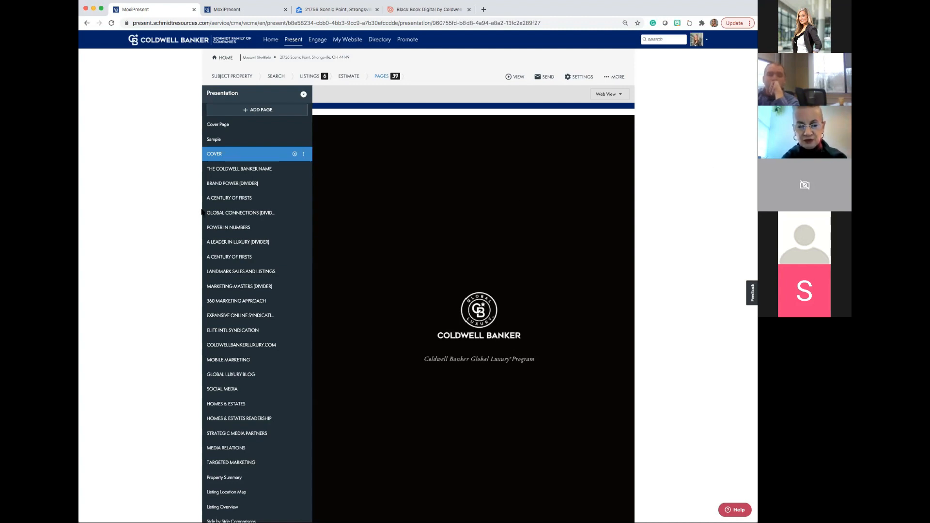
scroll(201, 213, "down", 4)
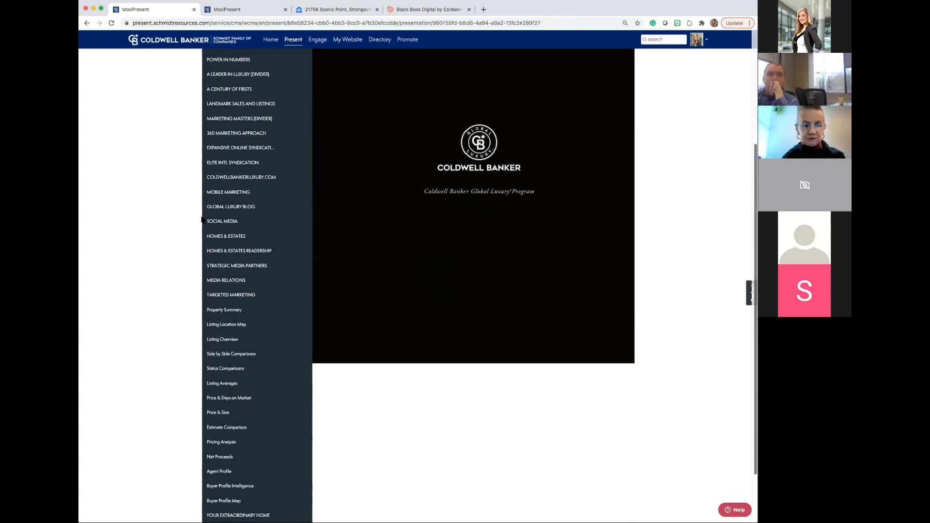
scroll(202, 220, "down", 2)
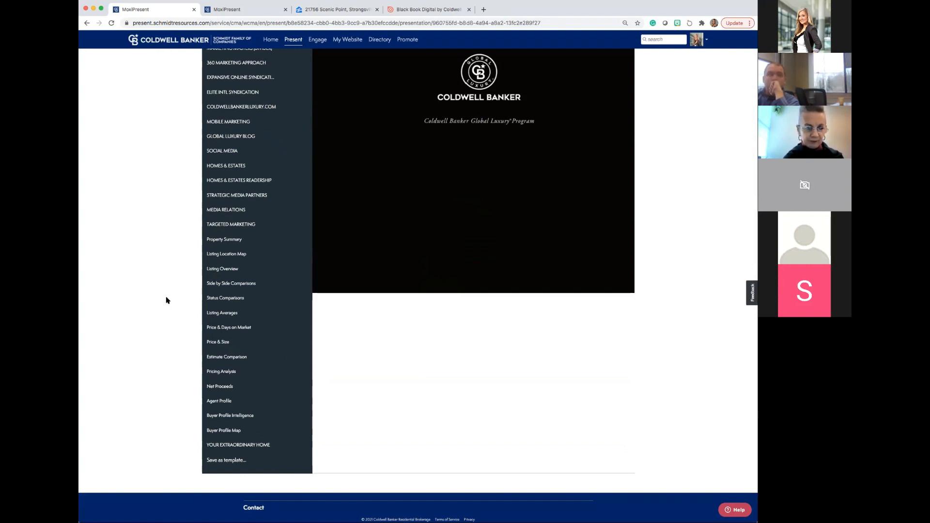
mouse_move(266, 357)
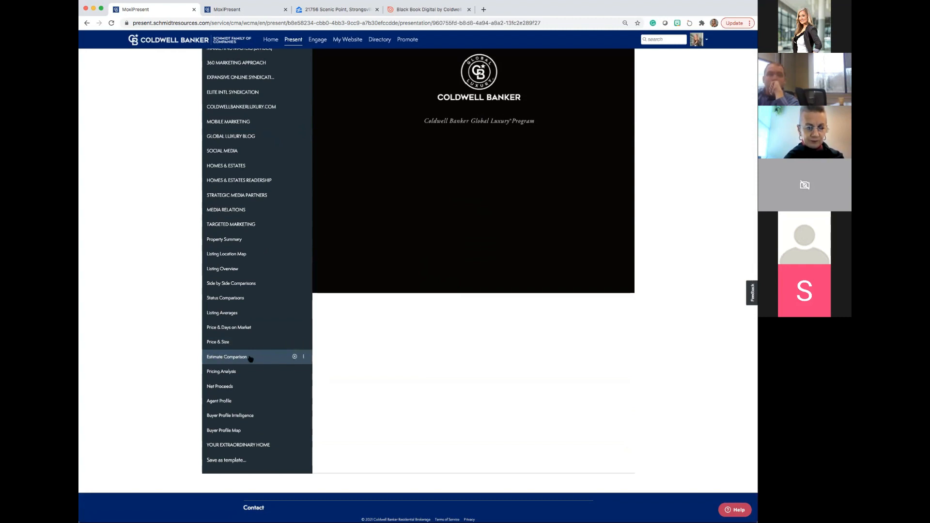
left_click(294, 357)
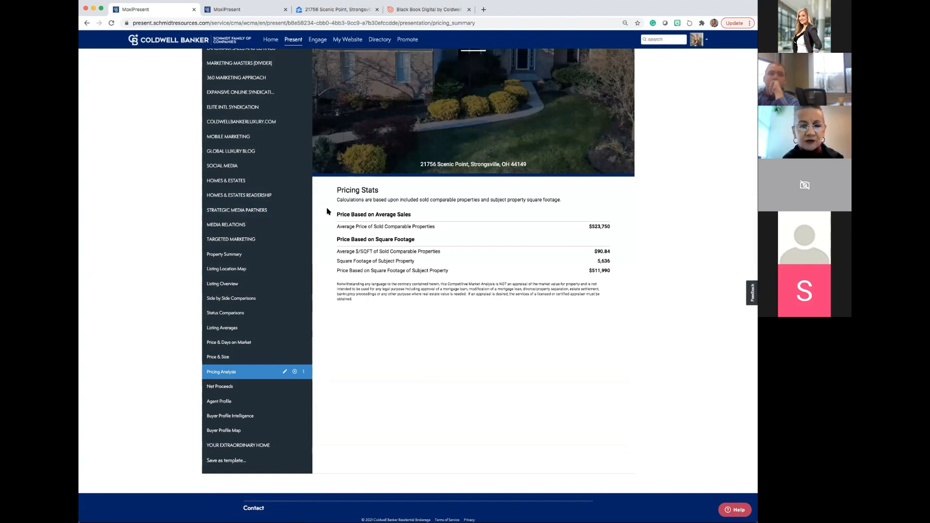
Preview THE COLDWELL BANKER NAME and GLOBAL CONNECTIONS divider pages in the presentation editor.
scroll(328, 212, "up", 3)
scroll(327, 211, "up", 2)
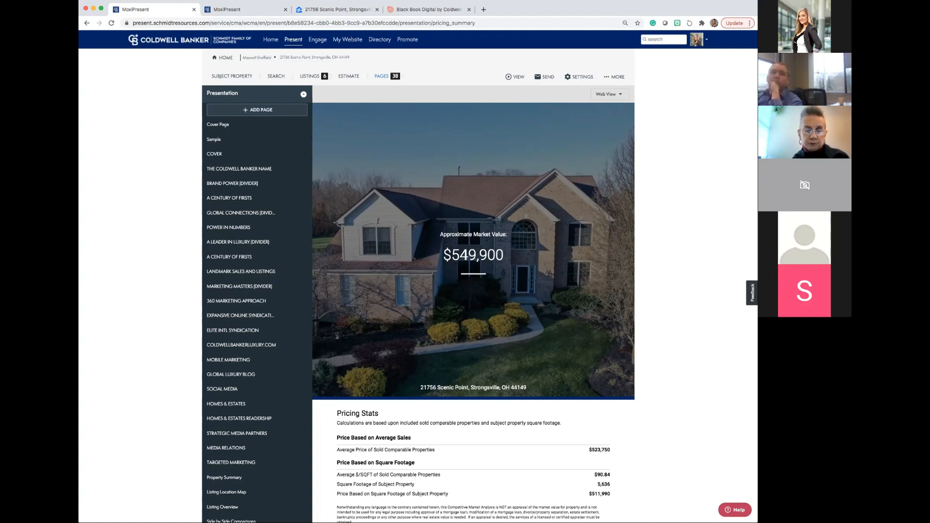
left_click(254, 172)
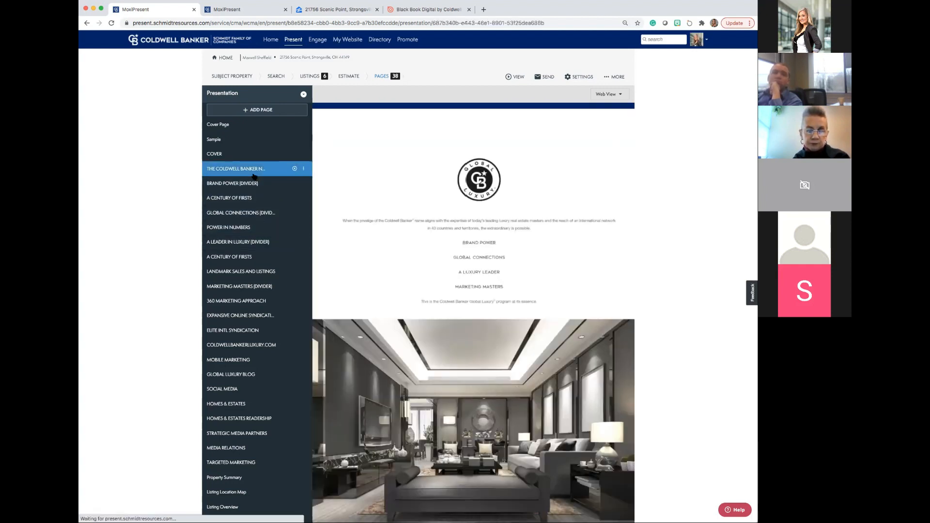
left_click(249, 215)
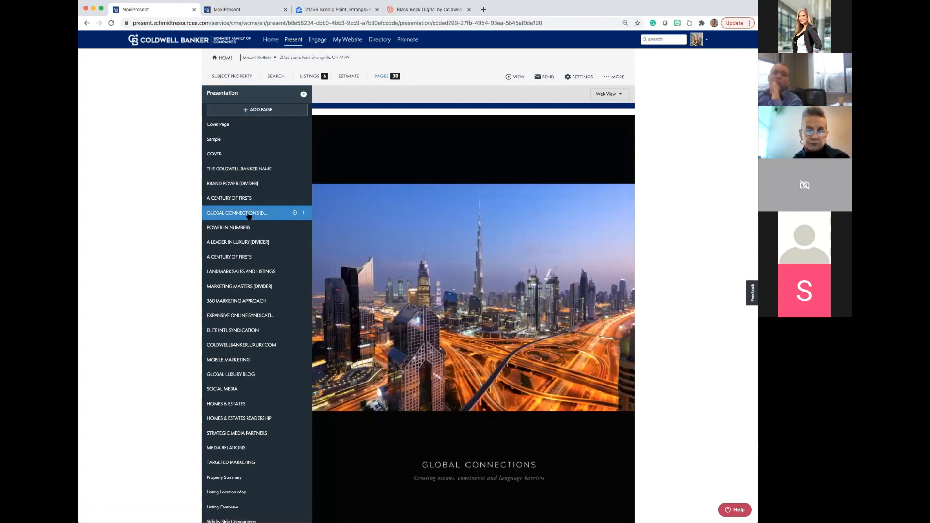
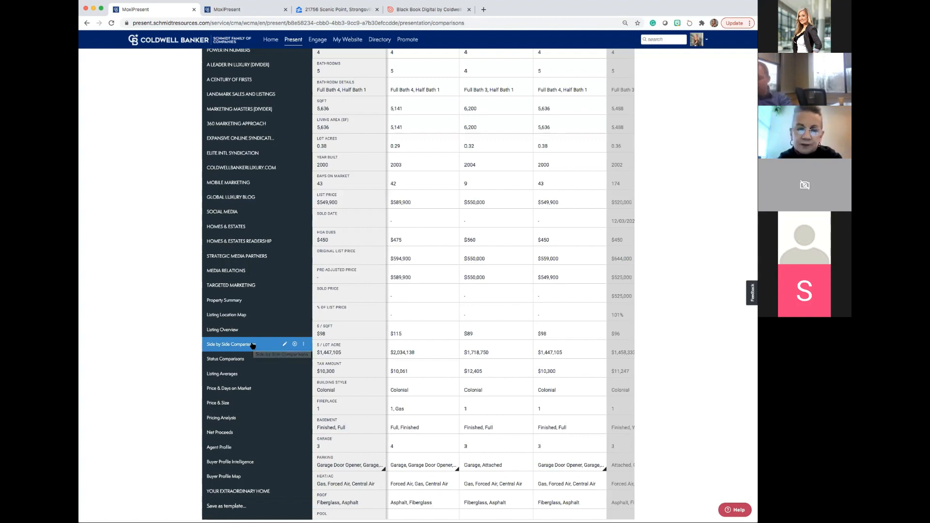
Preview the MARKETING MASTERS divider and compare it with the Black Book on issuu, viewing its spreads from EXPANSIVE ONLINE SYNDICATION through TARGETED MARKETING.
left_click(246, 110)
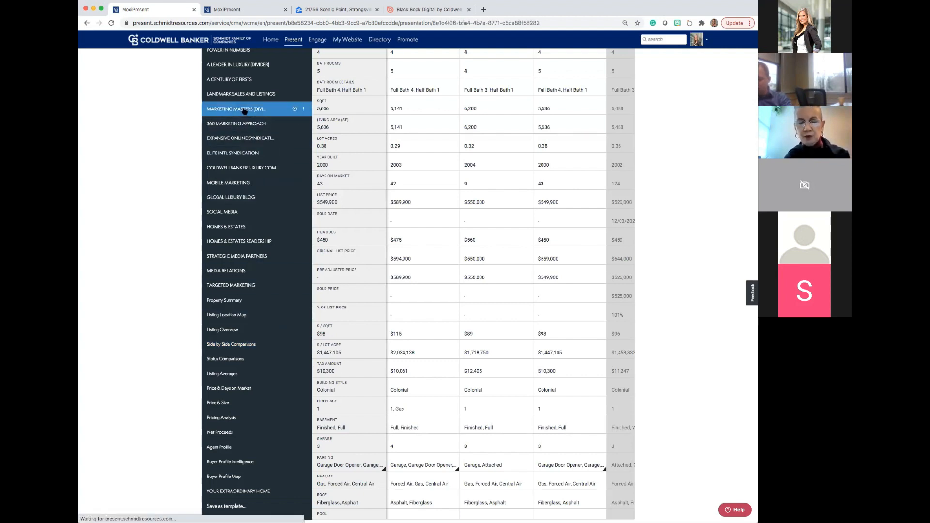
left_click(420, 10)
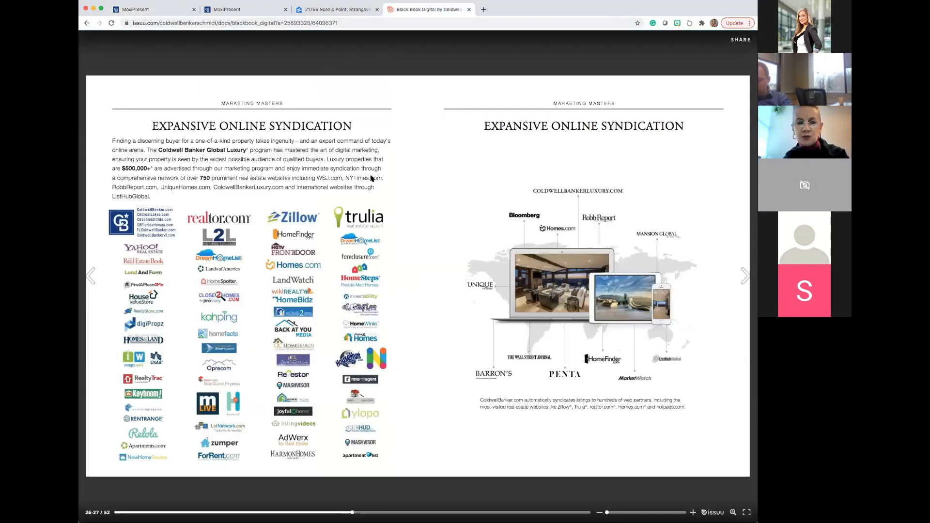
left_click(746, 276)
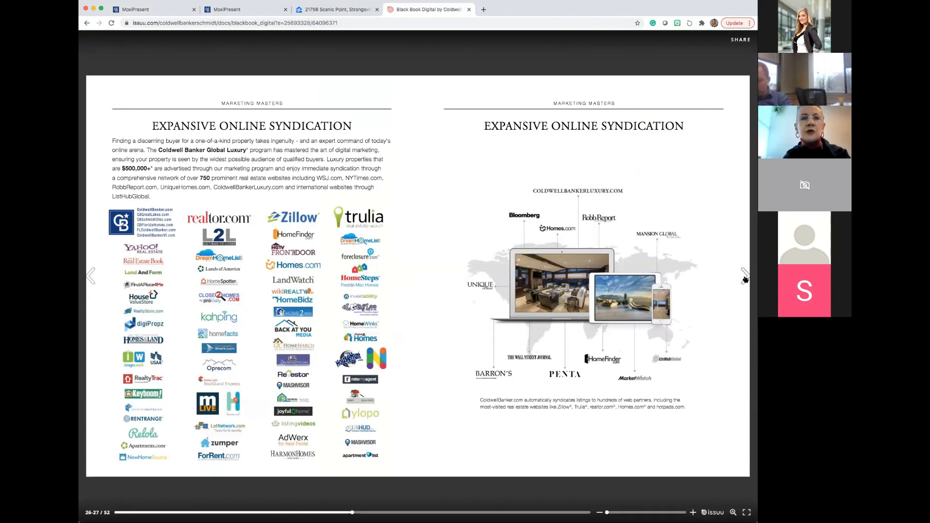
left_click(745, 276)
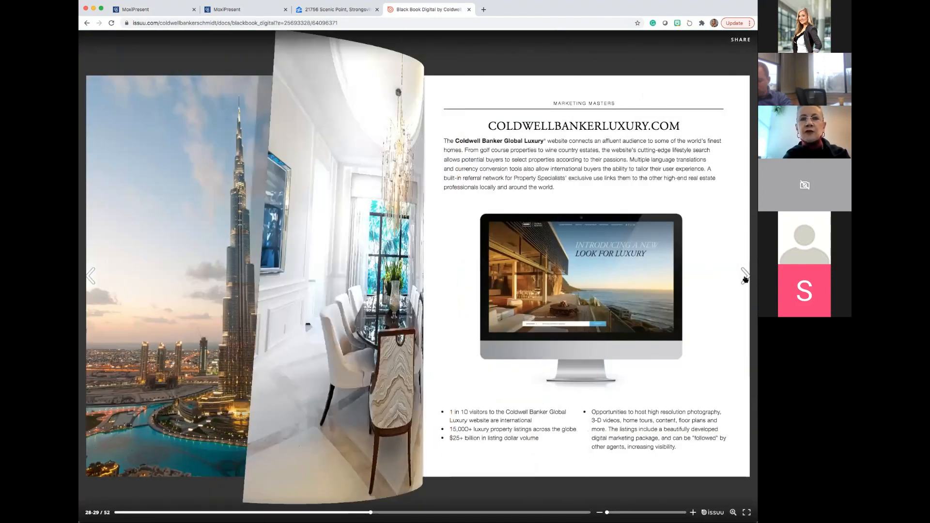
left_click(745, 276)
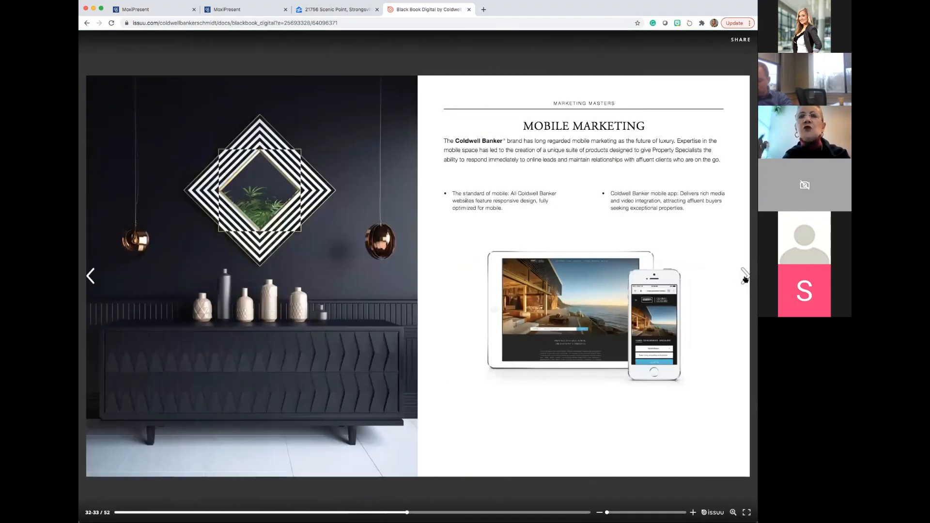
left_click(745, 276)
left_click(745, 276)
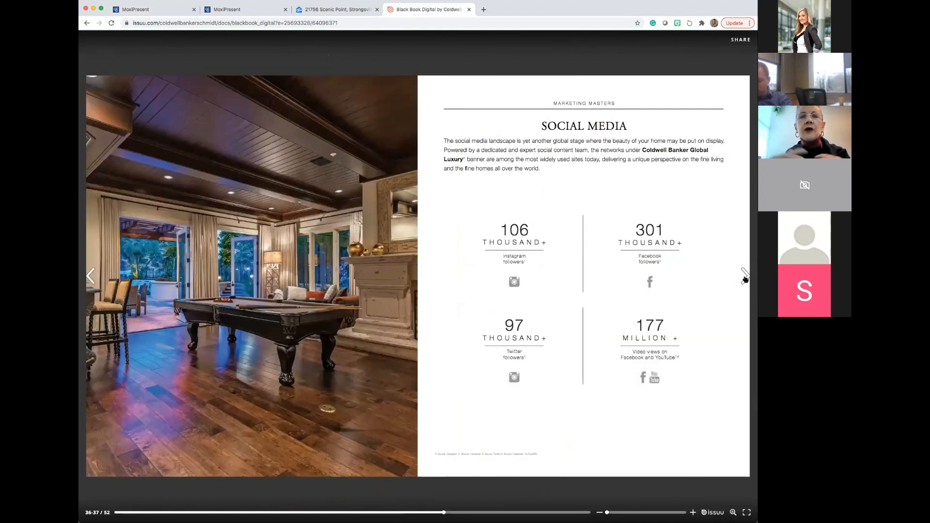
left_click(745, 276)
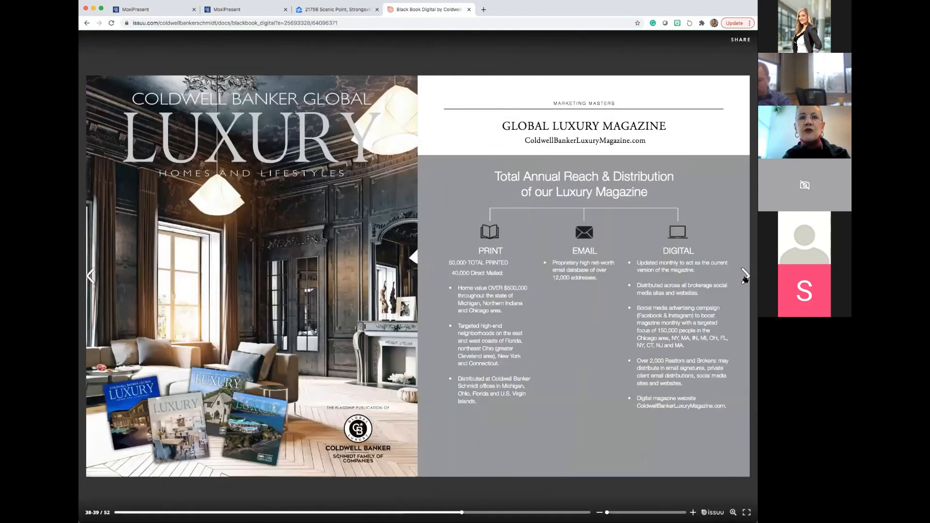
left_click(745, 277)
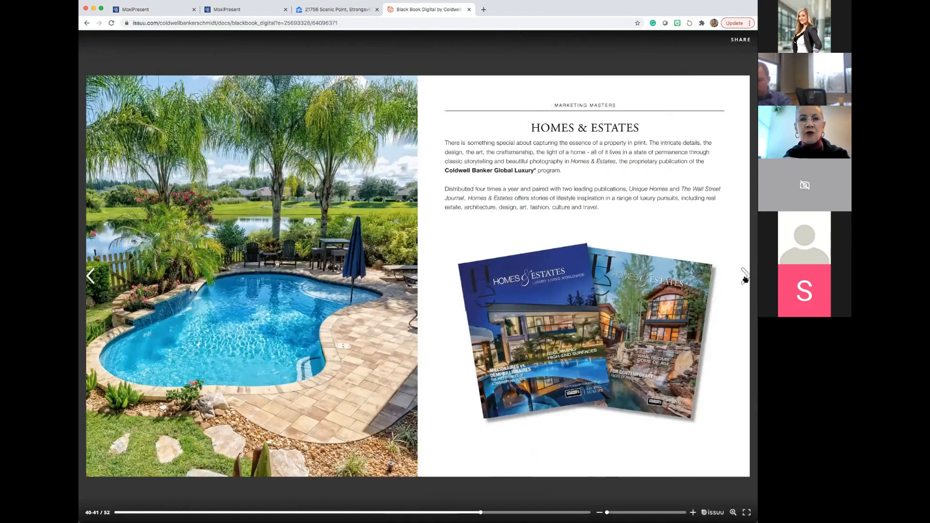
left_click(745, 276)
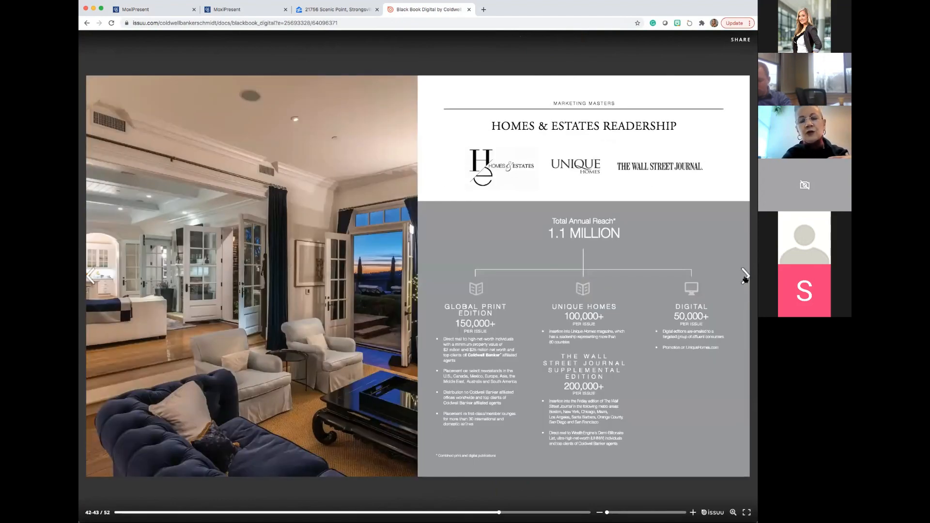
left_click(746, 276)
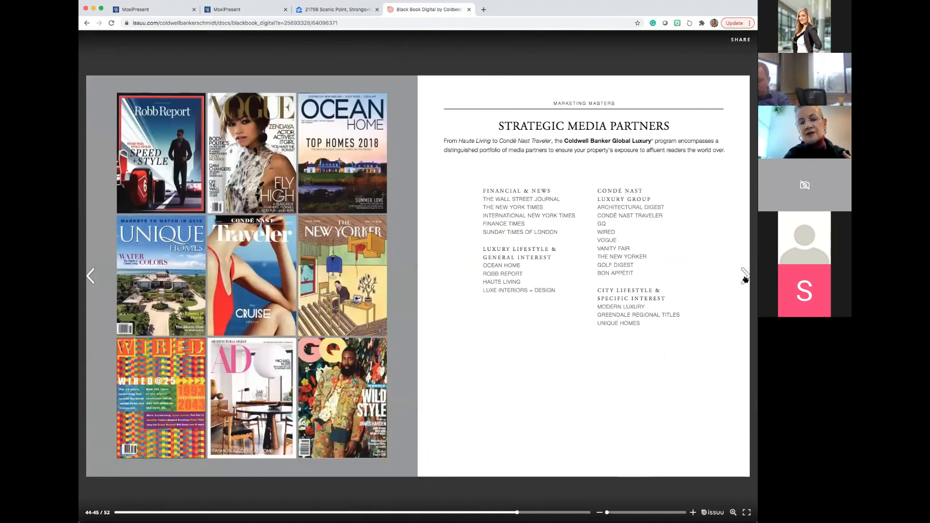
left_click(745, 276)
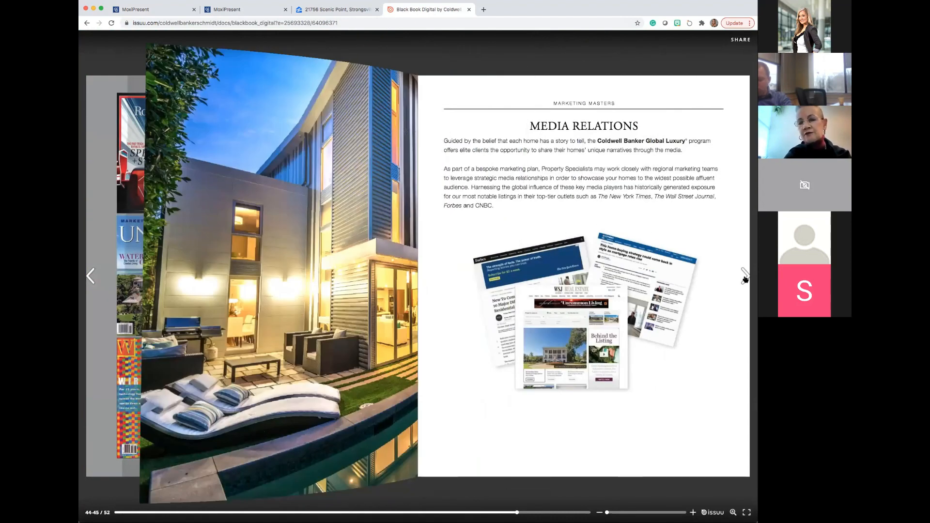
left_click(745, 276)
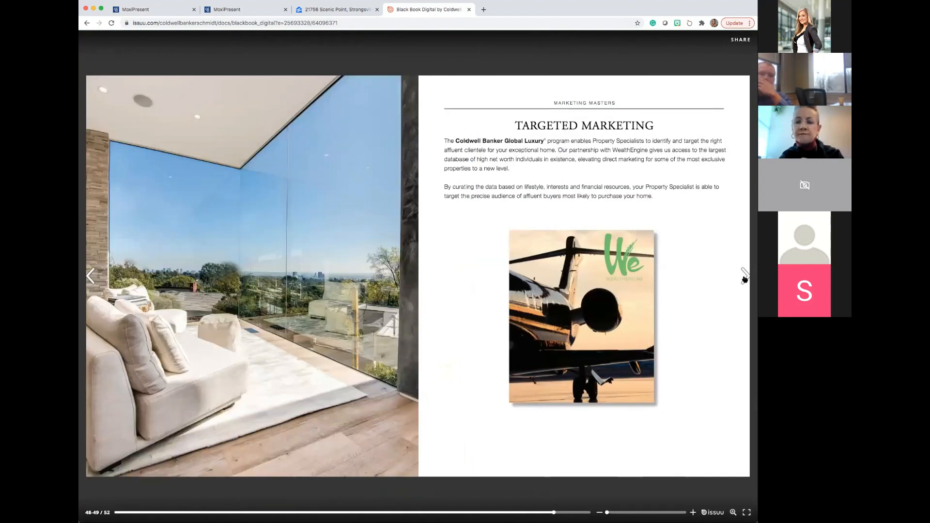
Page back through the Black Book from TARGETED MARKETING to the EXPANSIVE ONLINE SYNDICATION spread.
left_click(90, 276)
left_click(90, 276)
left_click(89, 275)
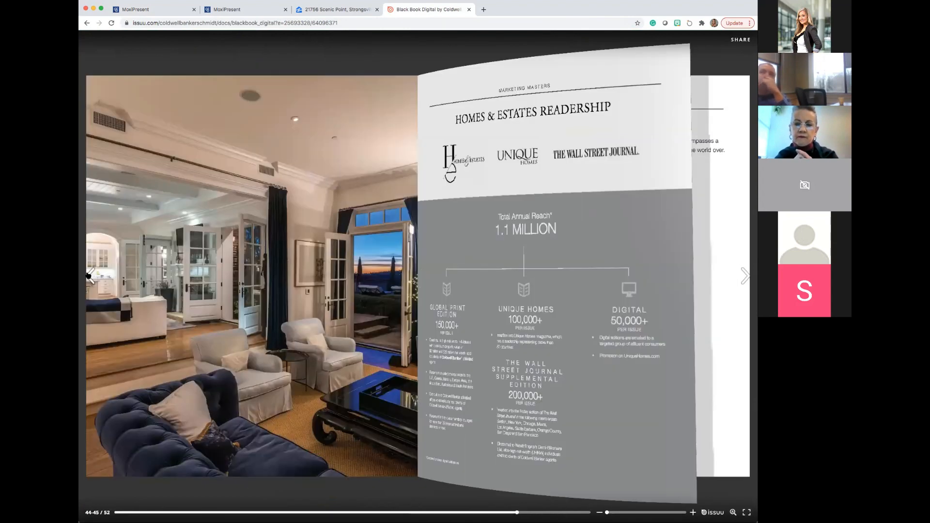
left_click(90, 276)
left_click(90, 275)
left_click(89, 276)
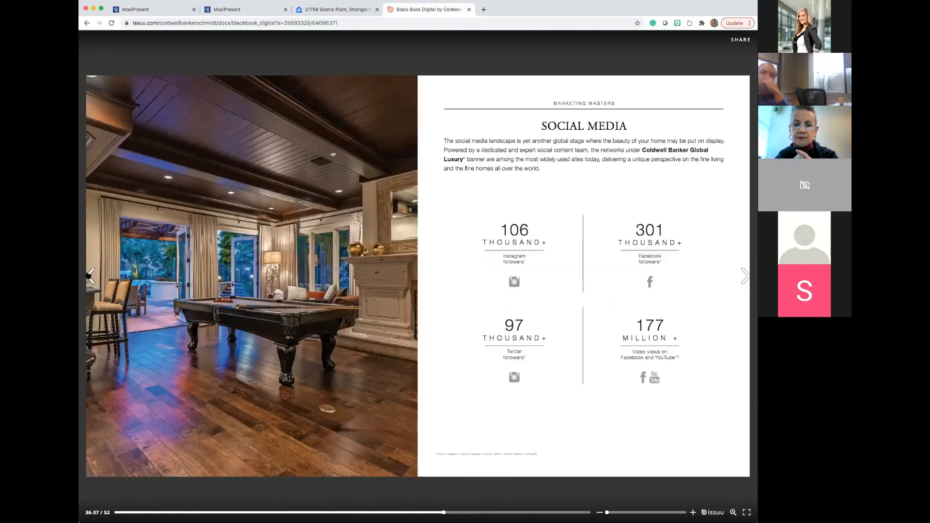
left_click(90, 276)
left_click(90, 275)
left_click(90, 275)
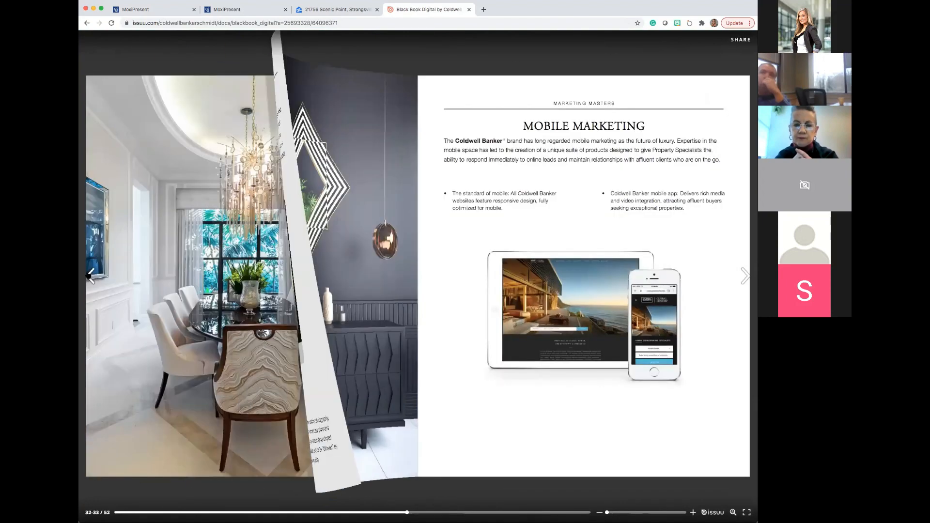
left_click(89, 276)
left_click(89, 276)
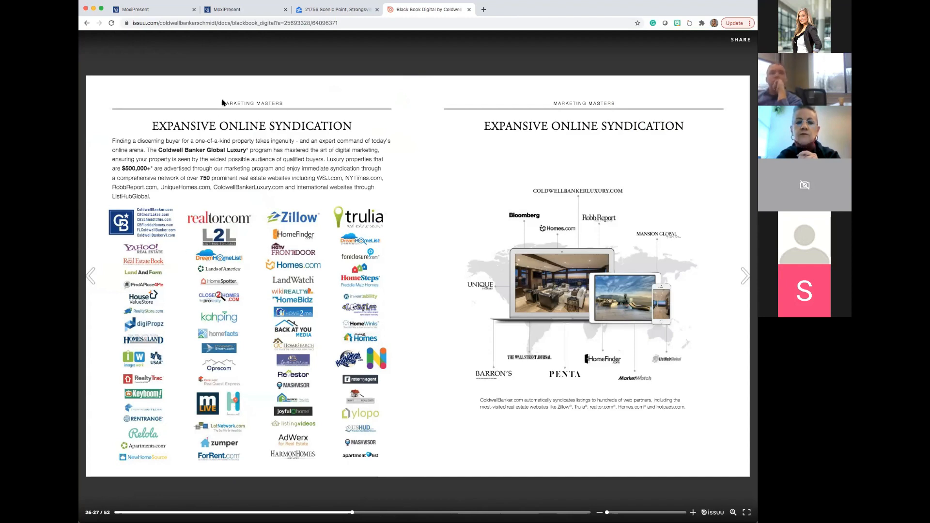
Return to the MoxiPresent editor and view the options for creating a new presentation page.
left_click(238, 11)
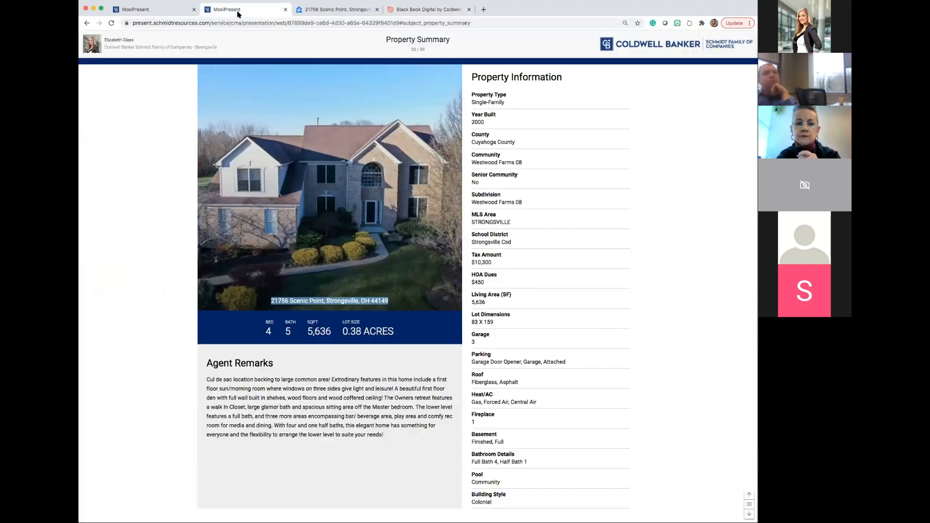
left_click(175, 12)
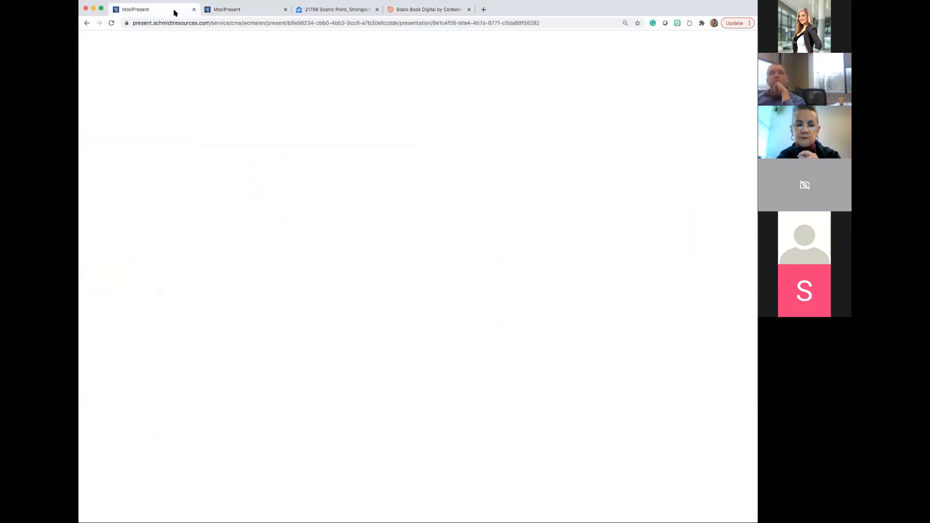
scroll(247, 79, "up", 5)
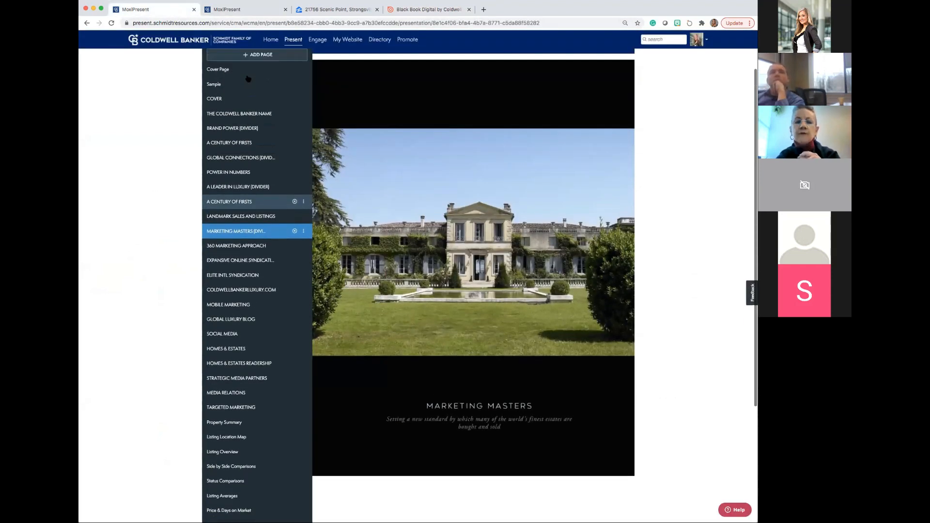
left_click(256, 107)
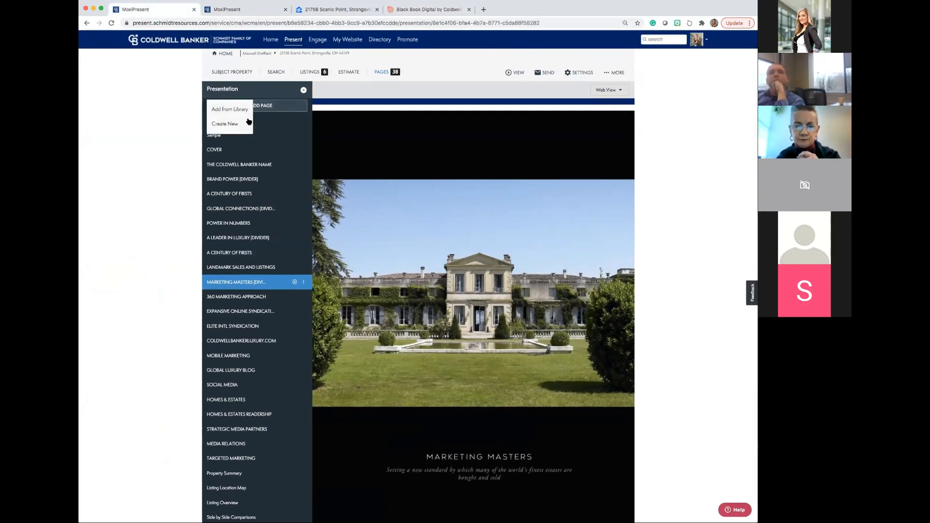
left_click(246, 124)
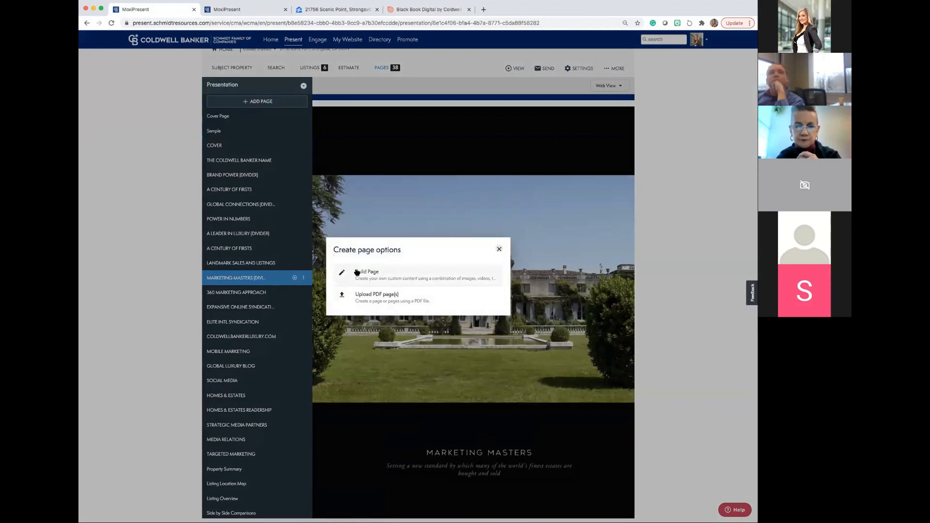
left_click(498, 249)
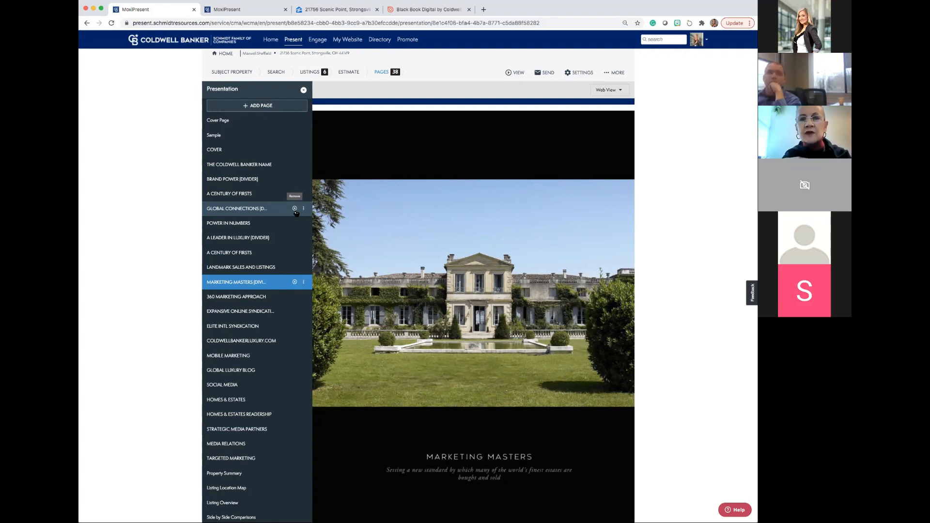
Preview the second A CENTURY OF FIRSTS page and the GLOBAL LUXURY BLOG page in the presentation.
left_click(247, 252)
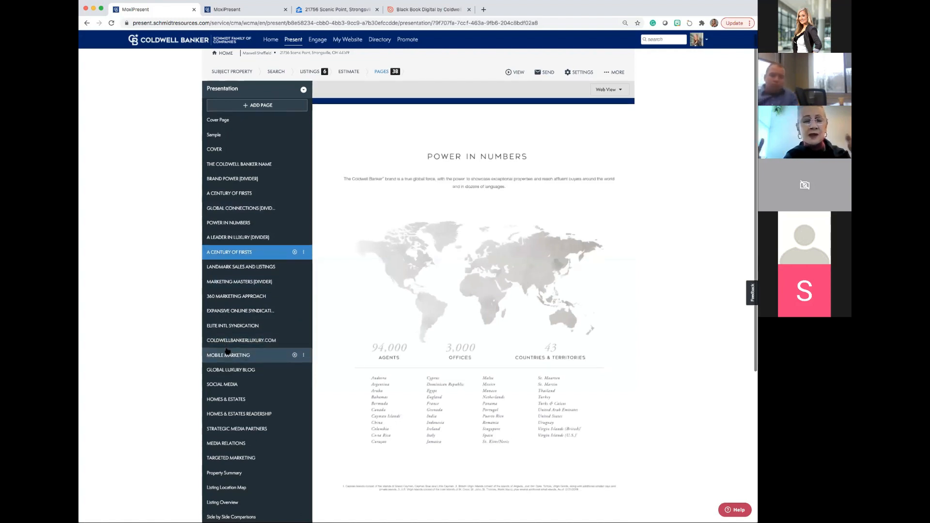
scroll(227, 351, "down", 2)
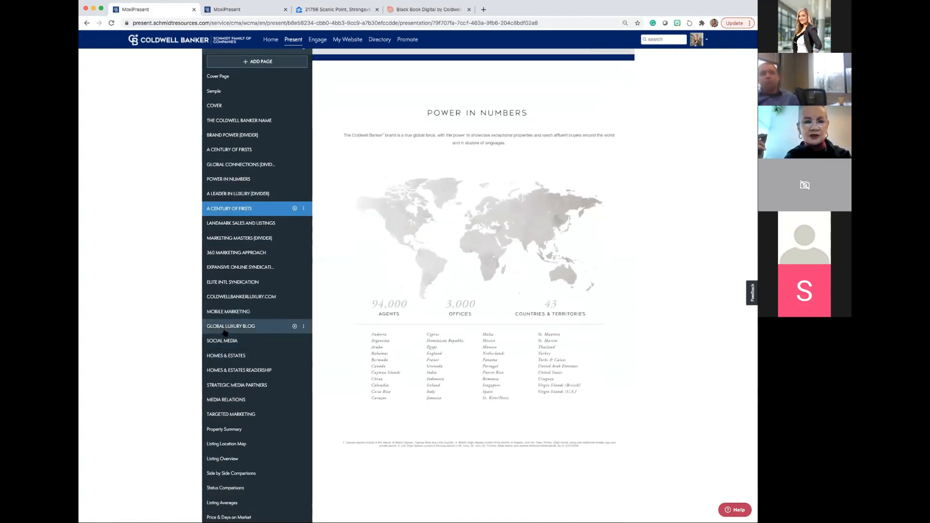
left_click(224, 331)
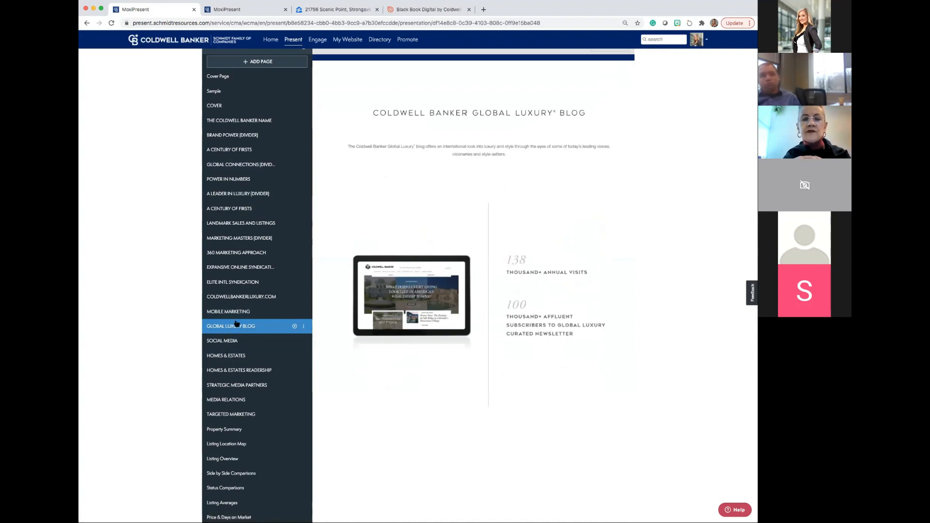
Build a new custom page using the layout with a header above two columns, and add a text block to the header.
scroll(345, 226, "up", 2)
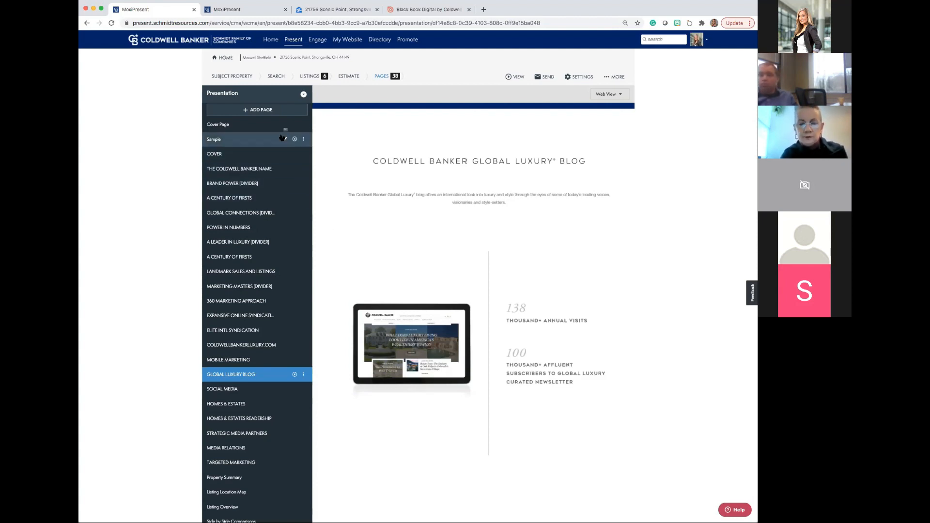
left_click(276, 116)
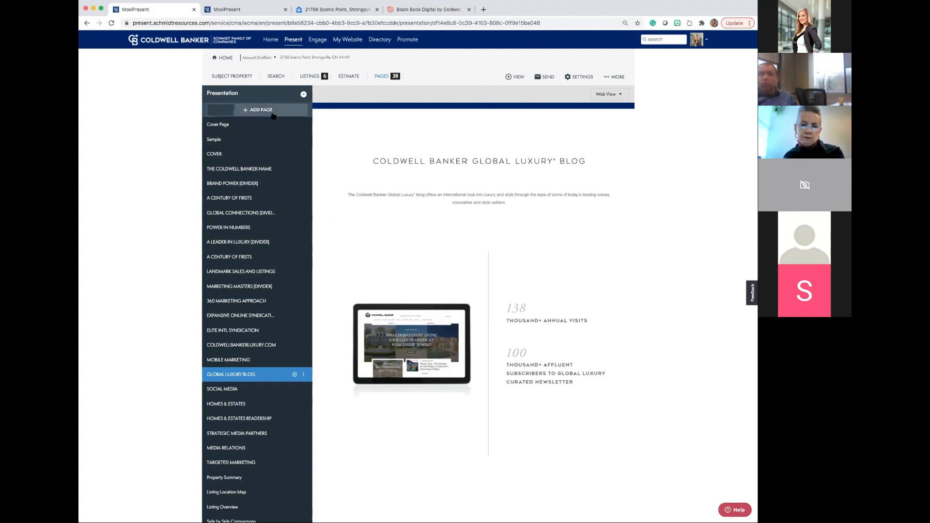
left_click(241, 128)
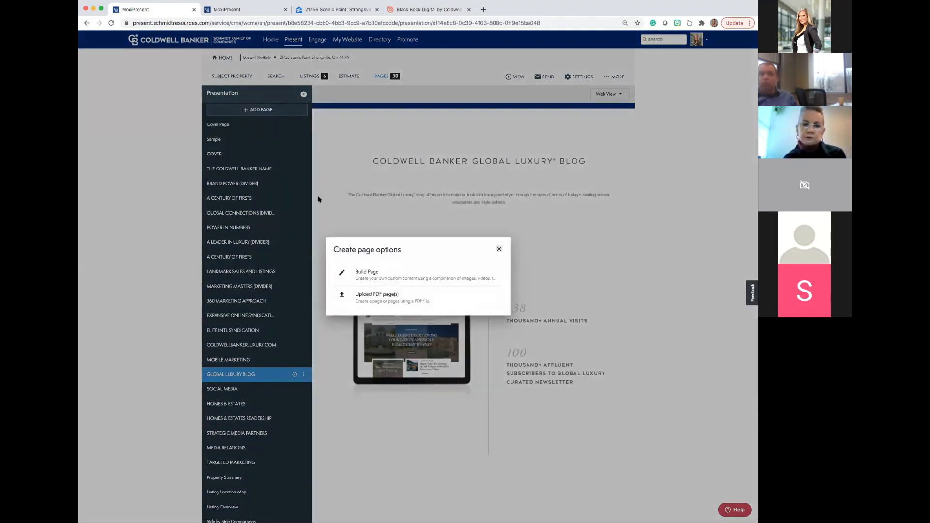
left_click(363, 275)
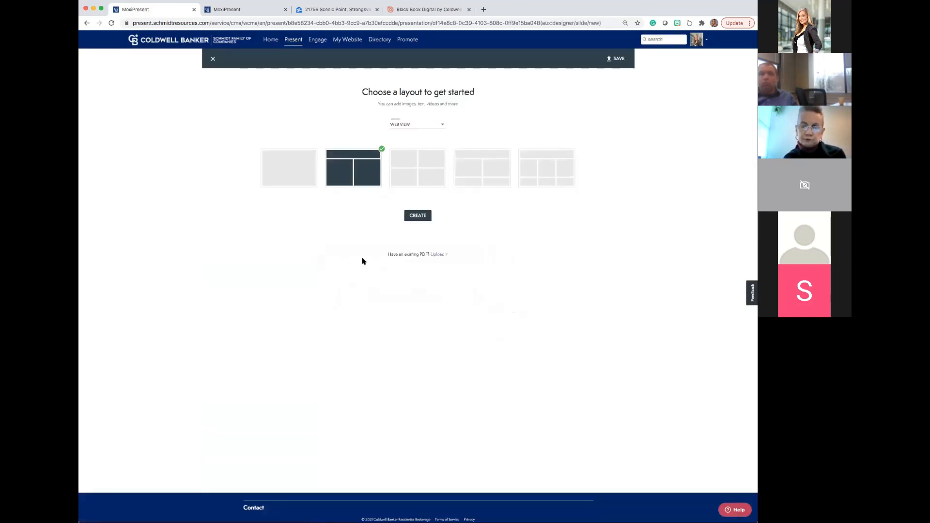
left_click(418, 214)
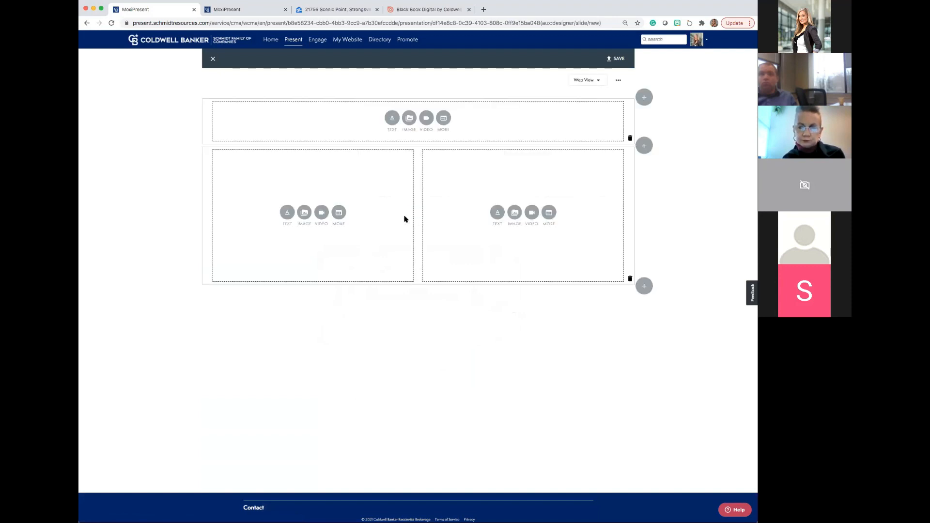
left_click(392, 118)
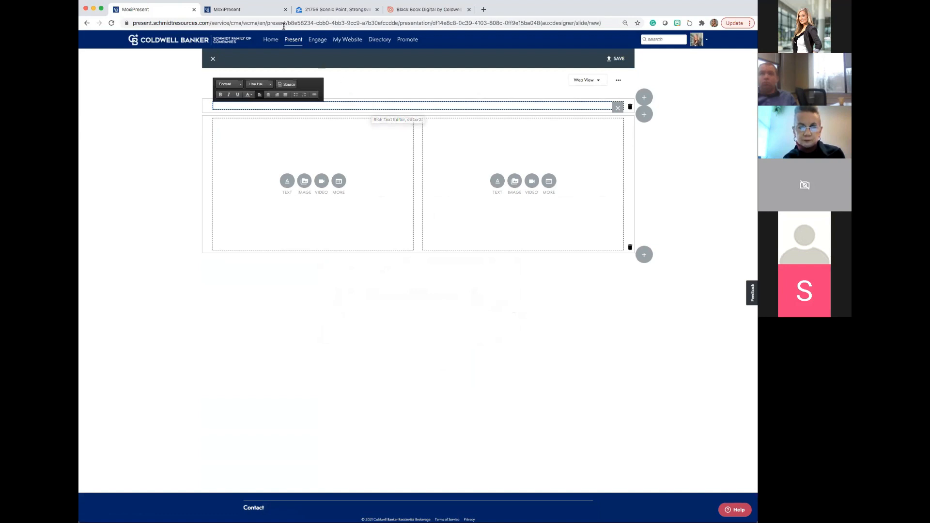
Leave the page designer for the list of presentations and duplicate the most recently updated seller presentation.
left_click(293, 41)
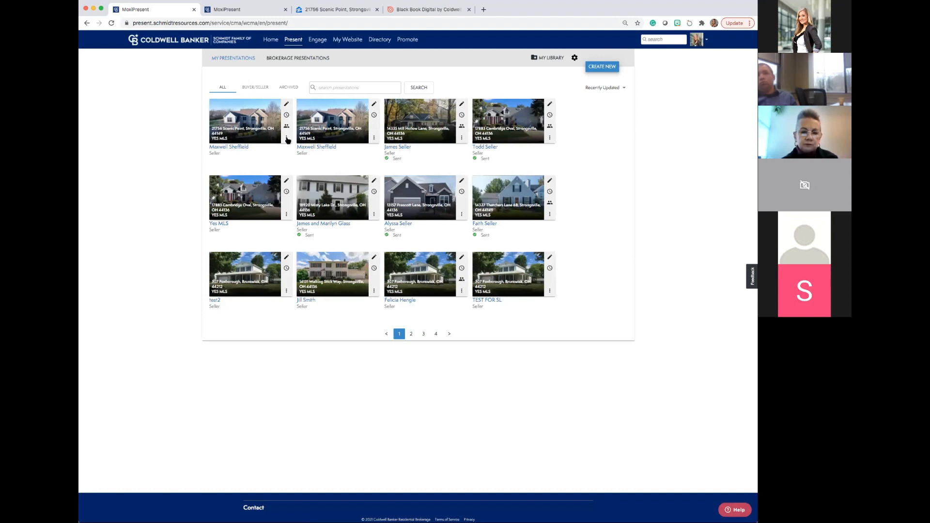
left_click(287, 138)
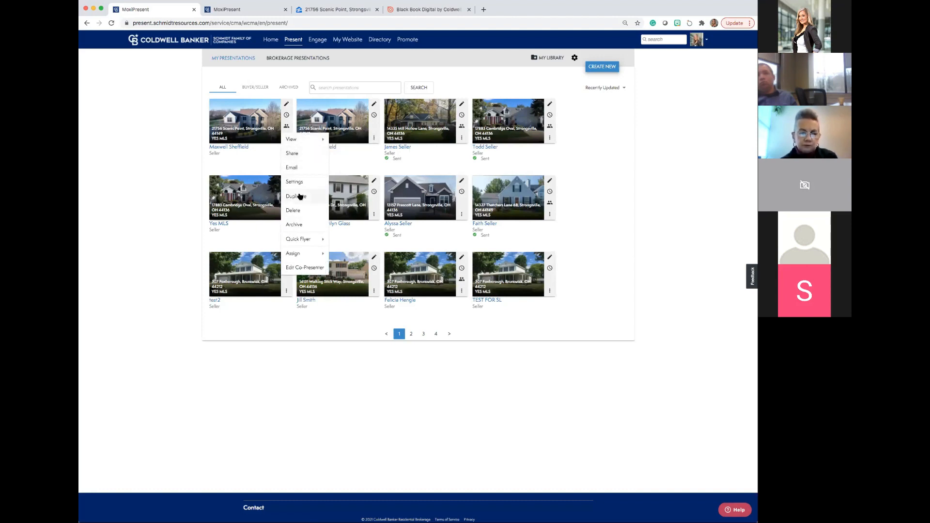
left_click(300, 196)
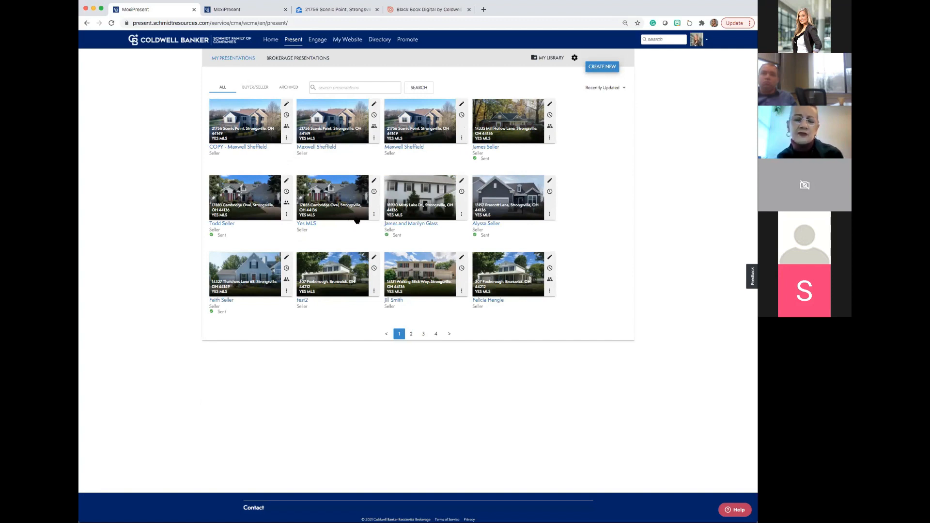
Duplicate the copied seller presentation, open the new duplicate's subject property details, and return to the list of presentations.
left_click(287, 138)
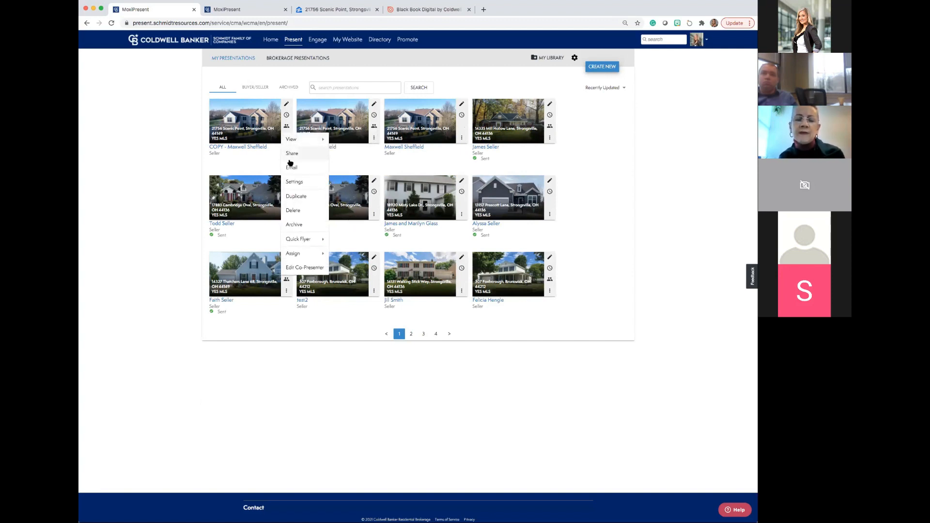
left_click(295, 195)
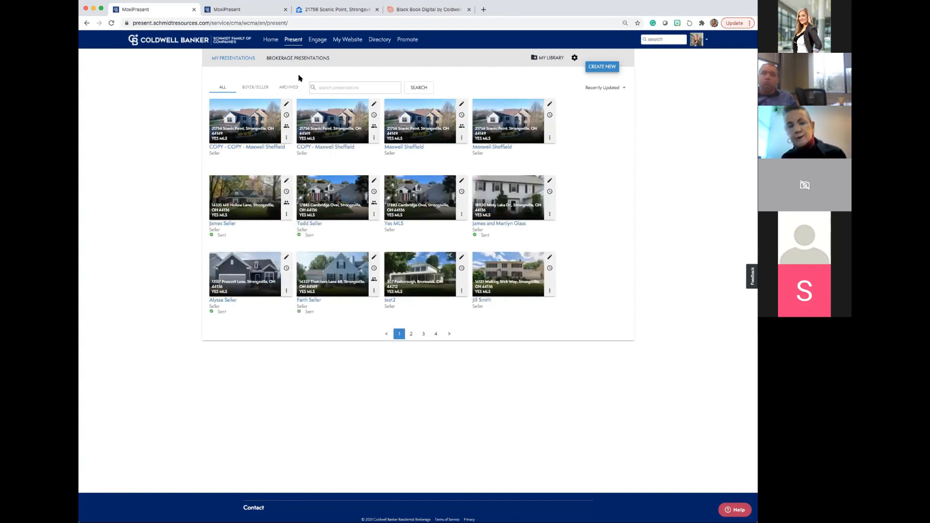
left_click(285, 105)
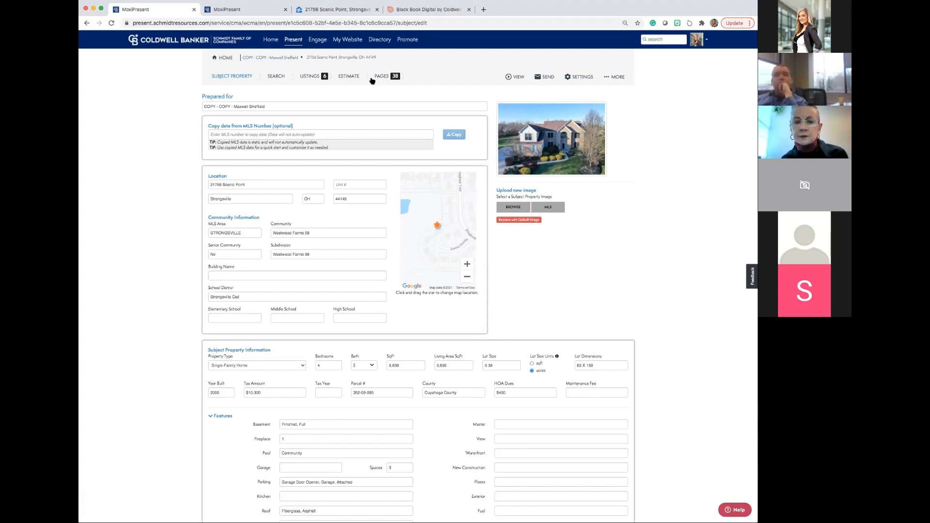
left_click(292, 44)
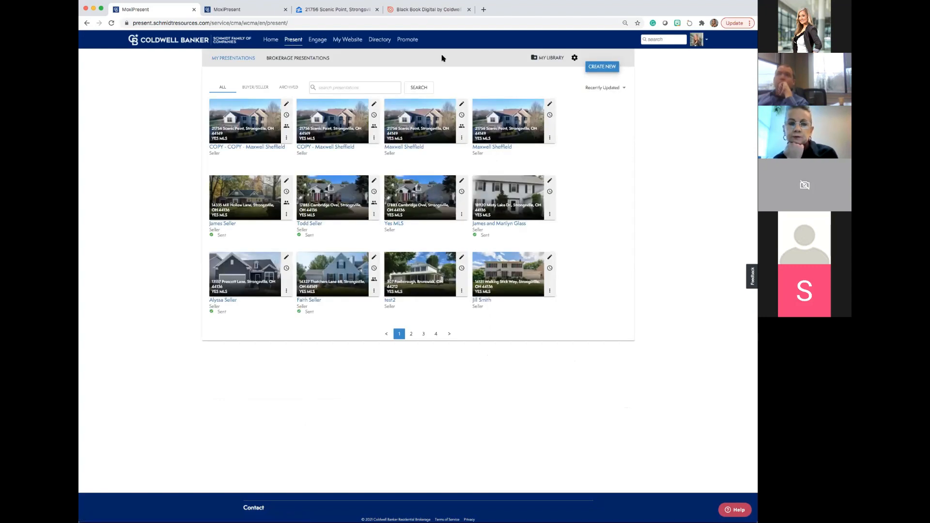
Look at the Coldwell Banker templates offered for a new Non-Listing presentation, and leave without creating one.
left_click(603, 67)
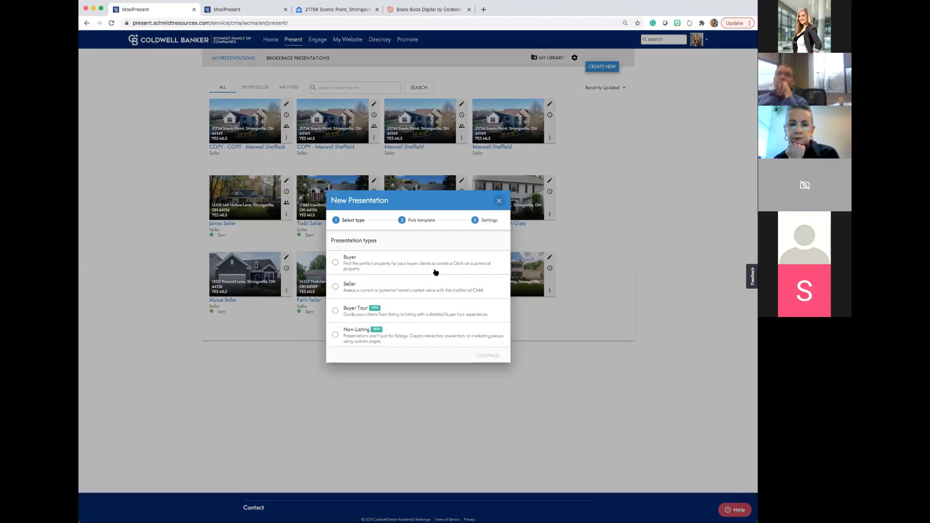
left_click(337, 335)
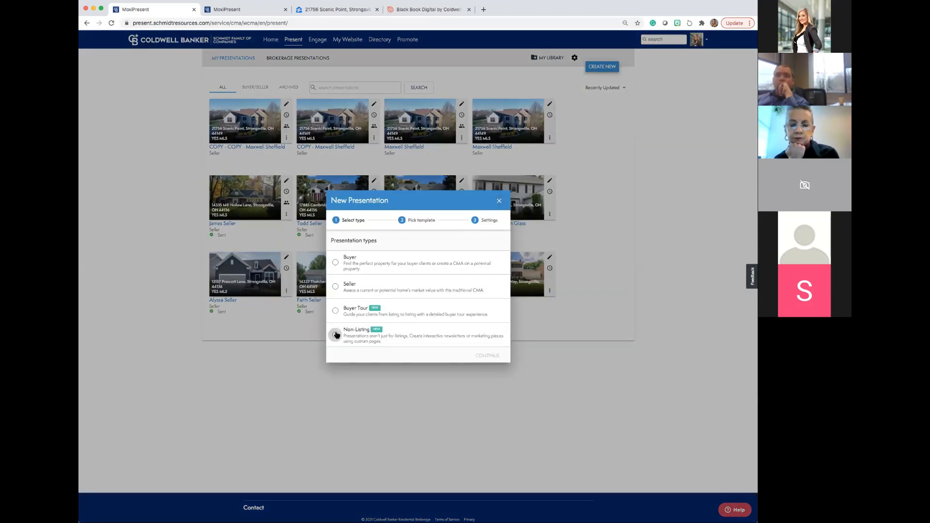
left_click(487, 356)
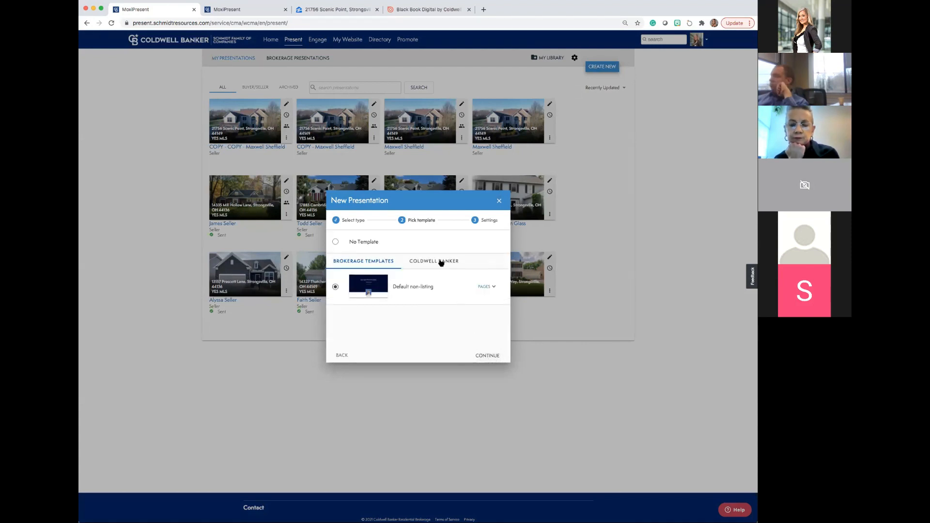
left_click(441, 263)
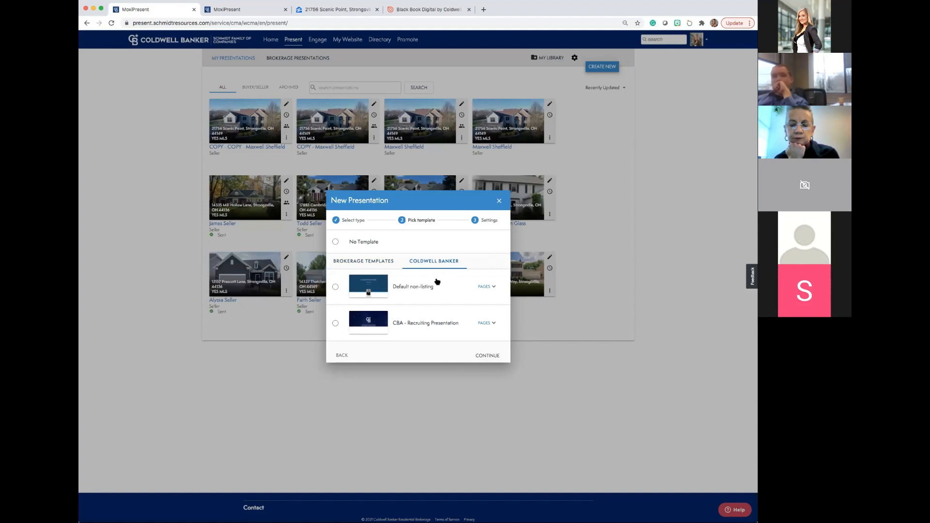
left_click(499, 201)
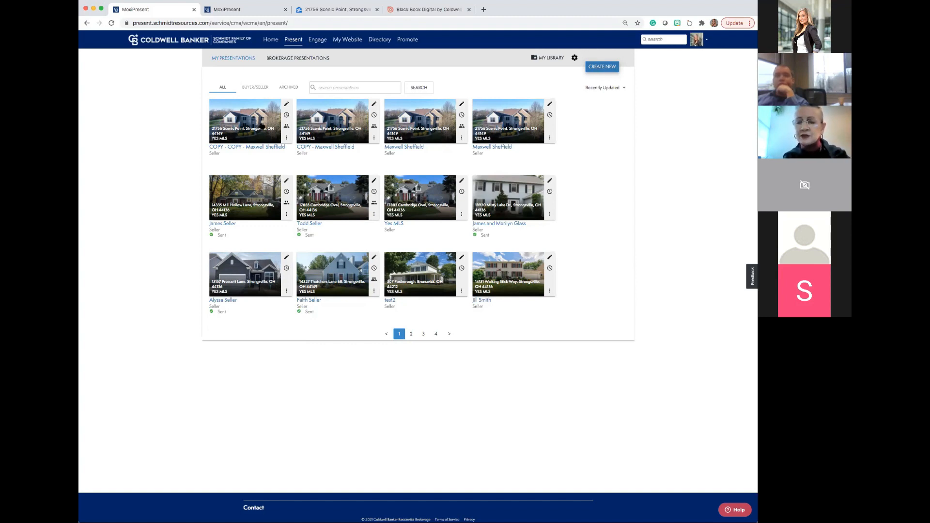
Delete the most recent duplicate of the copied seller presentation.
left_click(286, 138)
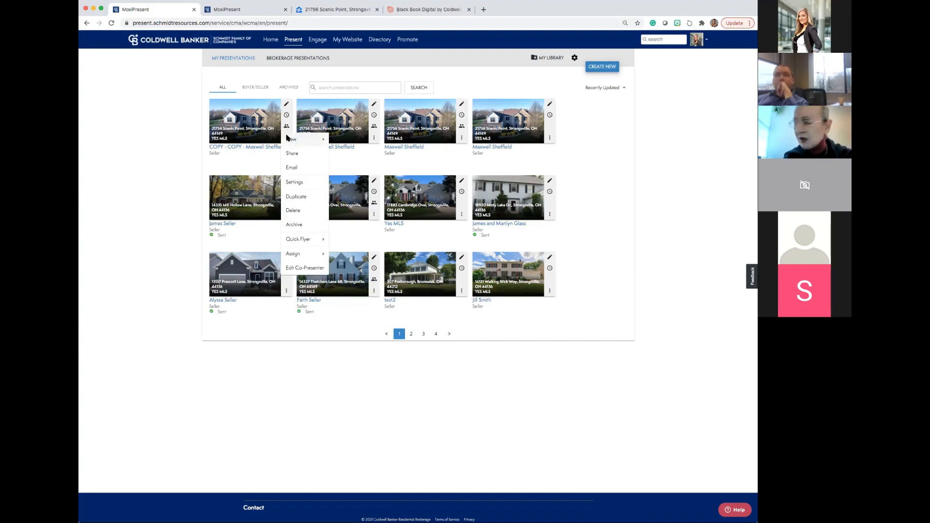
left_click(294, 210)
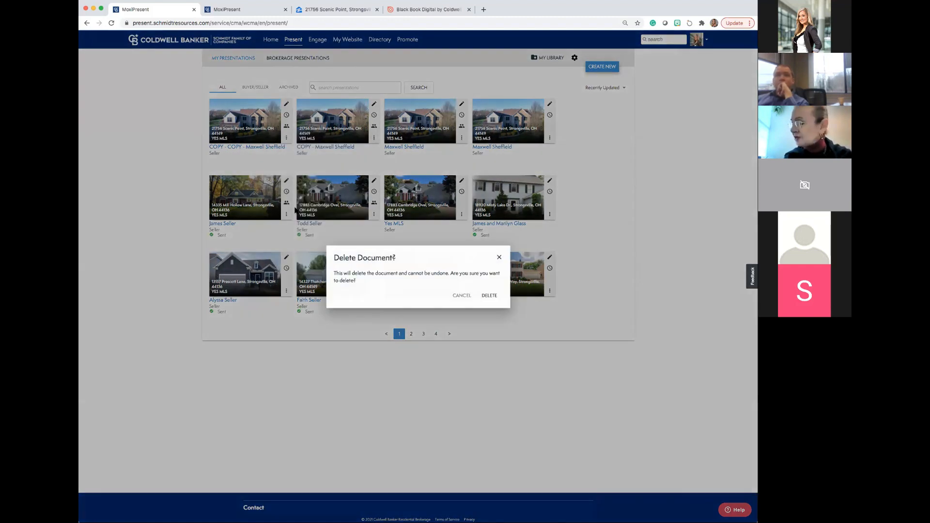
left_click(486, 294)
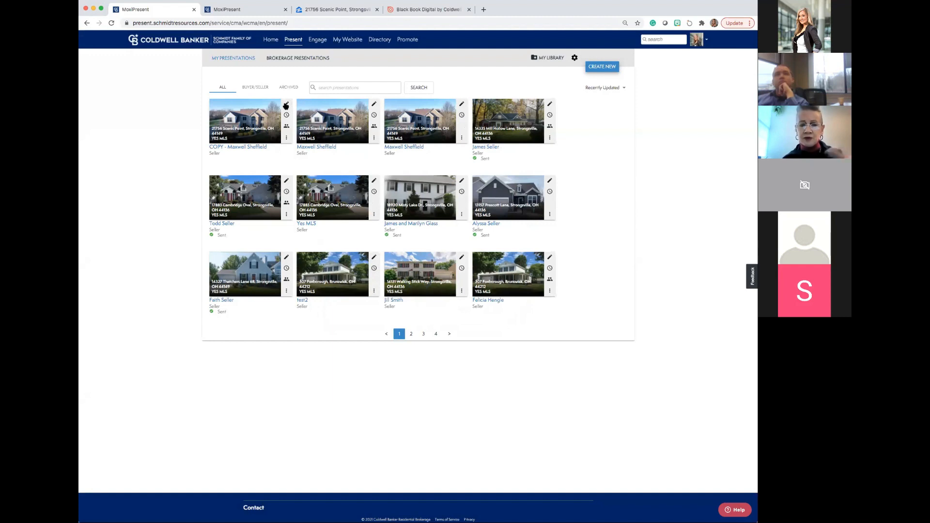
Open the remaining copied seller presentation, go back to the list of presentations, and duplicate that copy.
left_click(287, 105)
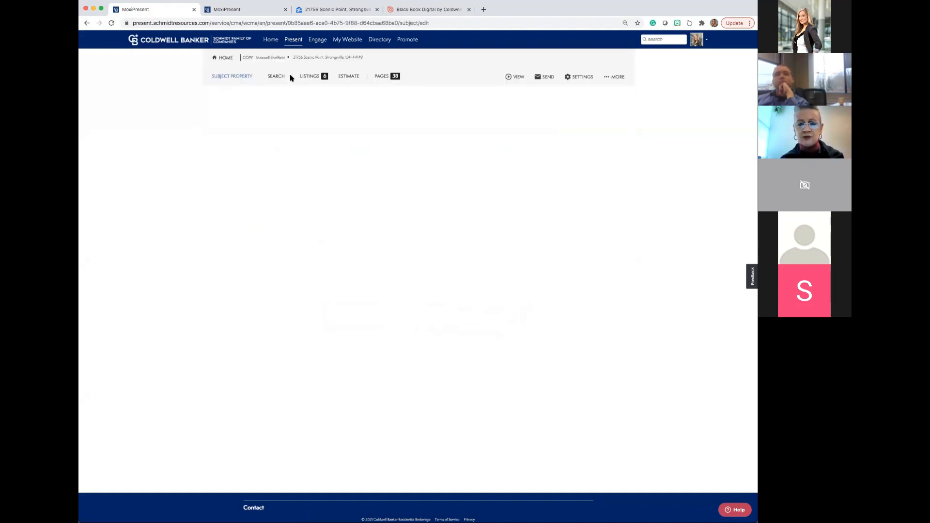
left_click(87, 23)
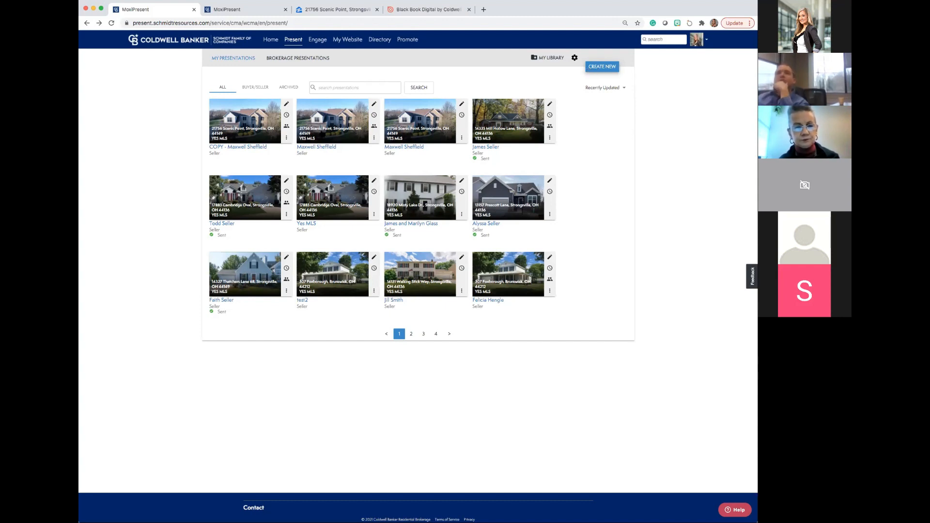
left_click(287, 138)
mouse_move(288, 140)
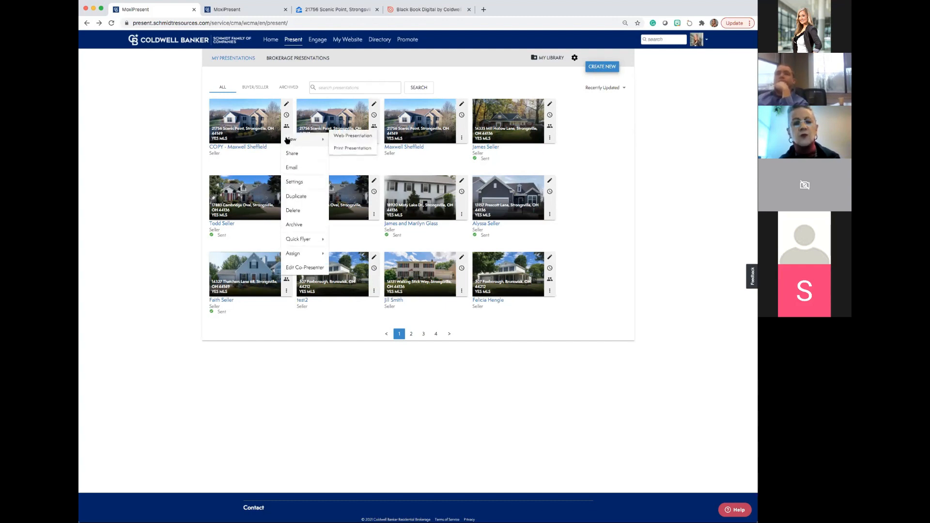
left_click(289, 196)
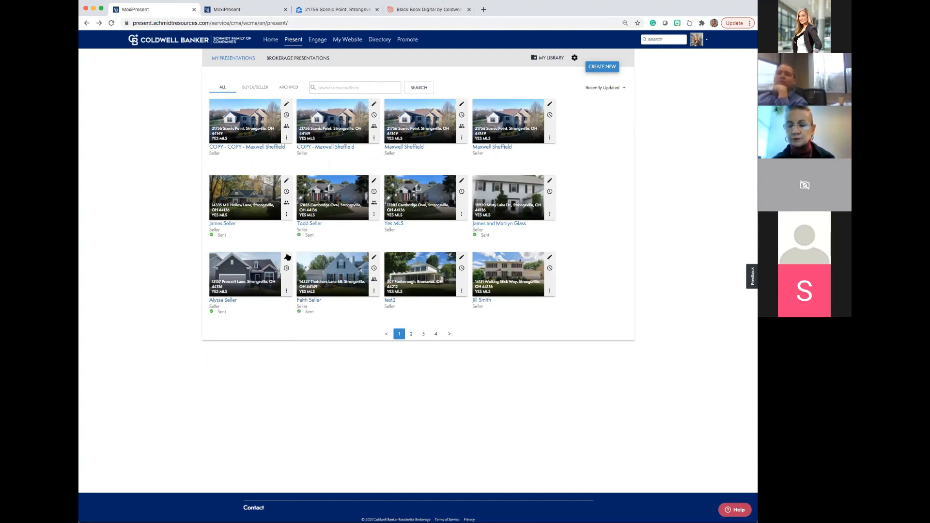
Open the listing search of the third seller presentation in the list and view its bed and bath ranges.
left_click(461, 104)
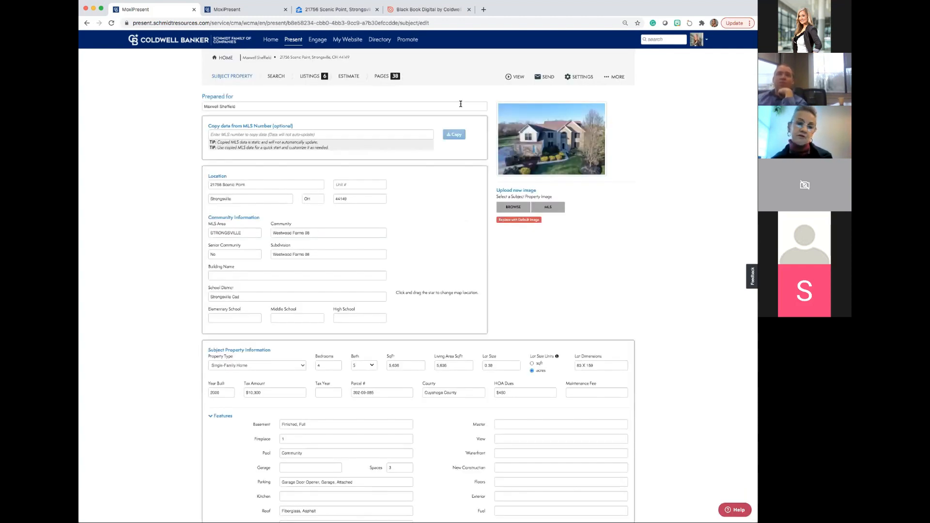
left_click(276, 77)
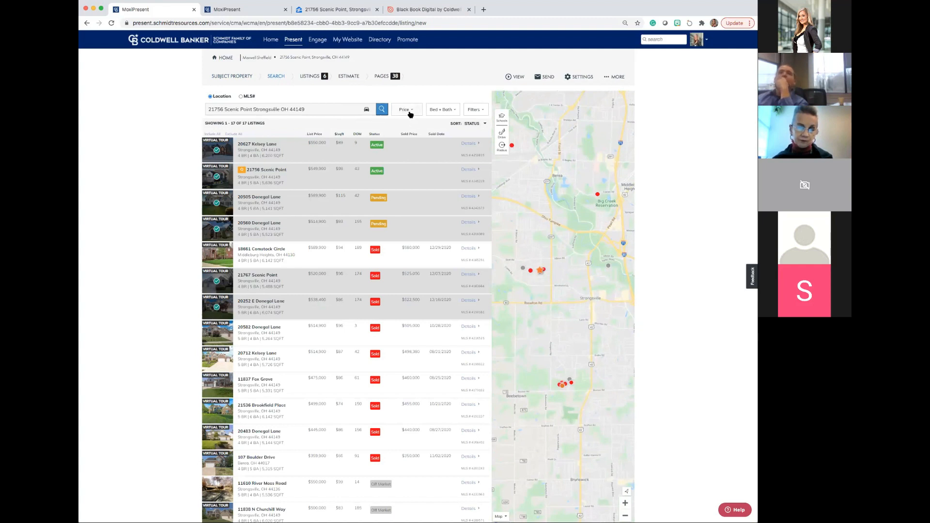
left_click(454, 113)
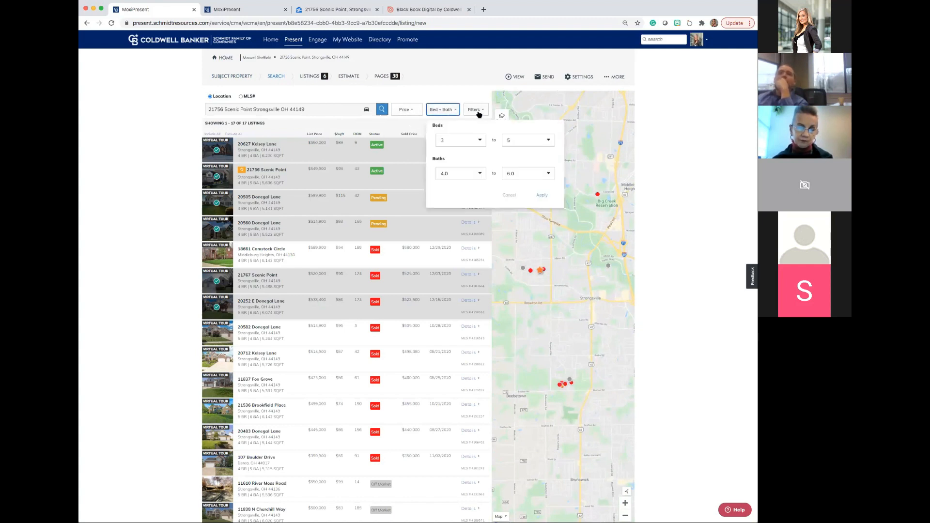
In the listing search filters, review the Time on MLS choices and set Changed in Last to Custom.
left_click(477, 113)
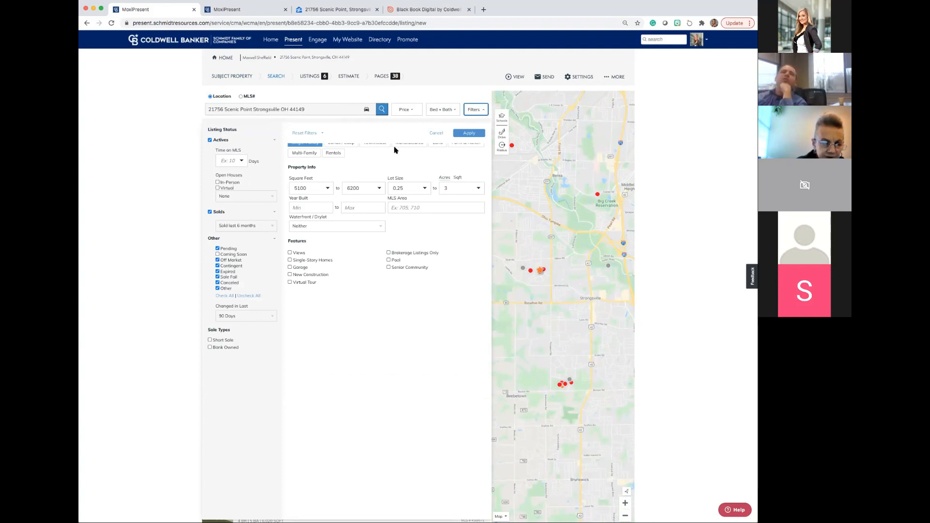
left_click(243, 161)
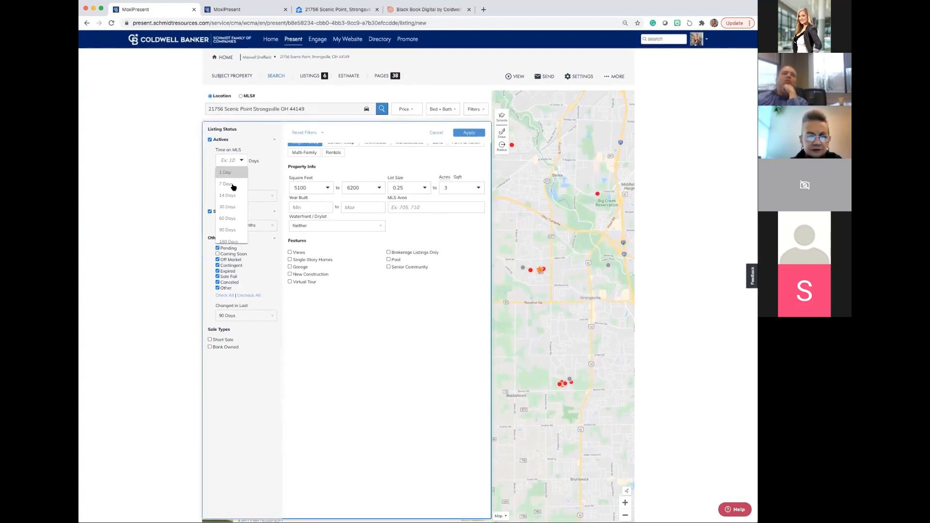
scroll(233, 189, "down", 5)
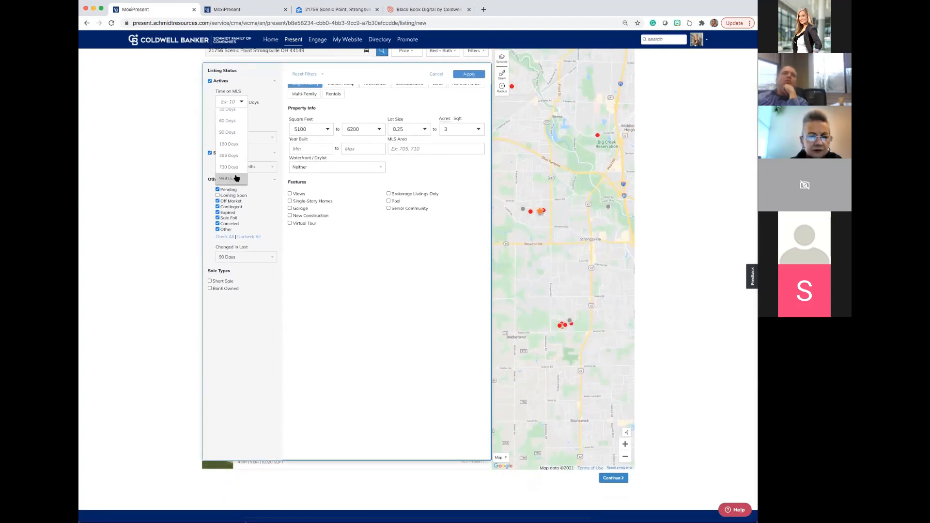
left_click(268, 194)
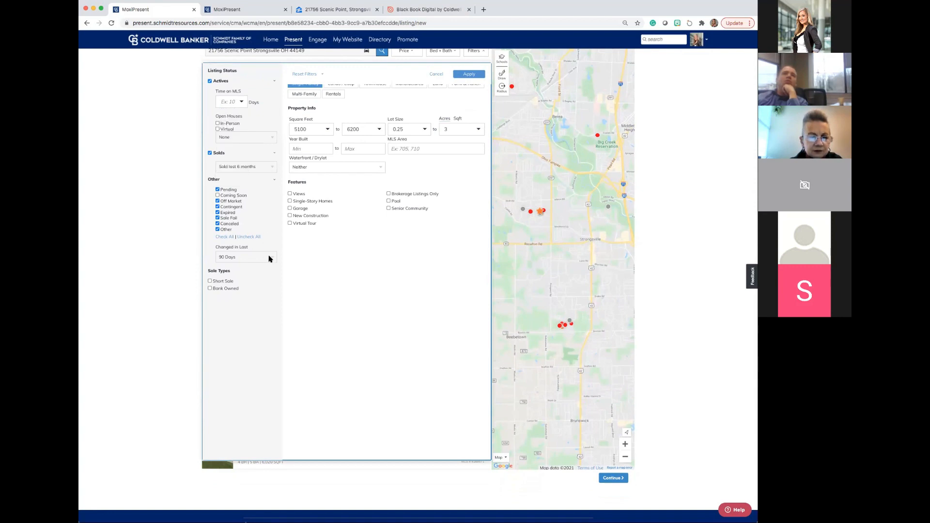
left_click(270, 258)
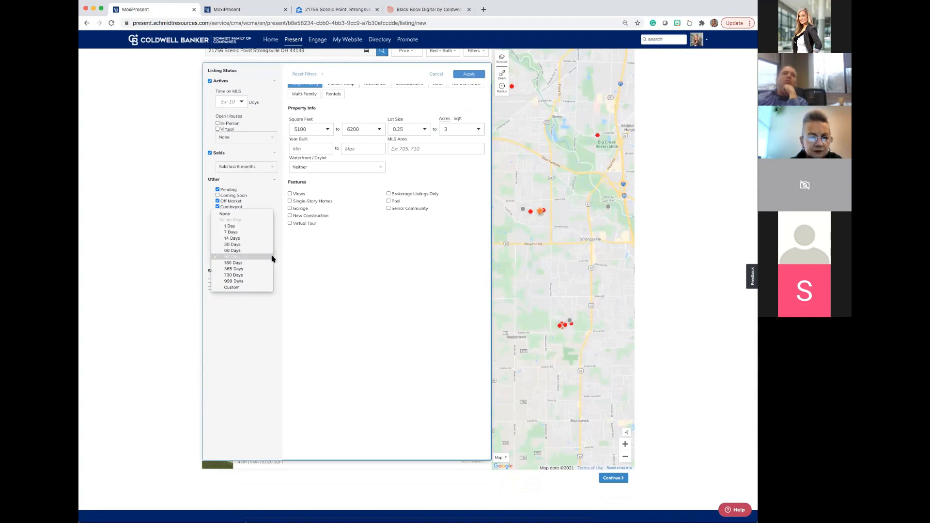
left_click(246, 288)
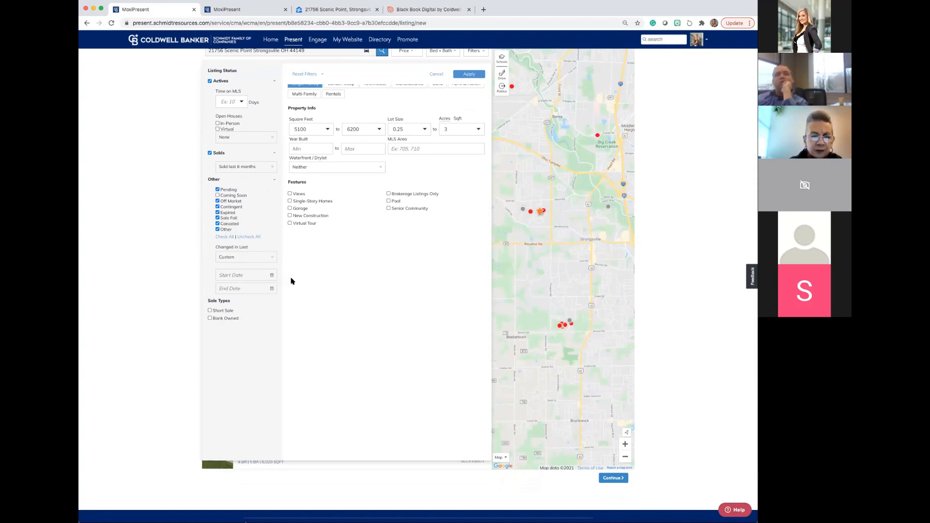
Review the time periods available for sold listings in the search filters without selecting a different one.
scroll(297, 278, "up", 2)
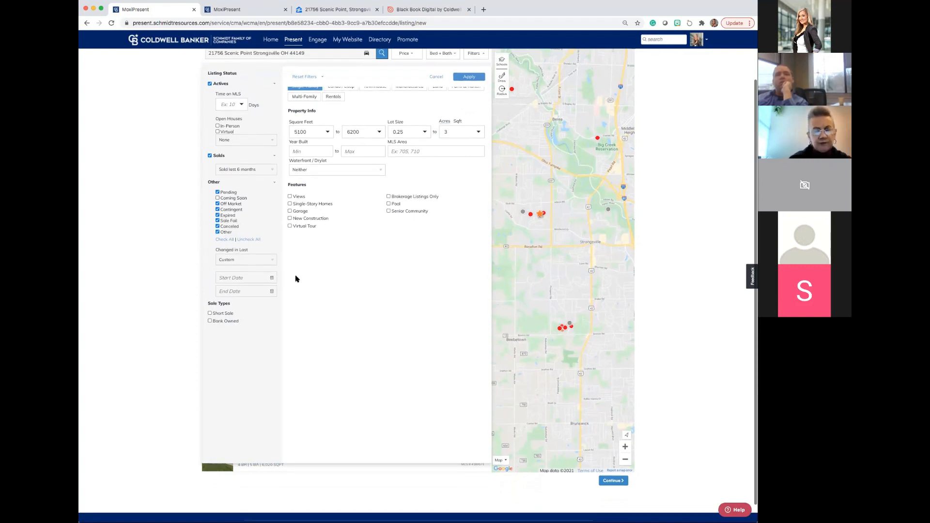
scroll(297, 279, "up", 2)
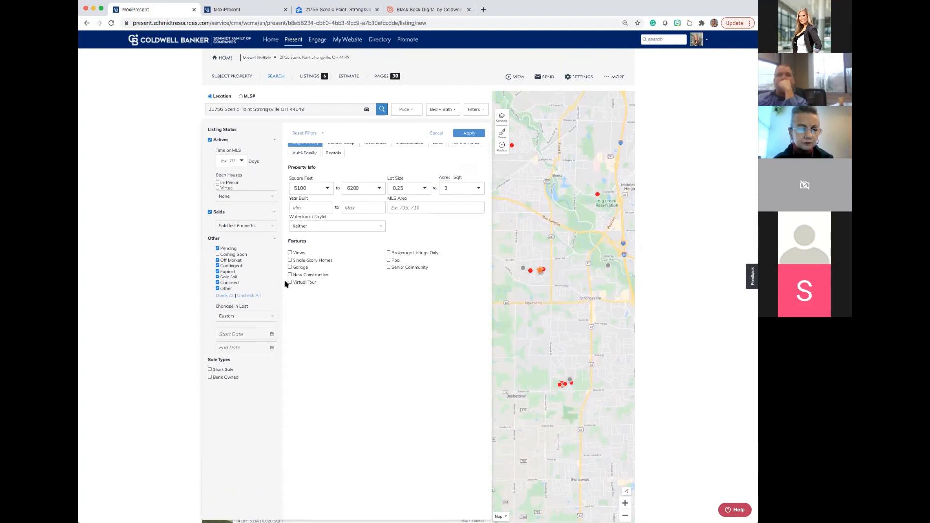
left_click(272, 228)
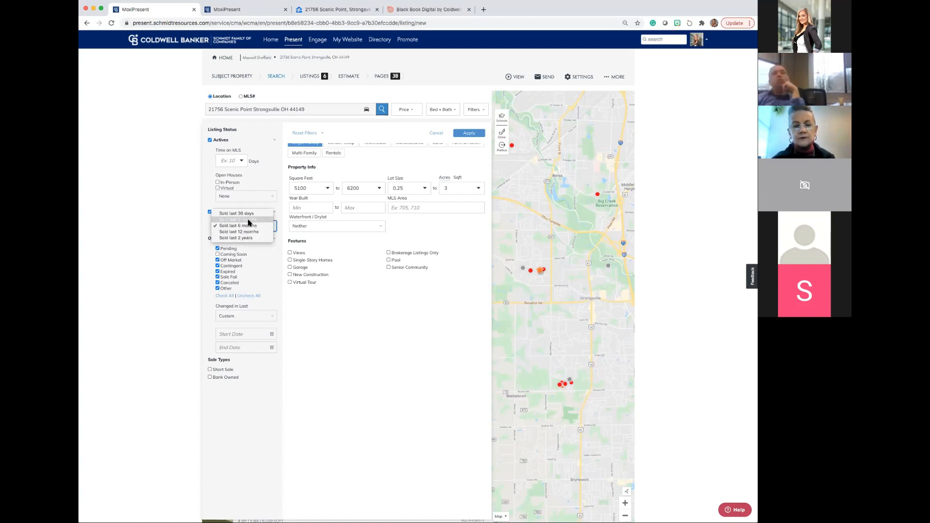
left_click(292, 292)
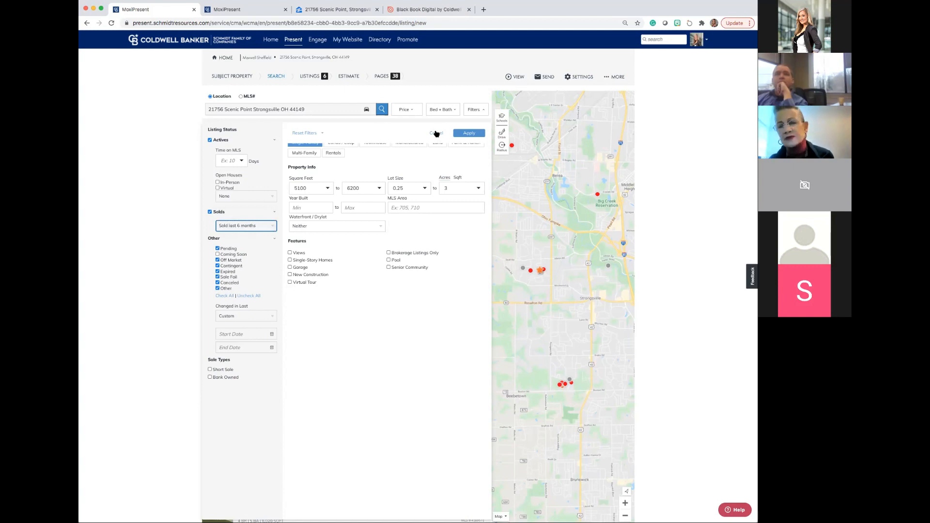
Examine the range of minimum price options available for the listing search.
left_click(415, 110)
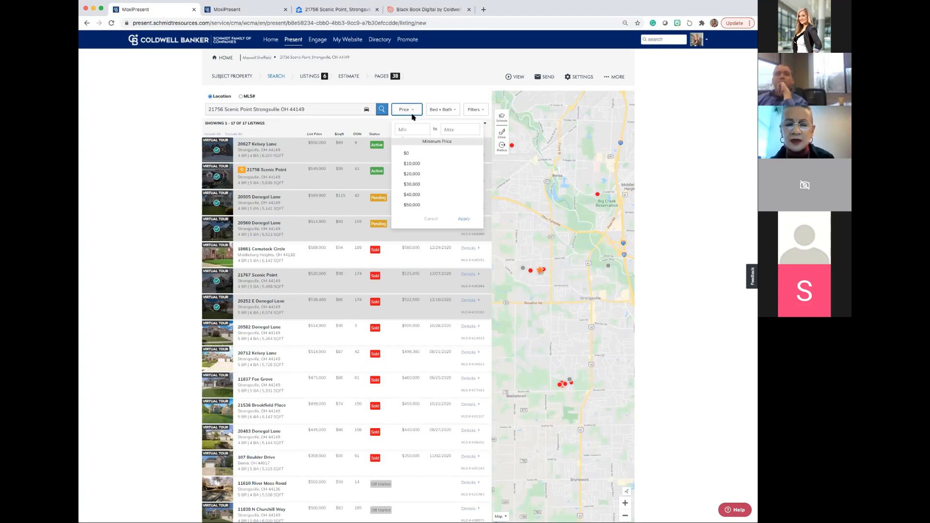
scroll(418, 146, "down", 3)
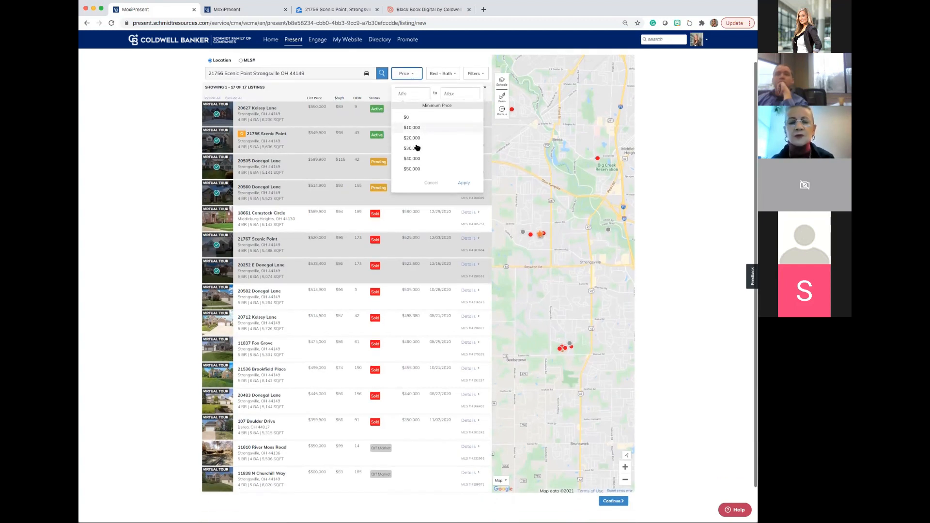
scroll(418, 147, "down", 3)
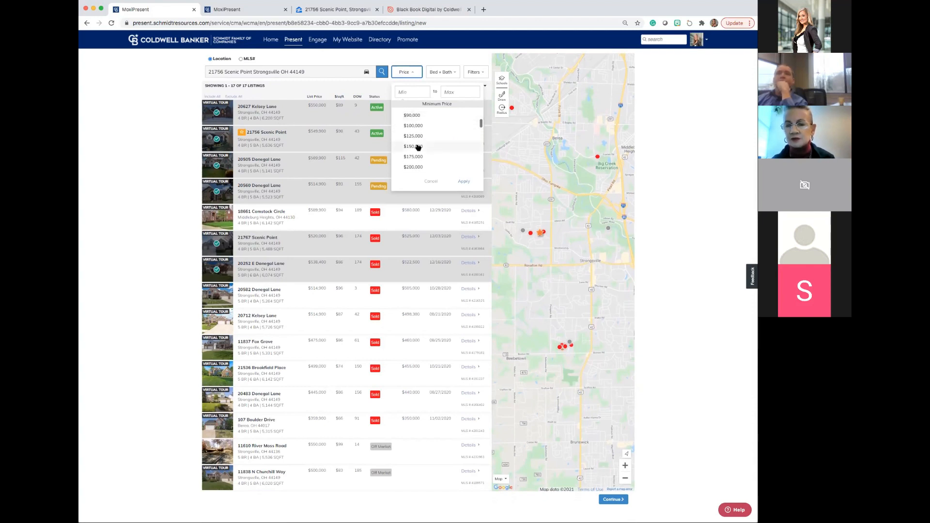
scroll(418, 148, "up", 1)
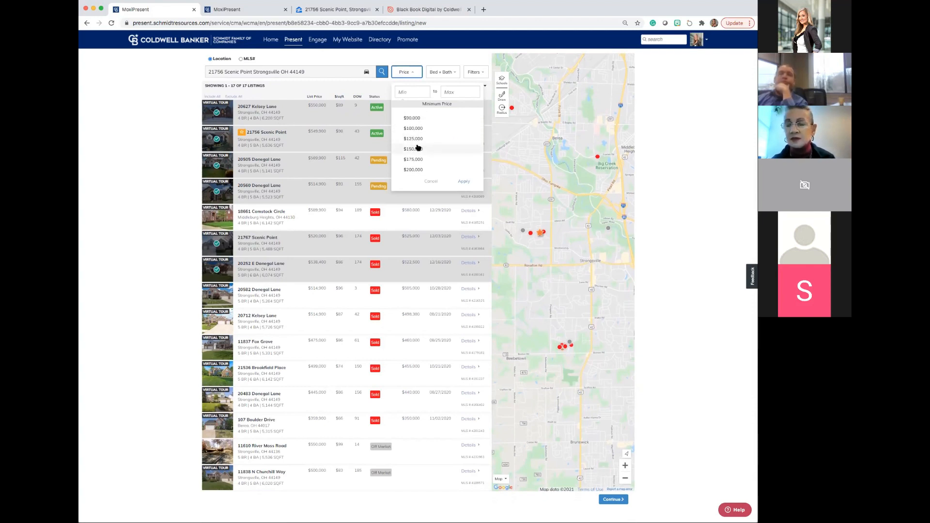
scroll(418, 148, "up", 2)
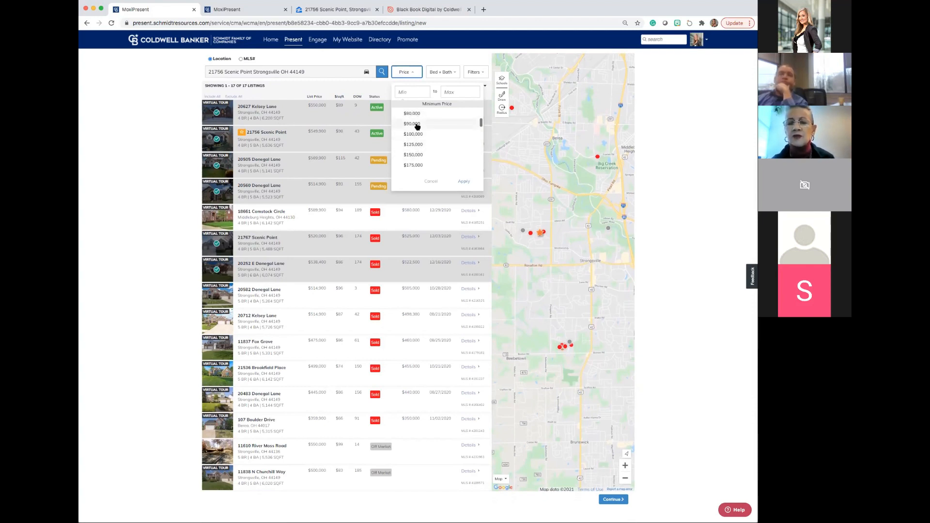
scroll(418, 126, "down", 9)
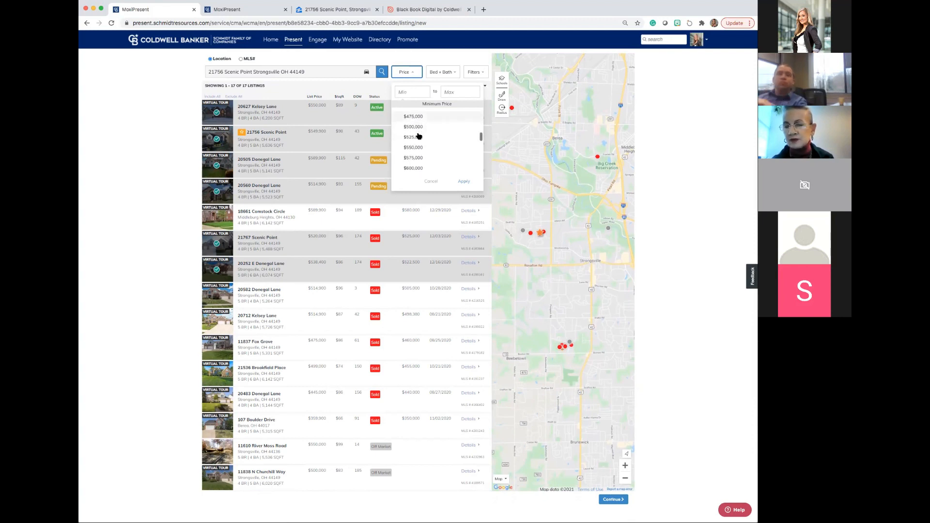
scroll(419, 136, "down", 7)
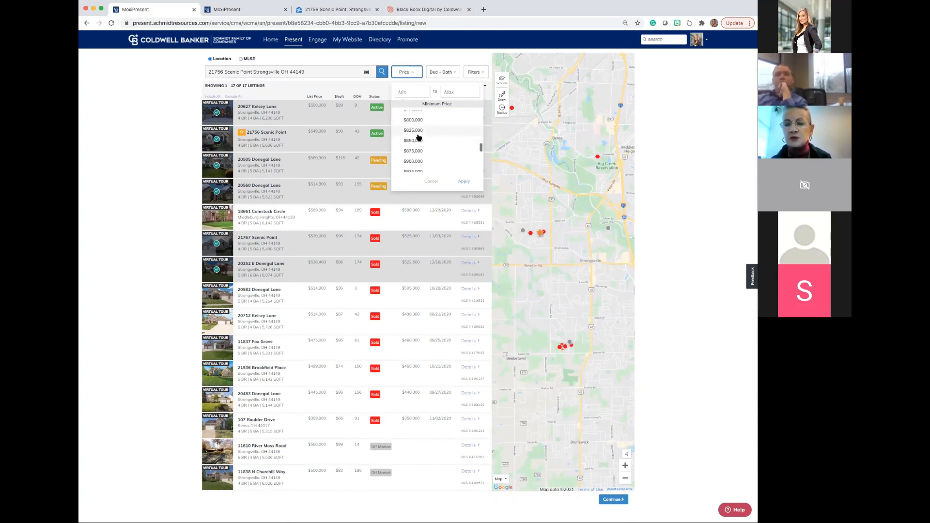
scroll(419, 136, "up", 2)
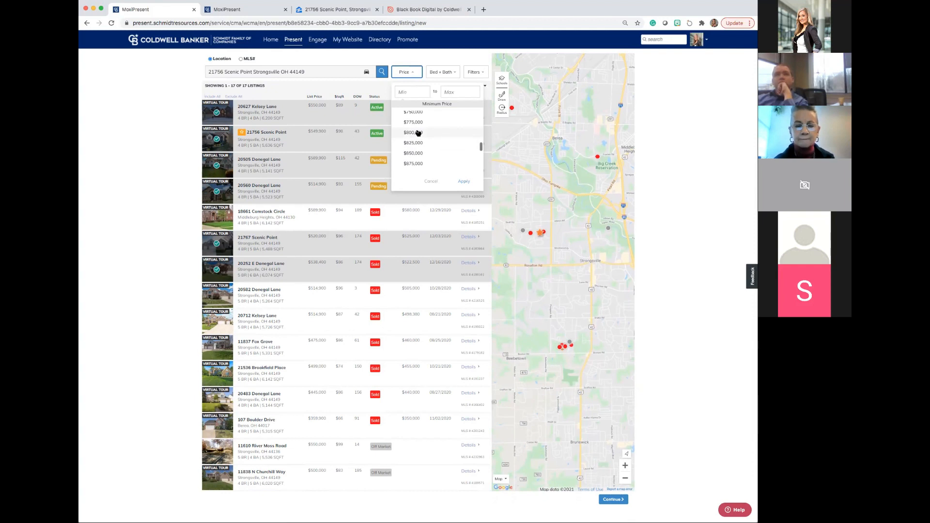
scroll(442, 55, "up", 1)
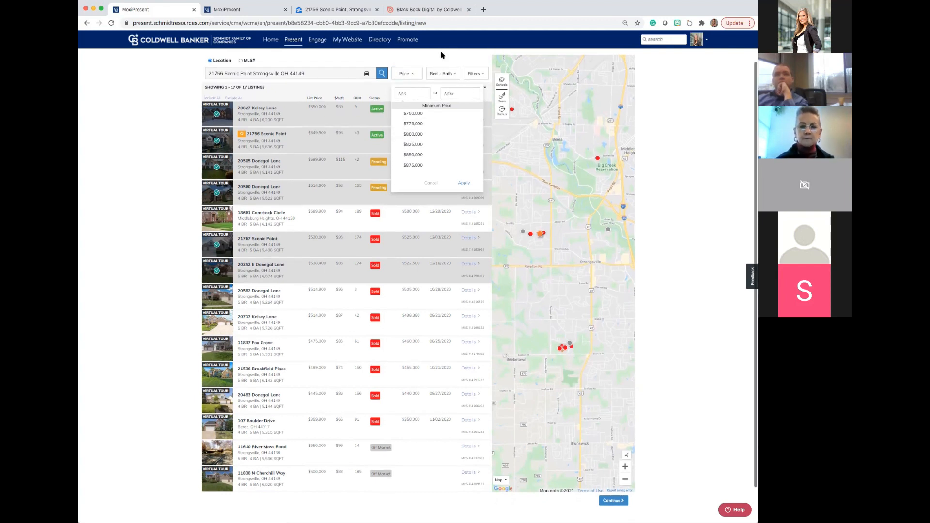
Return to the listing search filters to examine the property info criteria.
left_click(474, 74)
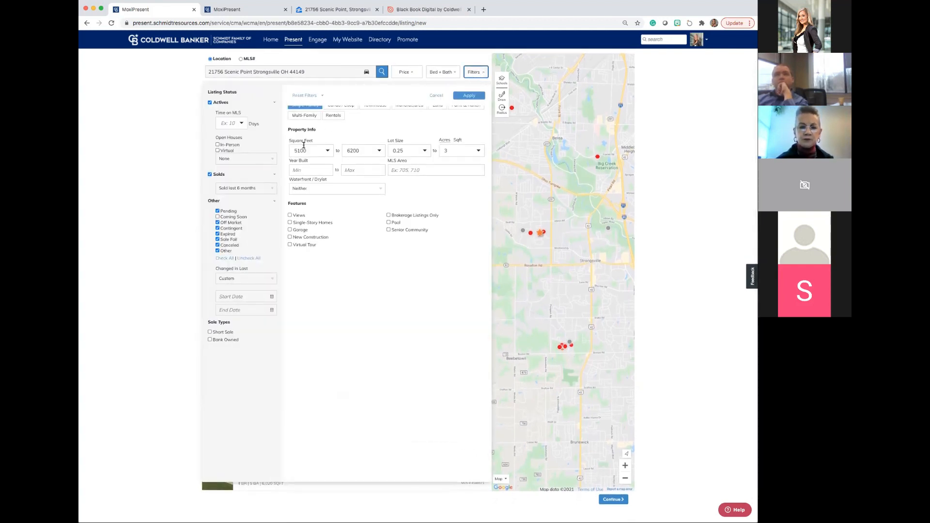